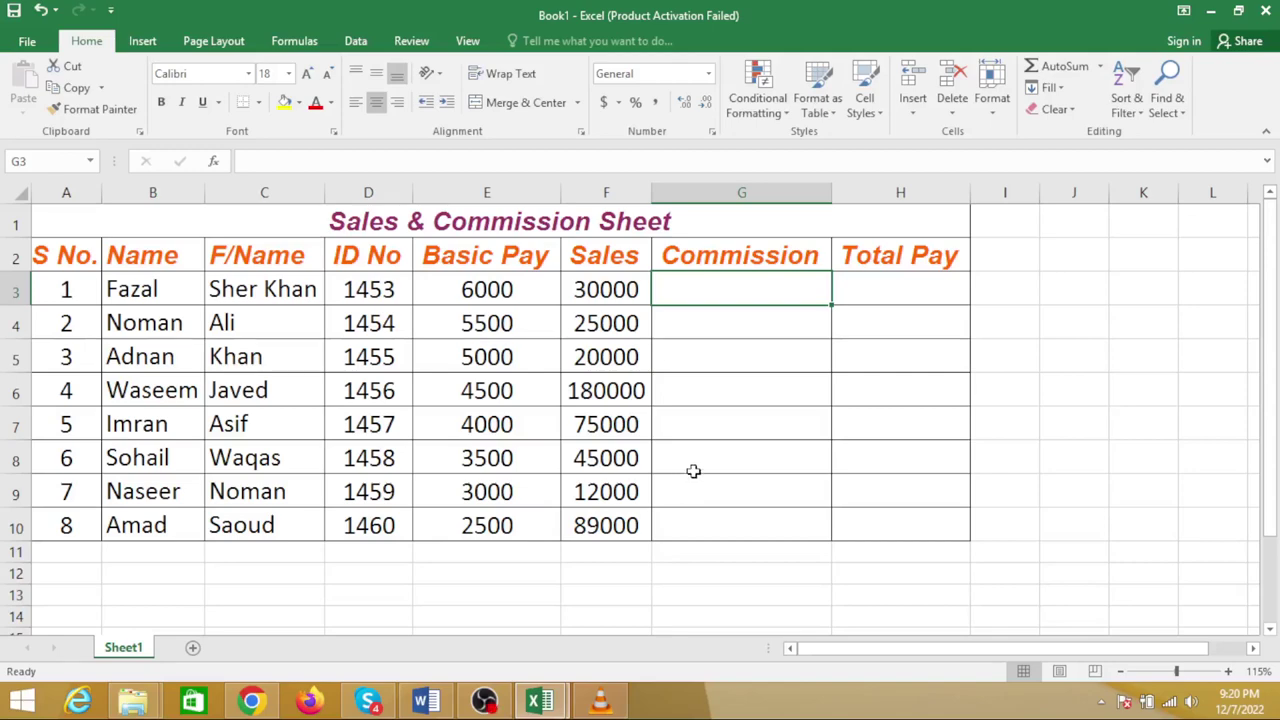
Walk through the first employee's name and ID and the row 2 headings up to Total Pay
{"action": "left_click", "coordinate": [126, 289]}
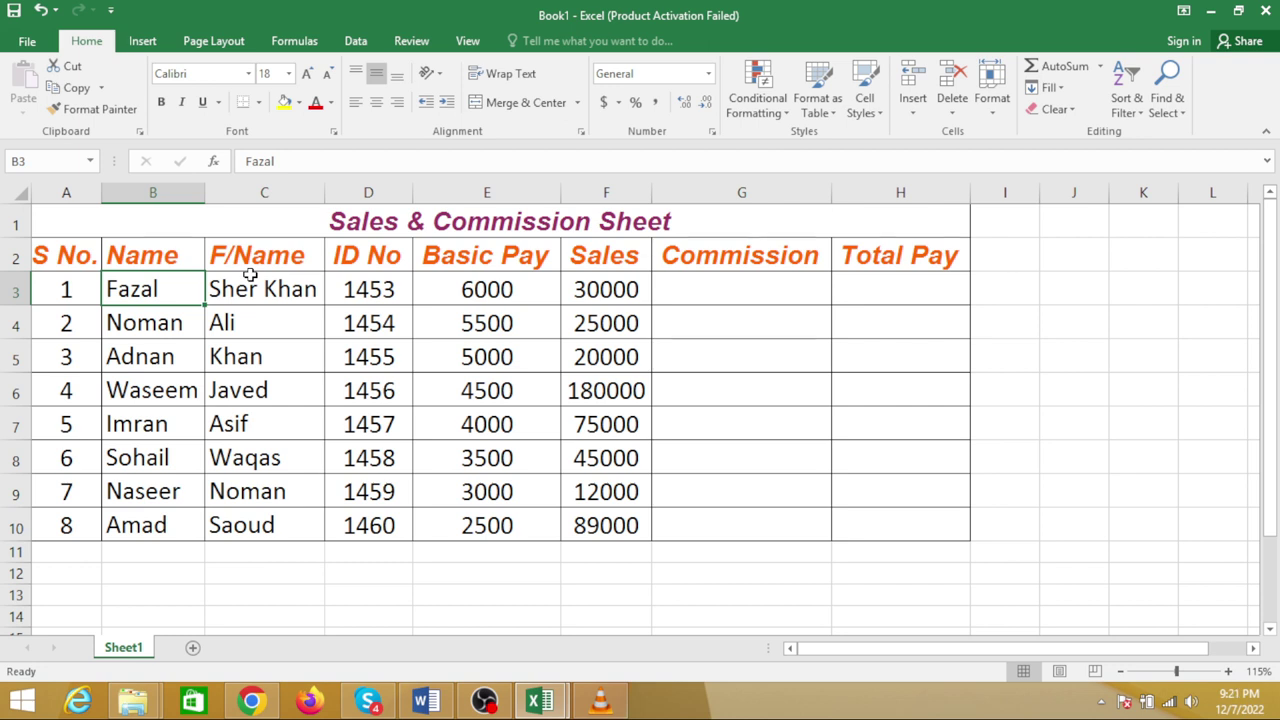
{"action": "left_click", "coordinate": [358, 283]}
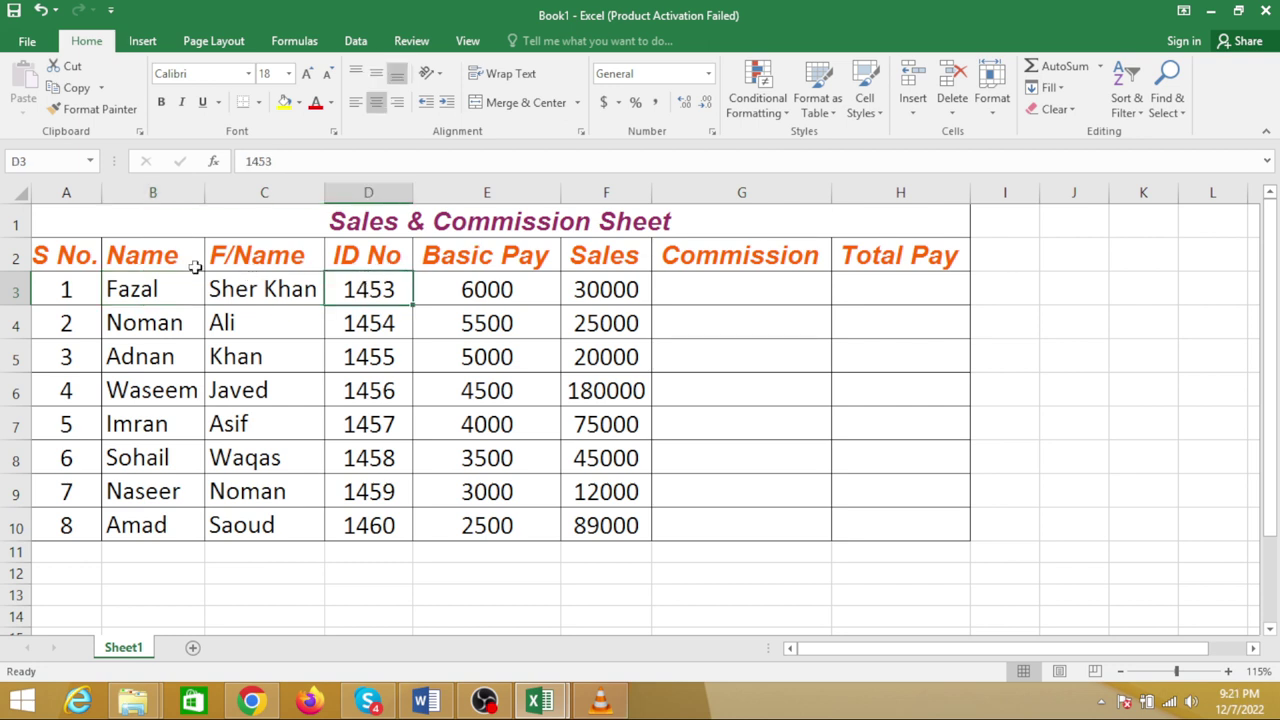
{"action": "left_click", "coordinate": [64, 254]}
{"action": "left_click", "coordinate": [140, 256]}
{"action": "left_click", "coordinate": [240, 256]}
{"action": "left_click", "coordinate": [368, 258]}
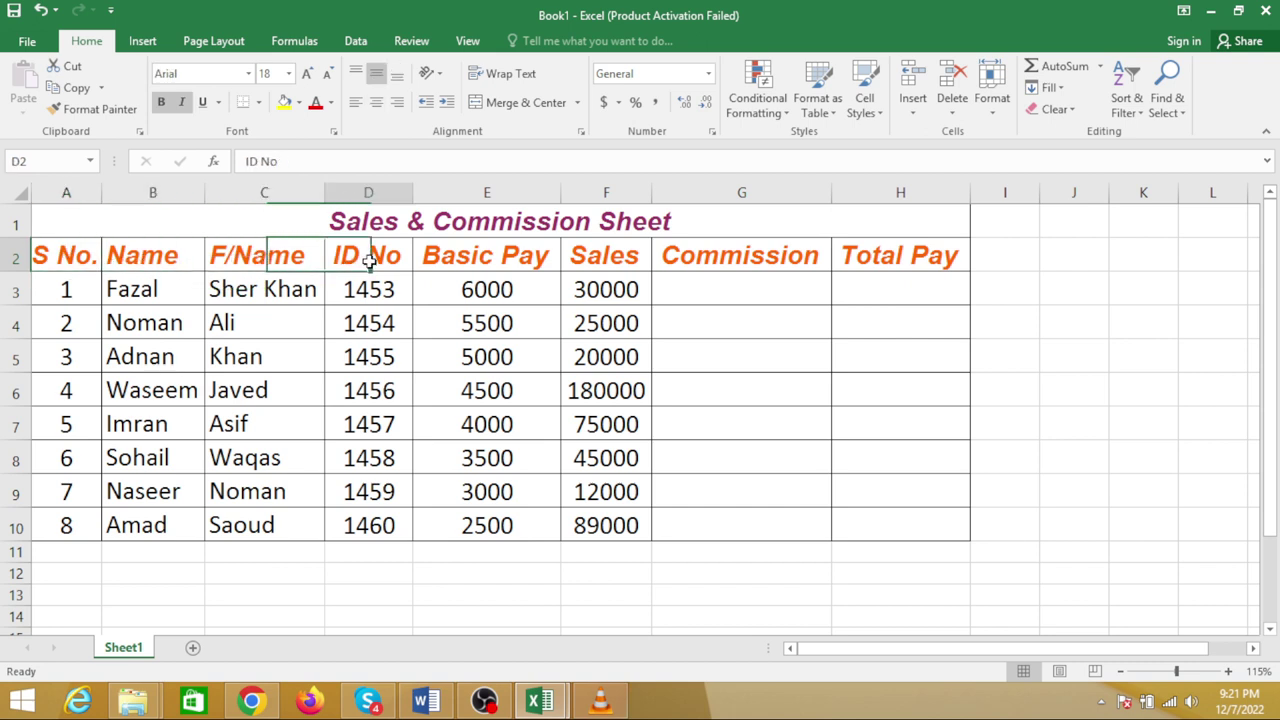
{"action": "left_click", "coordinate": [470, 258]}
{"action": "left_click", "coordinate": [605, 262]}
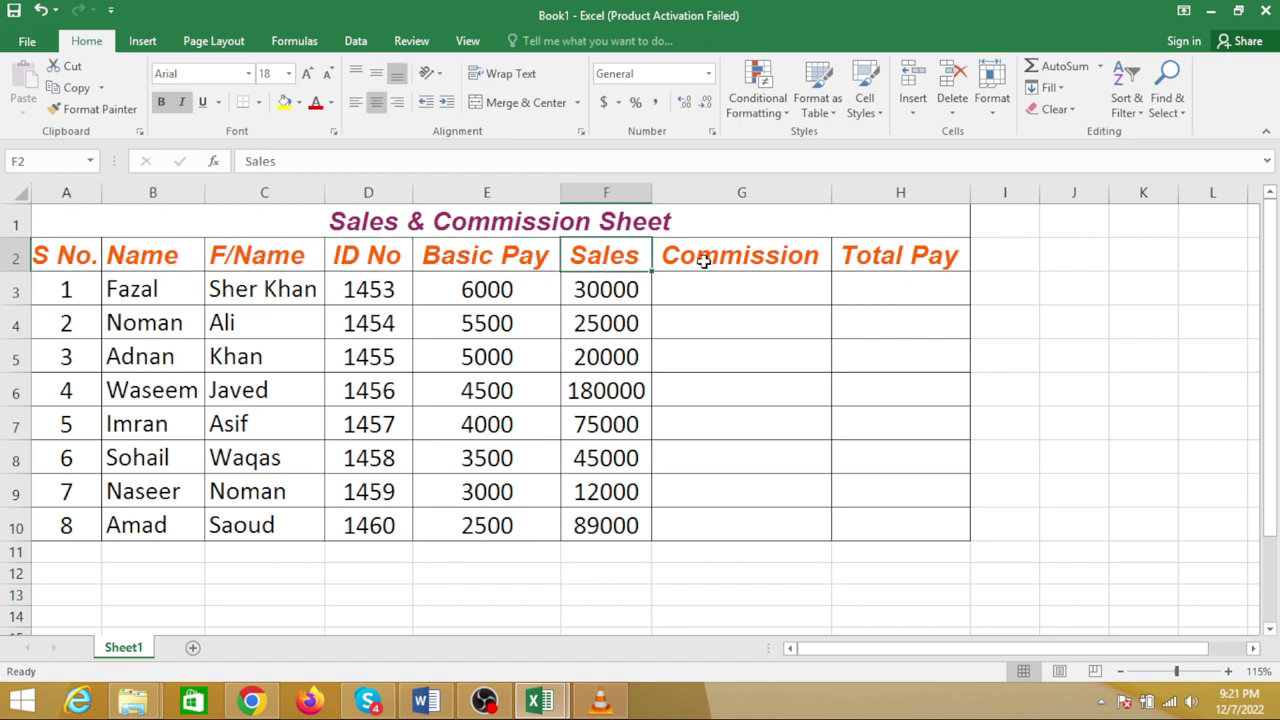
{"action": "left_click", "coordinate": [705, 262]}
{"action": "left_click", "coordinate": [882, 265]}
Review row 3's values, then start G3's formula: =IF(F3>=100000,F3*15%,IF(F3>=50000,F3*10%,IF(
{"action": "left_click", "coordinate": [699, 292]}
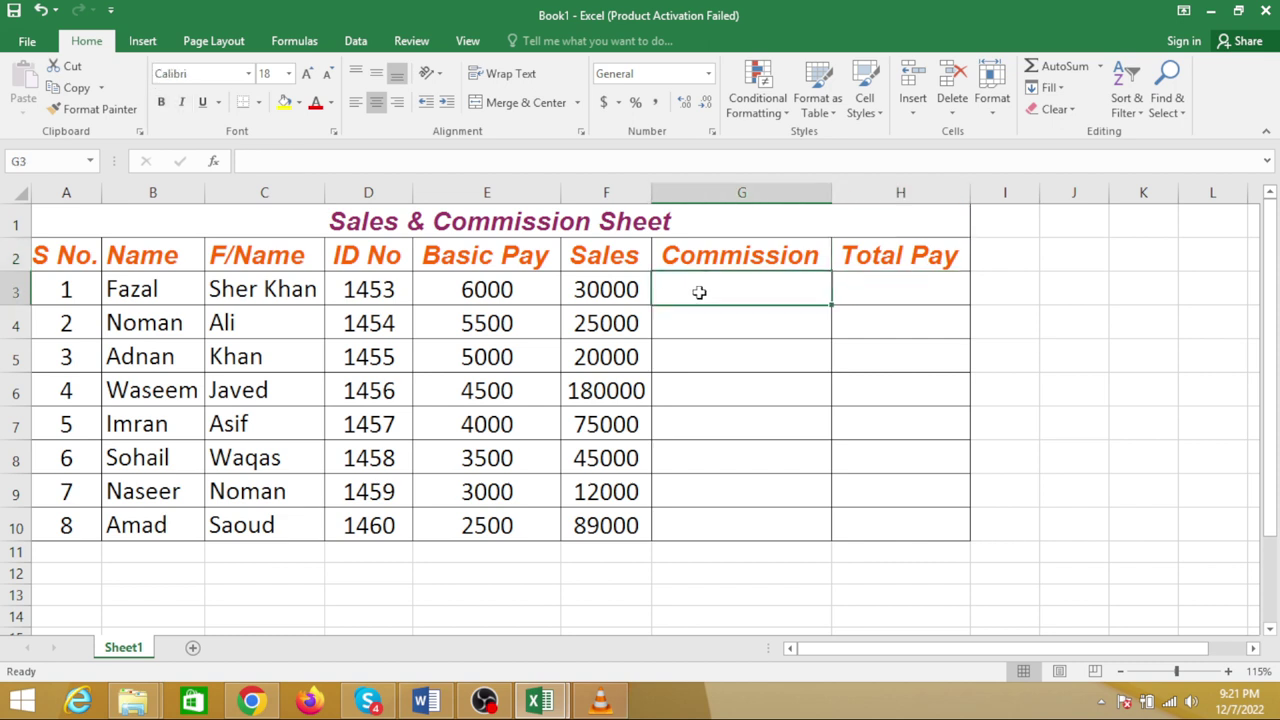
{"action": "left_click", "coordinate": [148, 292]}
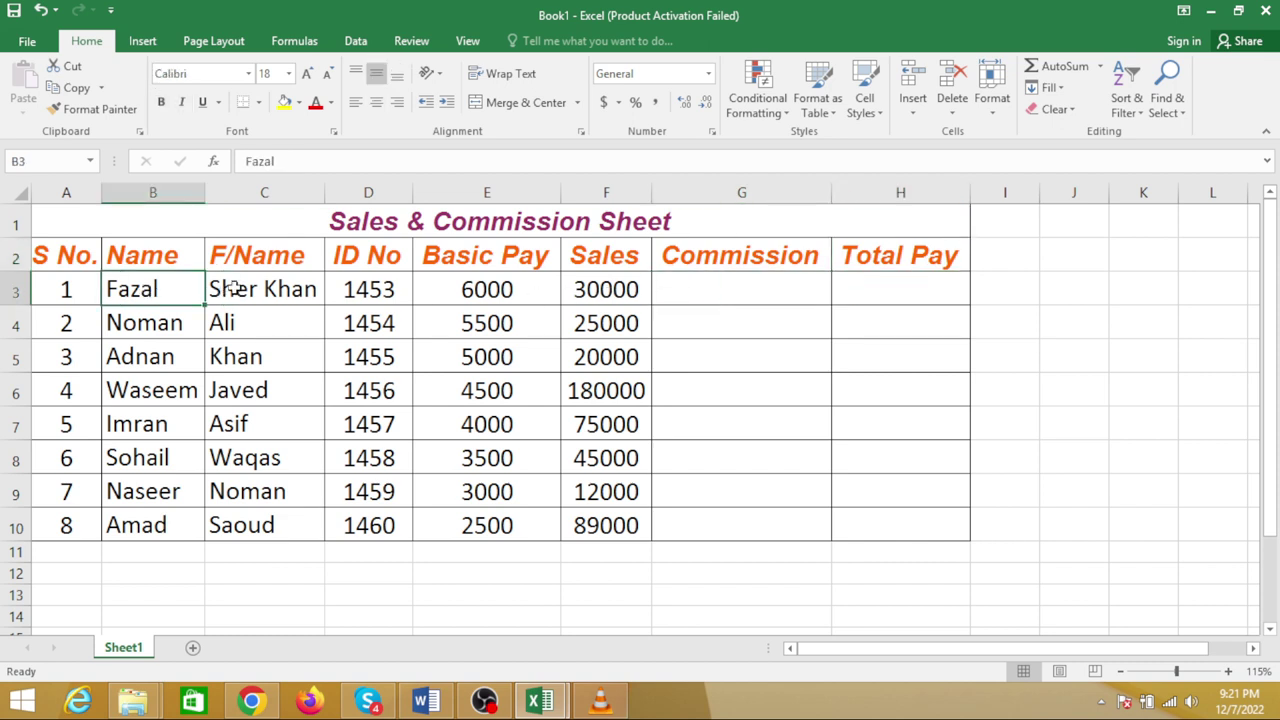
{"action": "left_click", "coordinate": [283, 292]}
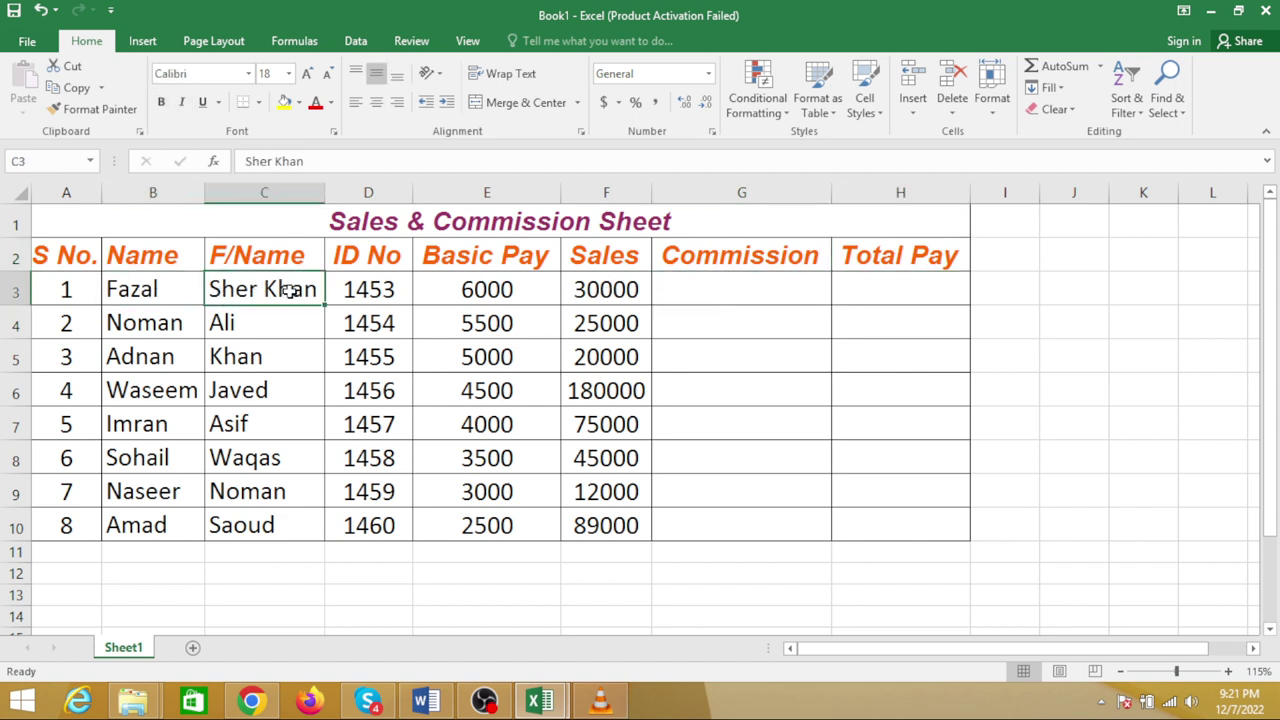
{"action": "left_click", "coordinate": [388, 294]}
{"action": "left_click", "coordinate": [480, 295]}
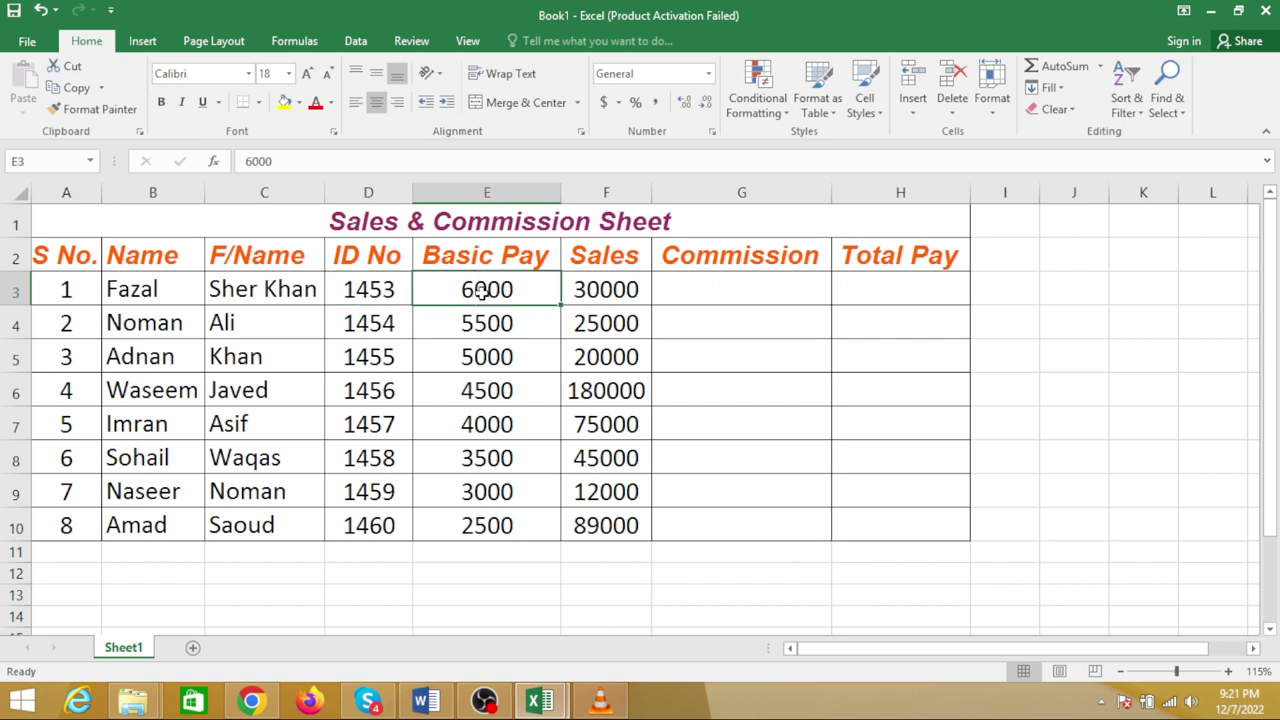
{"action": "left_click", "coordinate": [577, 299]}
{"action": "left_click", "coordinate": [690, 291]}
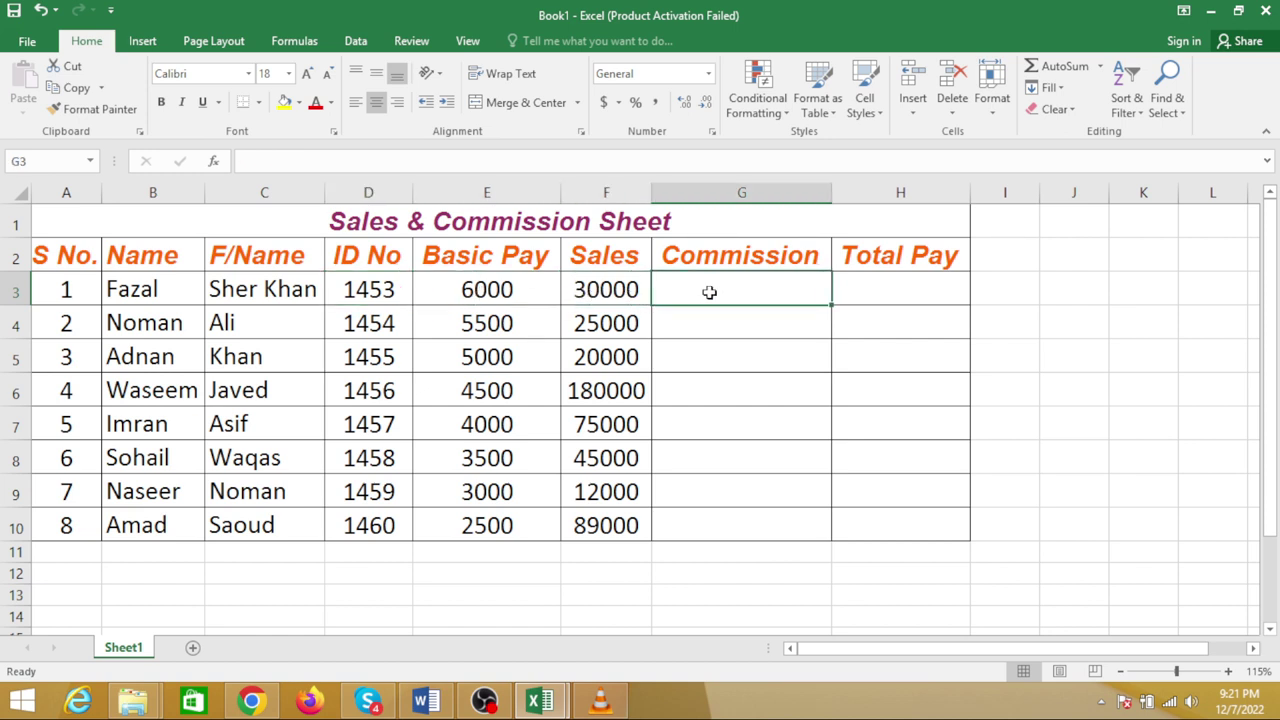
{"action": "left_click", "coordinate": [608, 288]}
{"action": "left_click", "coordinate": [742, 286]}
{"action": "type", "text": "=i"}
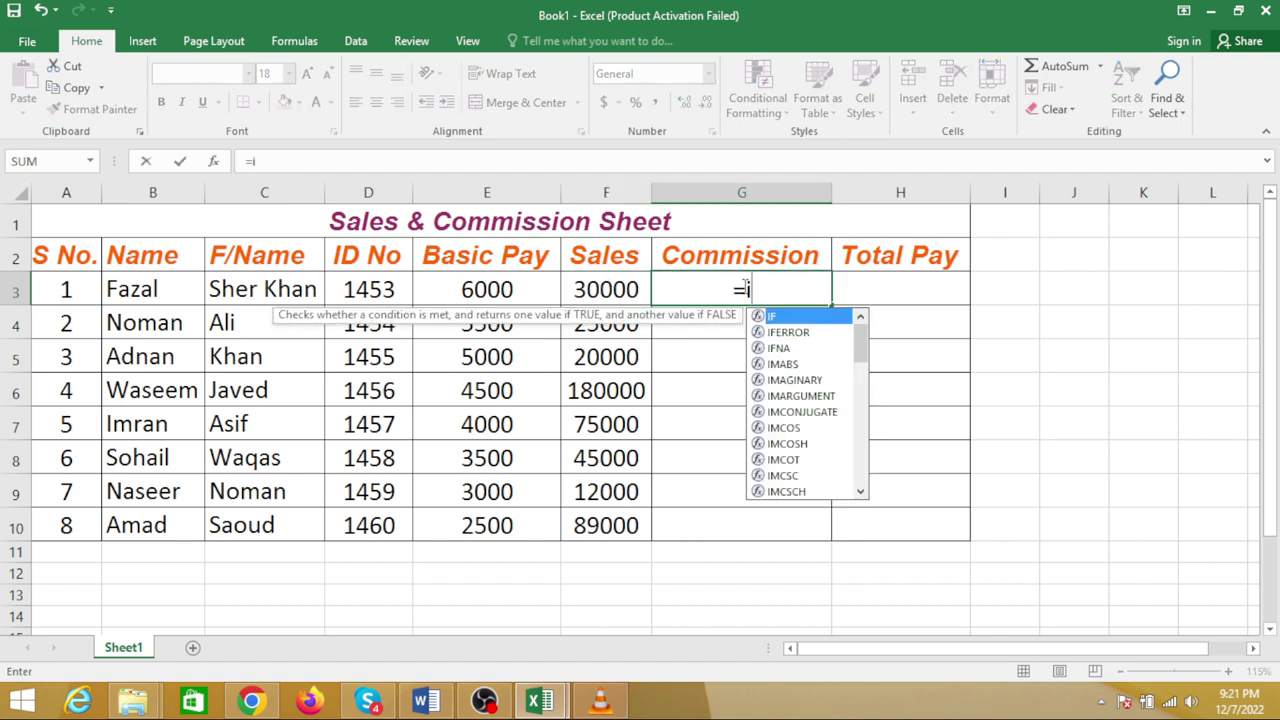
{"action": "type", "text": "f("}
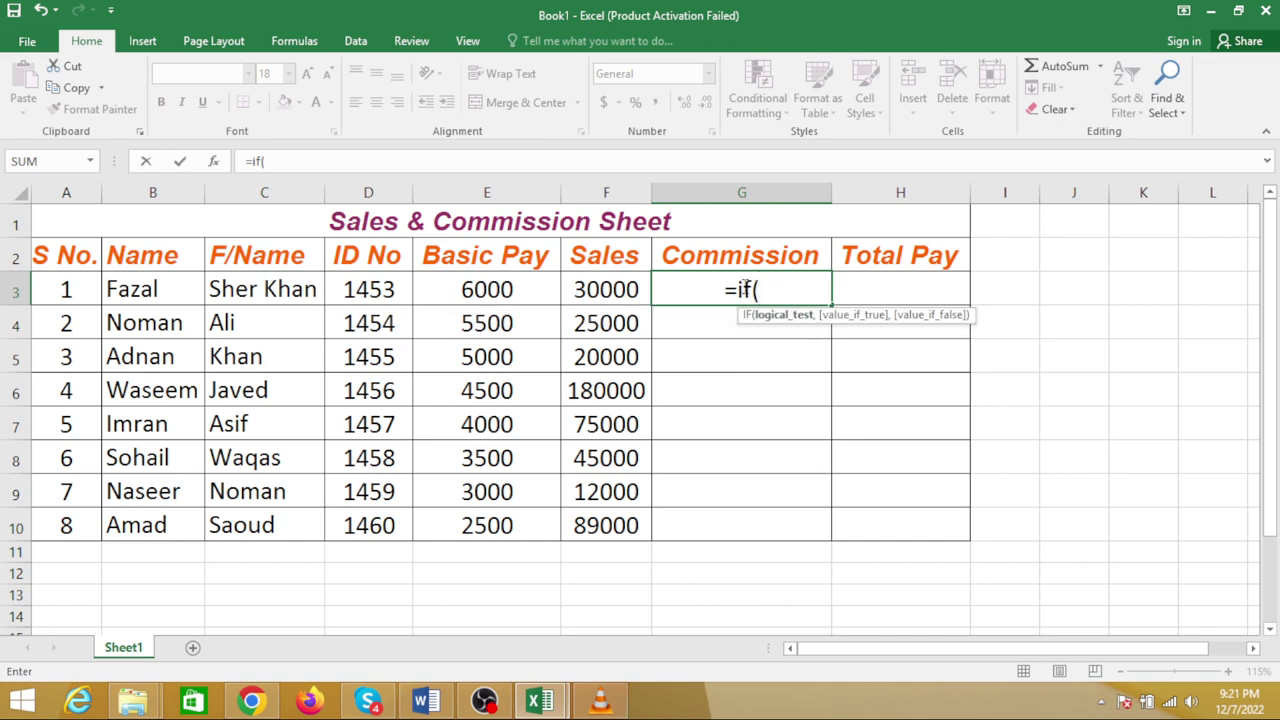
{"action": "type", "text": "f3>"}
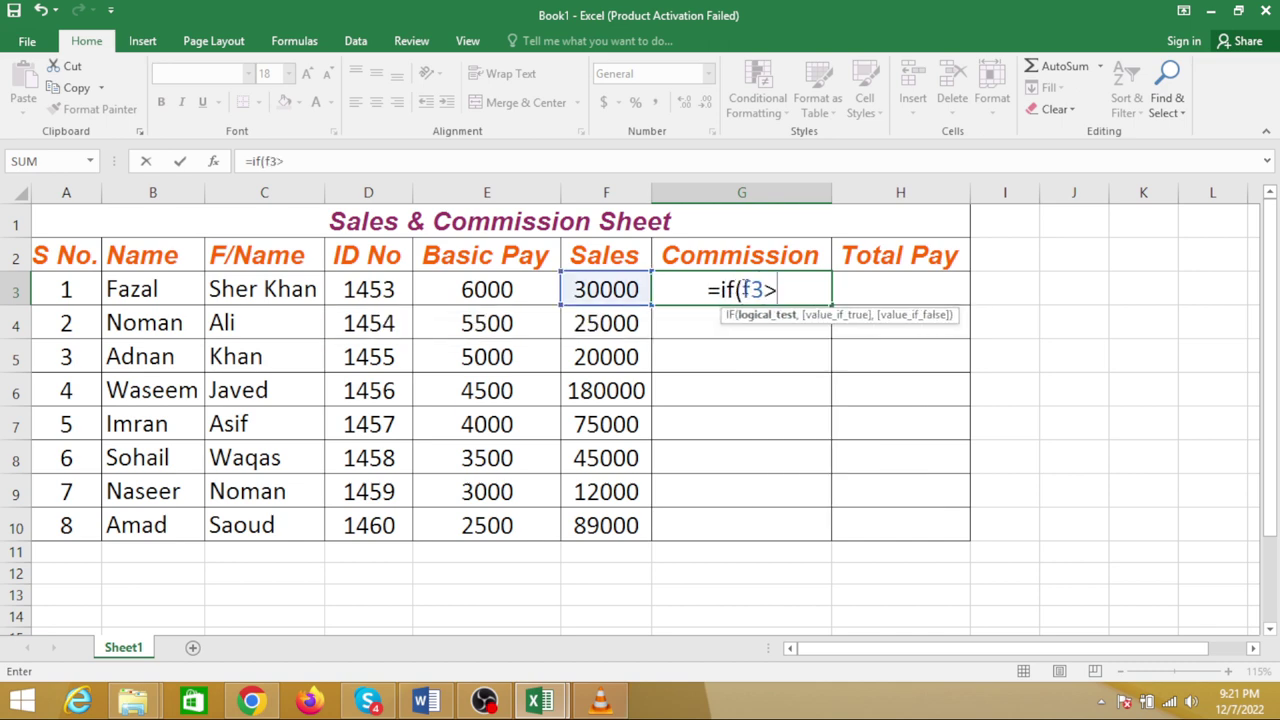
{"action": "type", "text": "=100"}
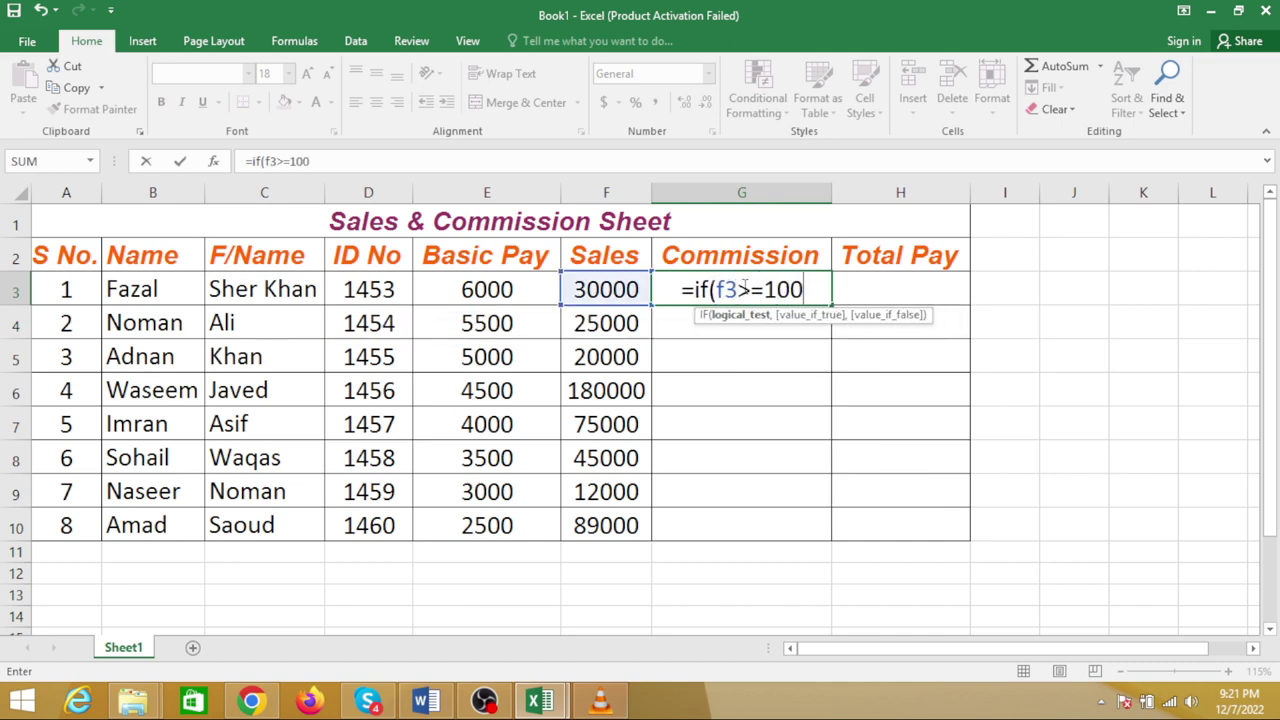
{"action": "type", "text": "000"}
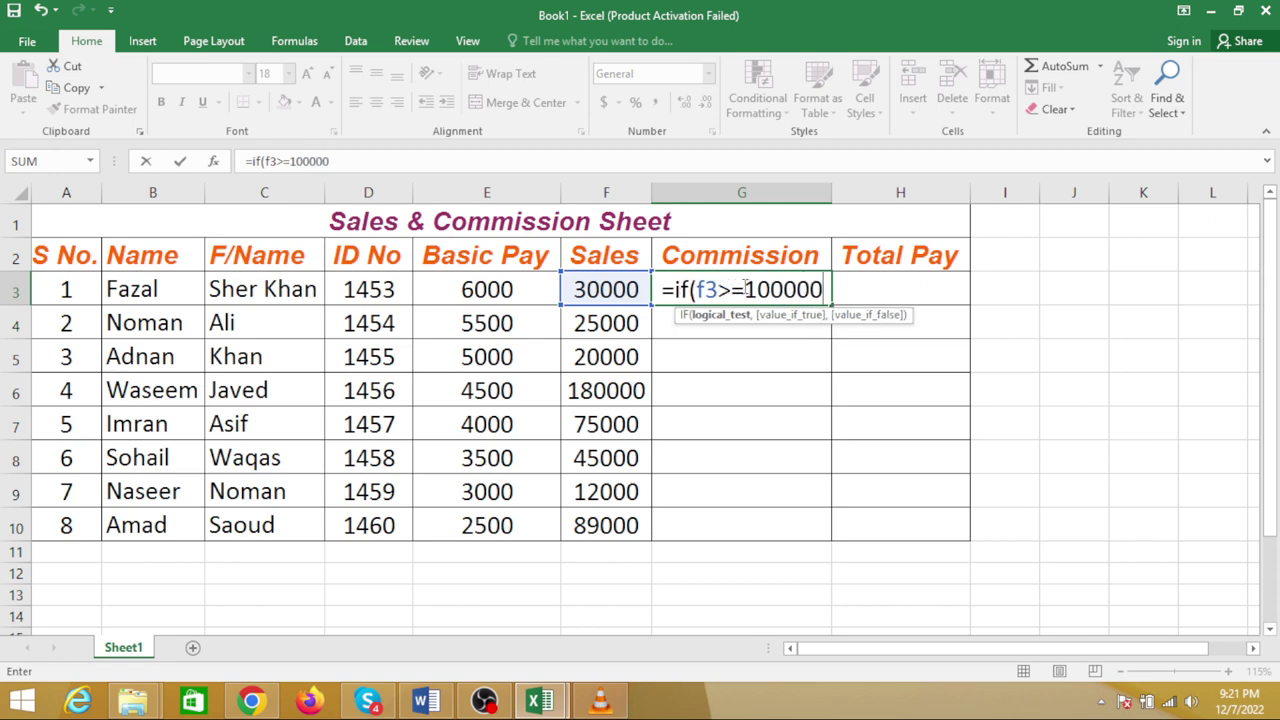
{"action": "type", "text": ",f"}
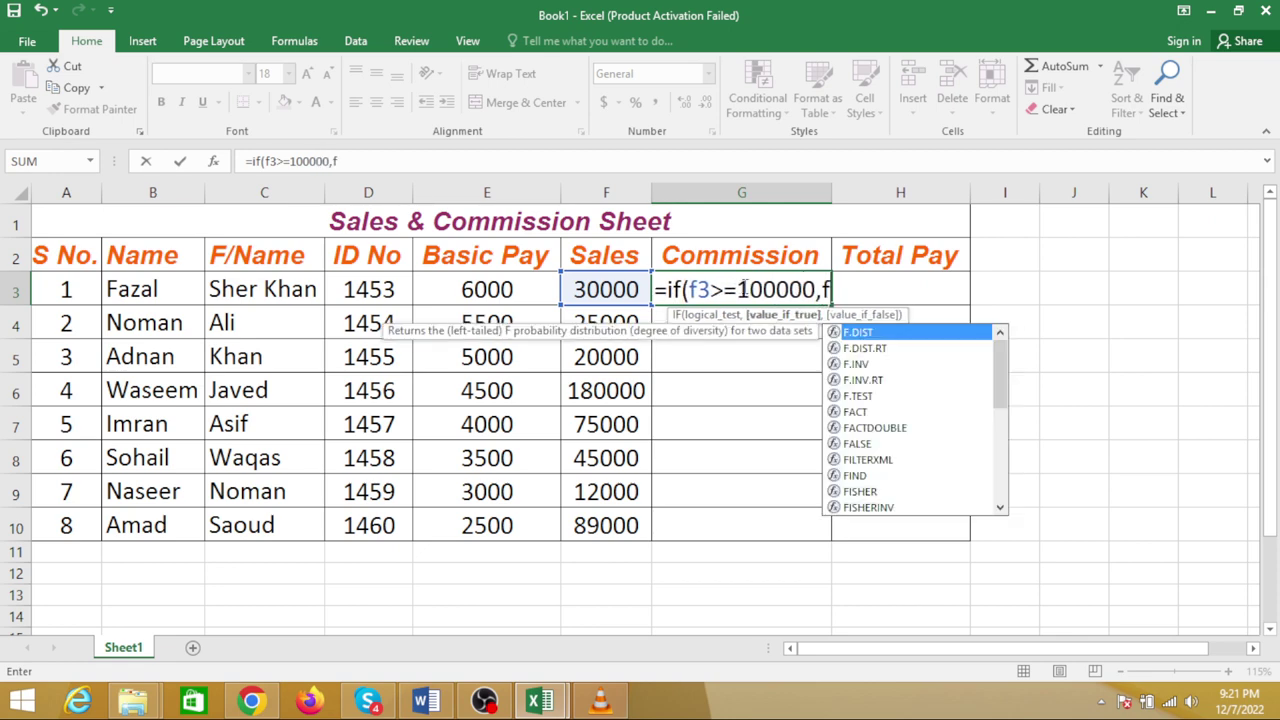
{"action": "type", "text": "3*"}
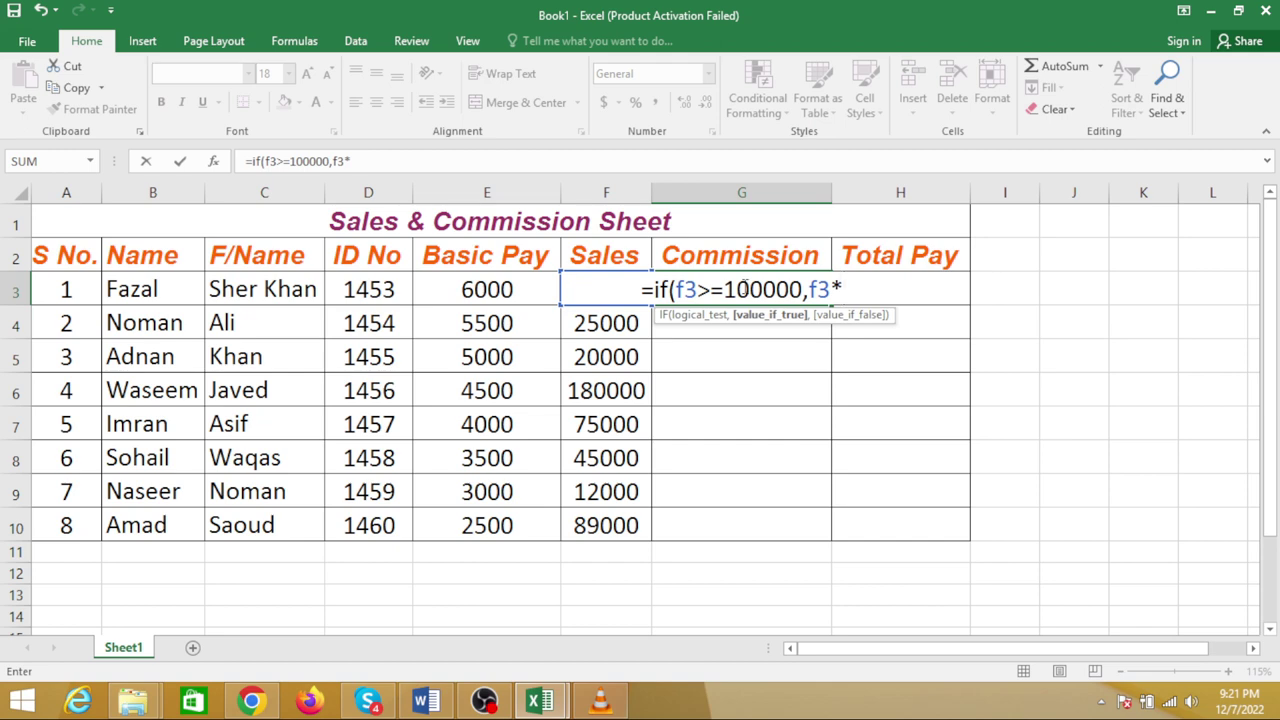
{"action": "type", "text": "1"}
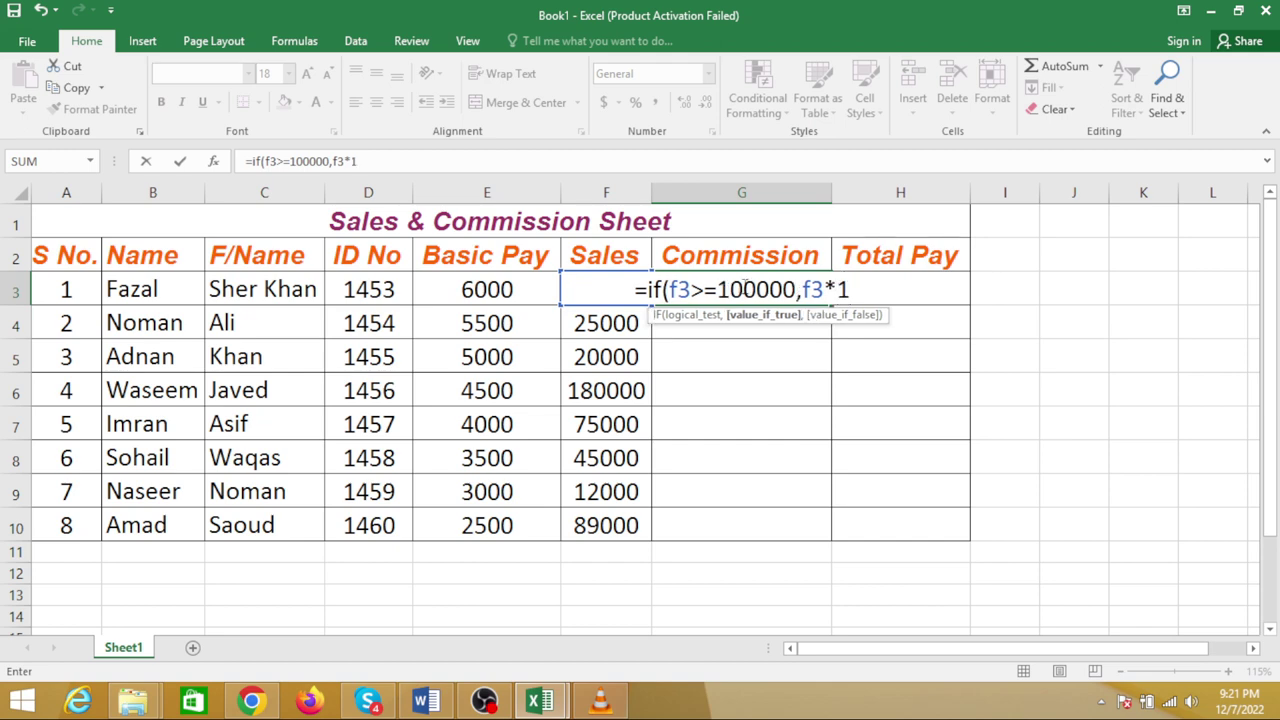
{"action": "type", "text": "5"}
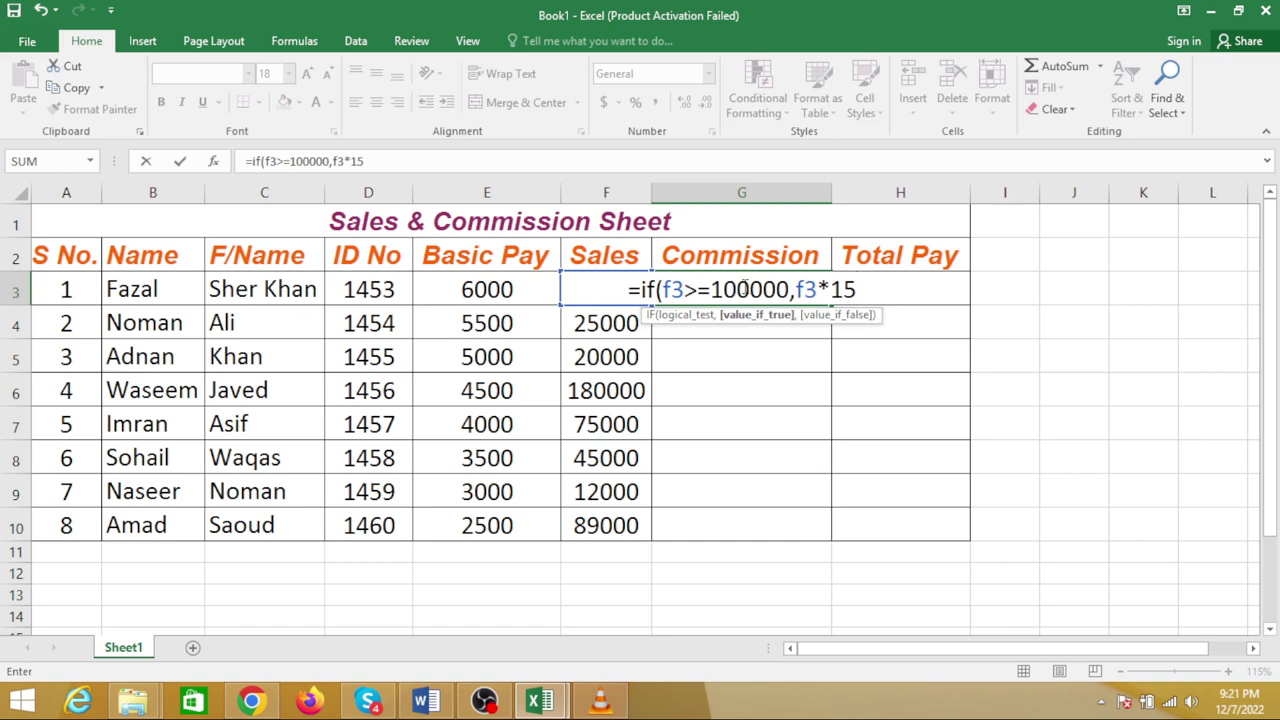
{"action": "type", "text": "%,"}
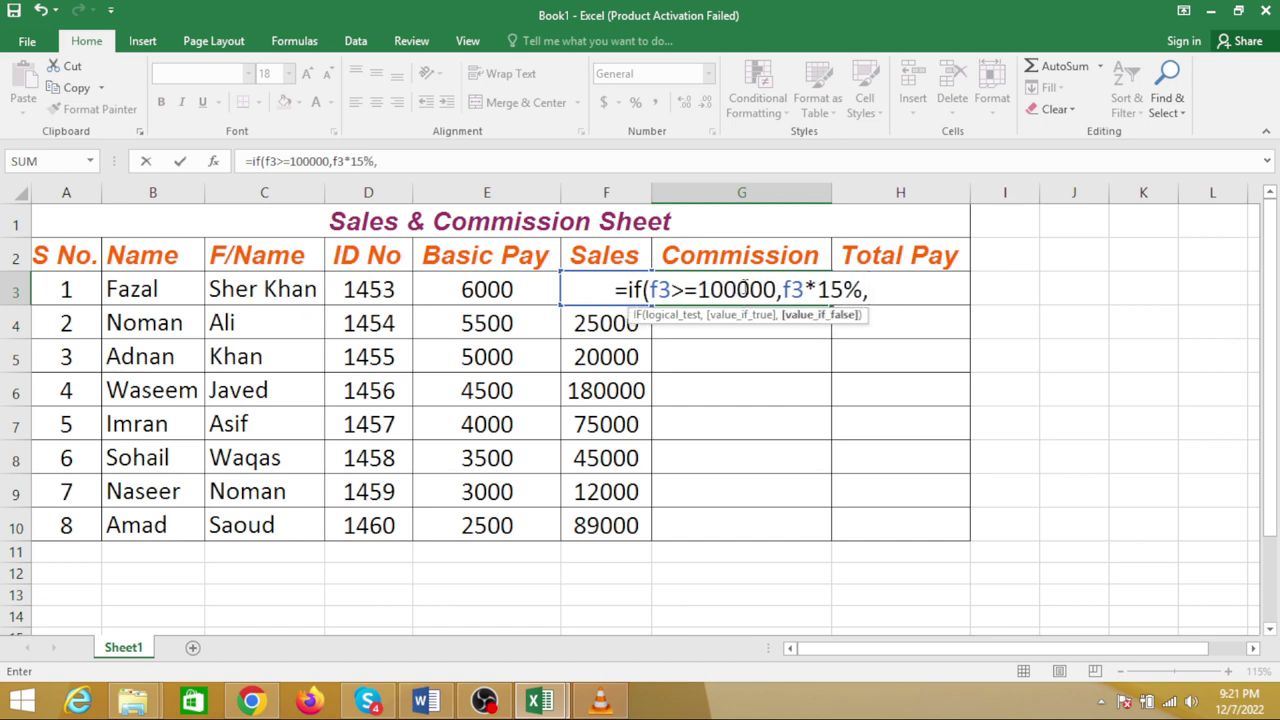
{"action": "type", "text": "if"}
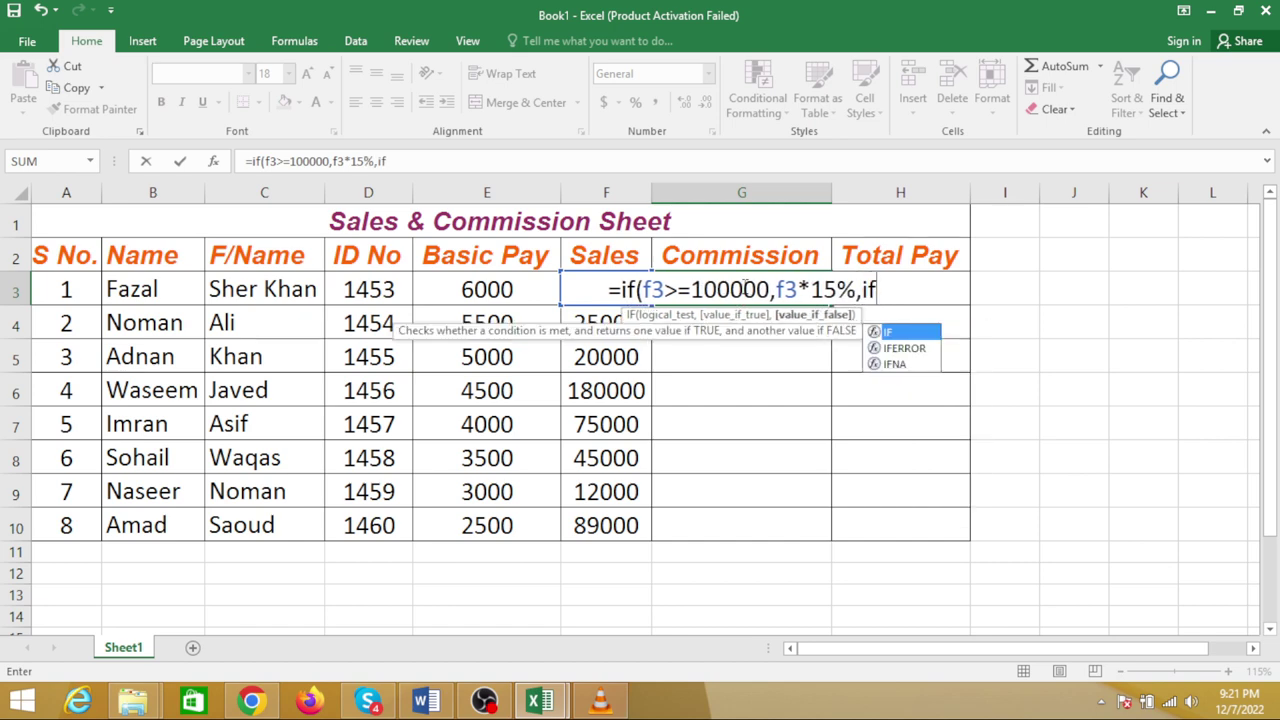
{"action": "type", "text": "(f3"}
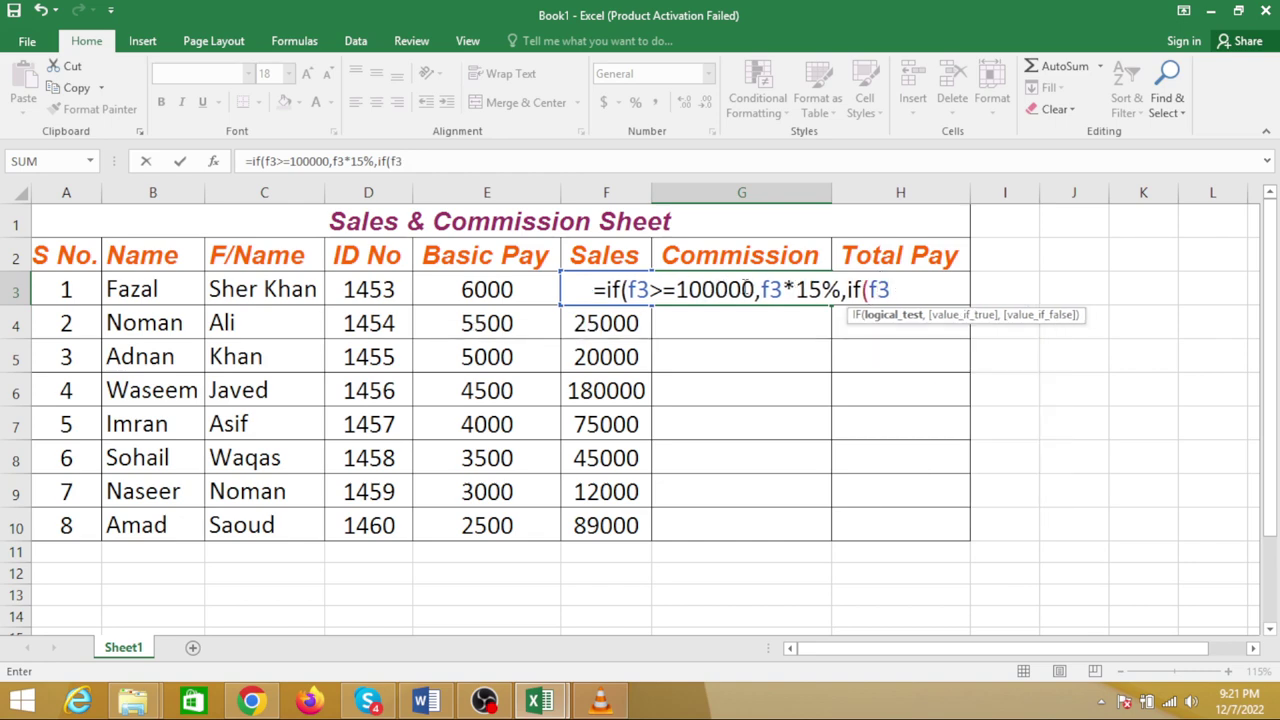
{"action": "type", "text": ">="}
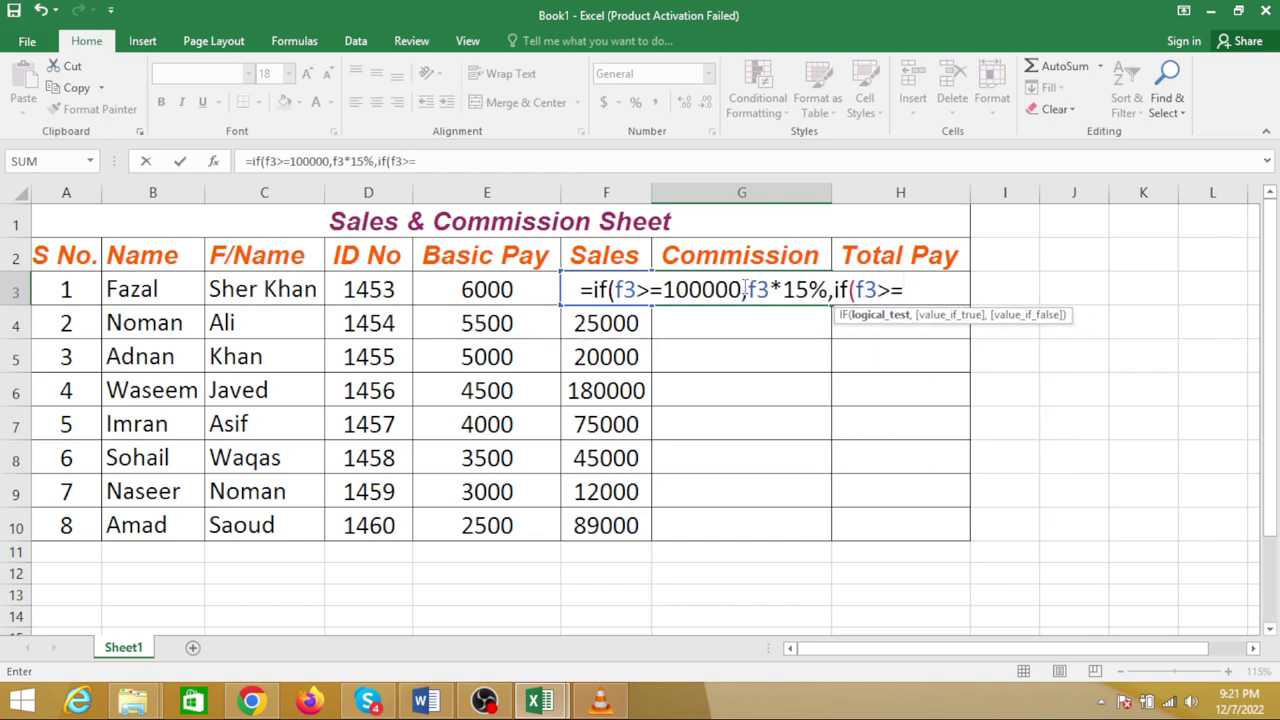
{"action": "type", "text": "5000"}
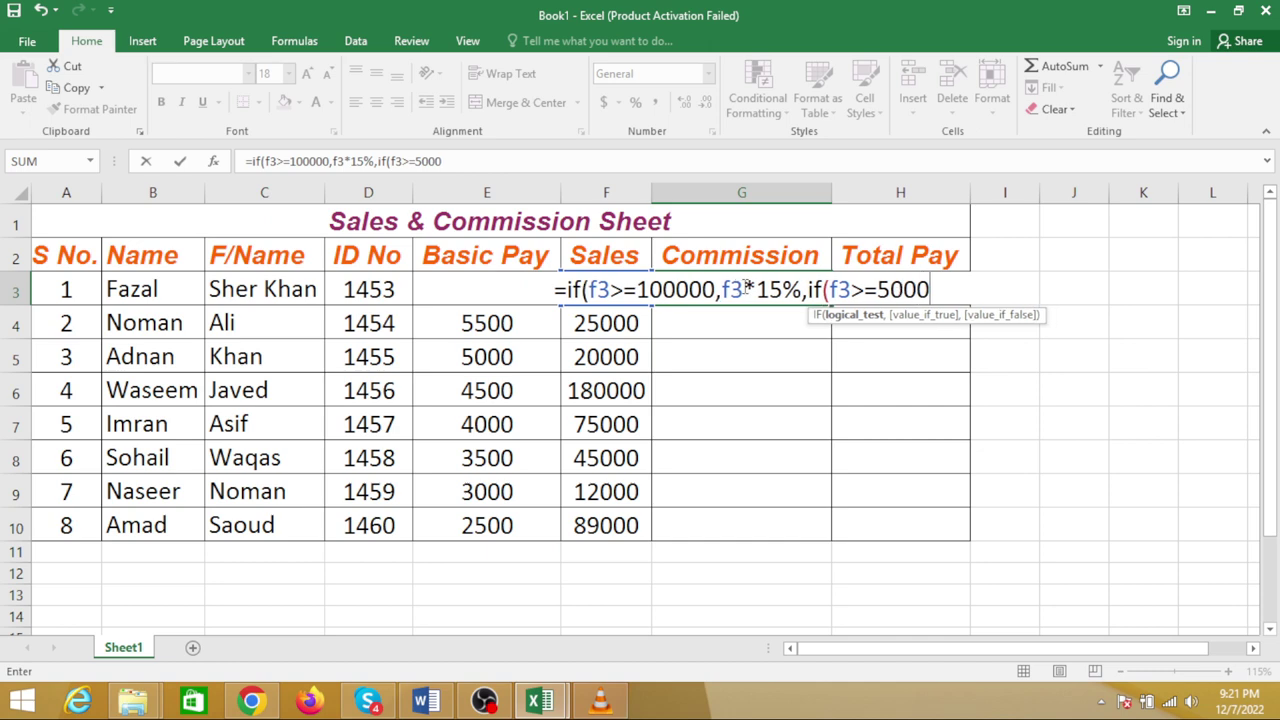
{"action": "type", "text": "0,f"}
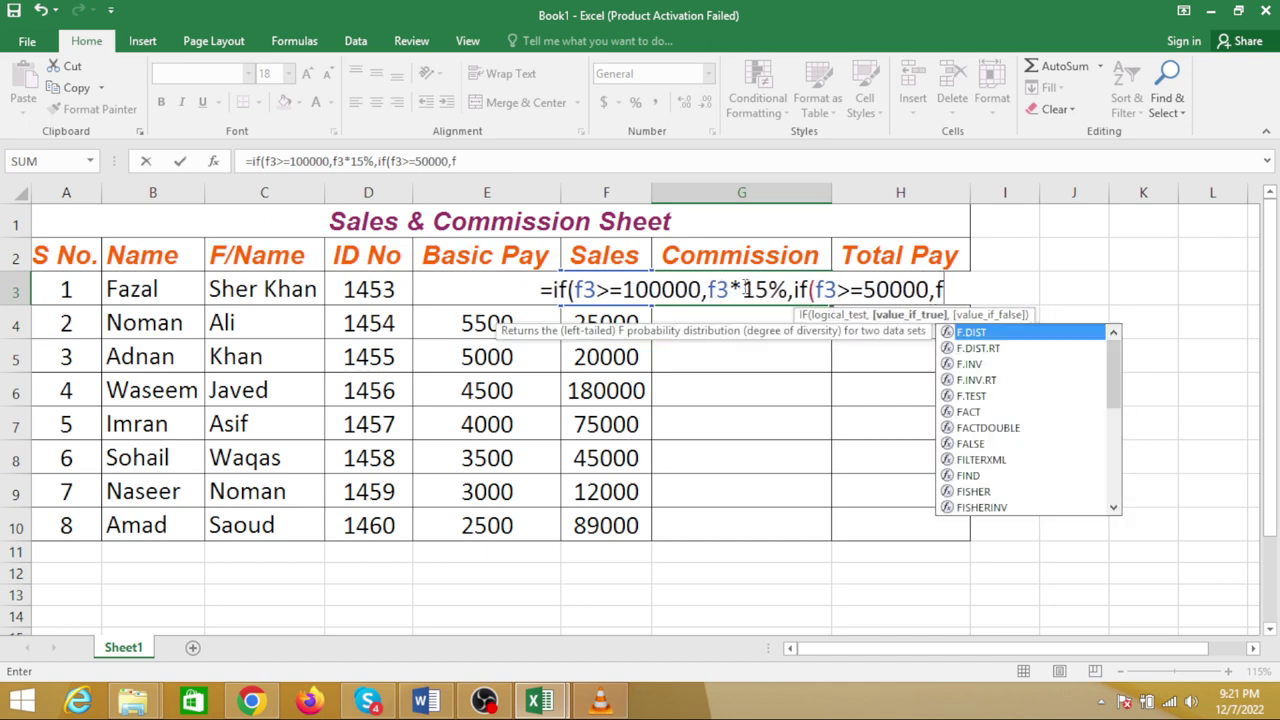
{"action": "type", "text": "3"}
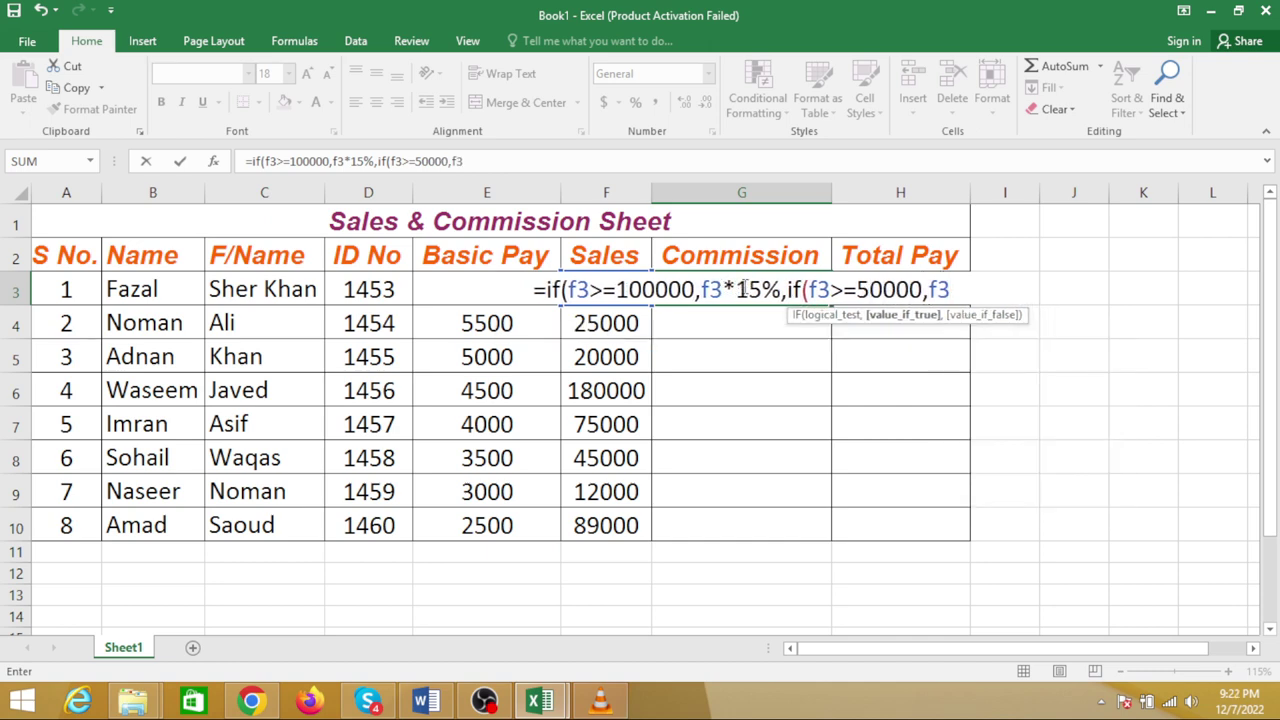
{"action": "type", "text": "*"}
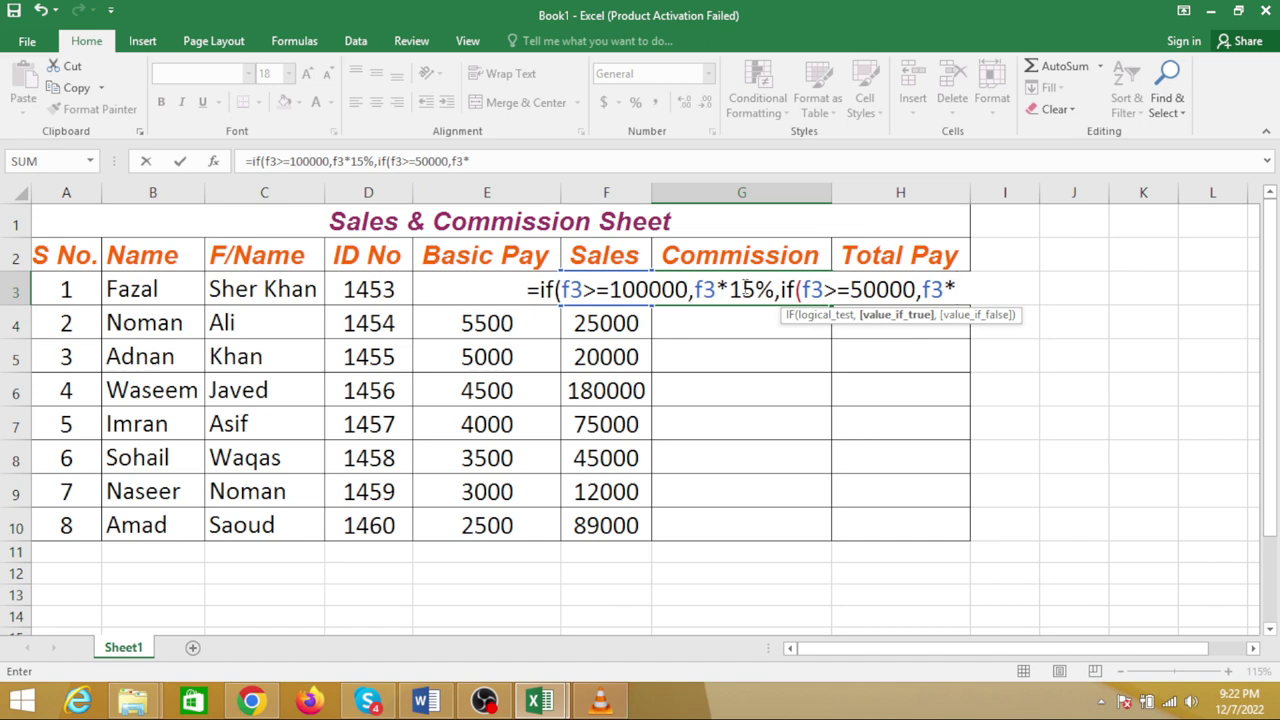
{"action": "type", "text": "10"}
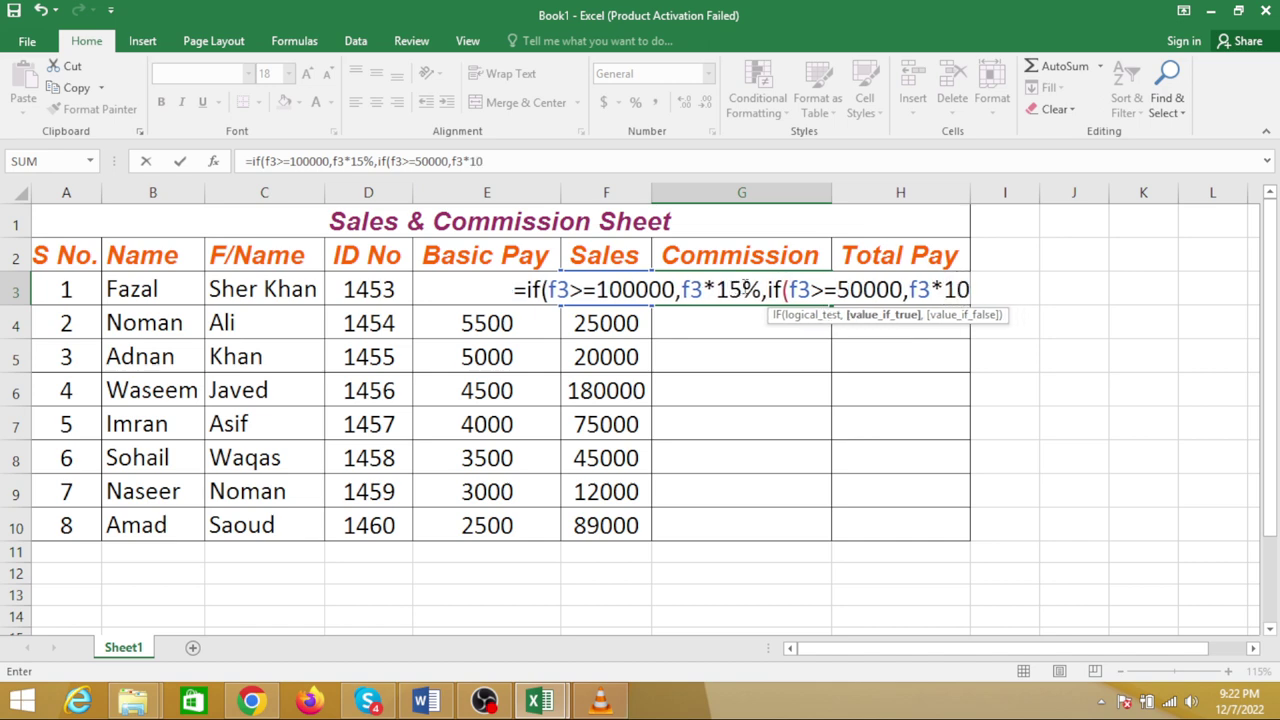
{"action": "type", "text": "%"}
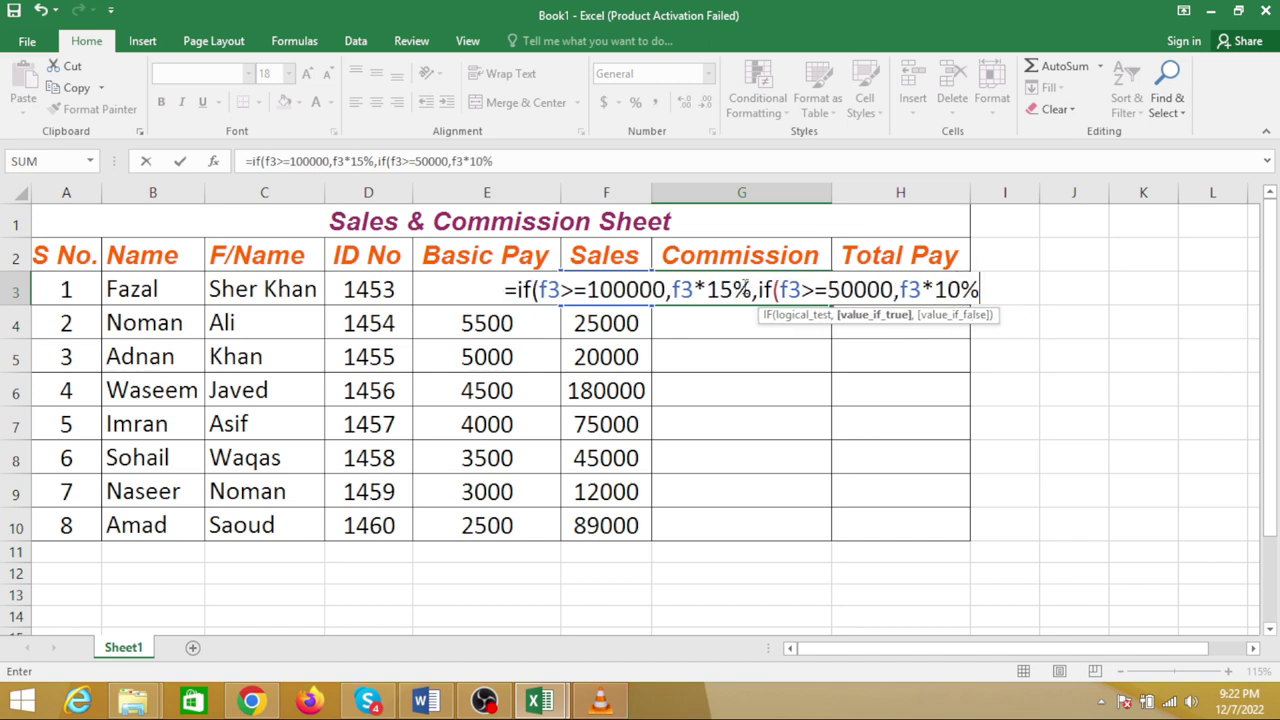
{"action": "type", "text": ","}
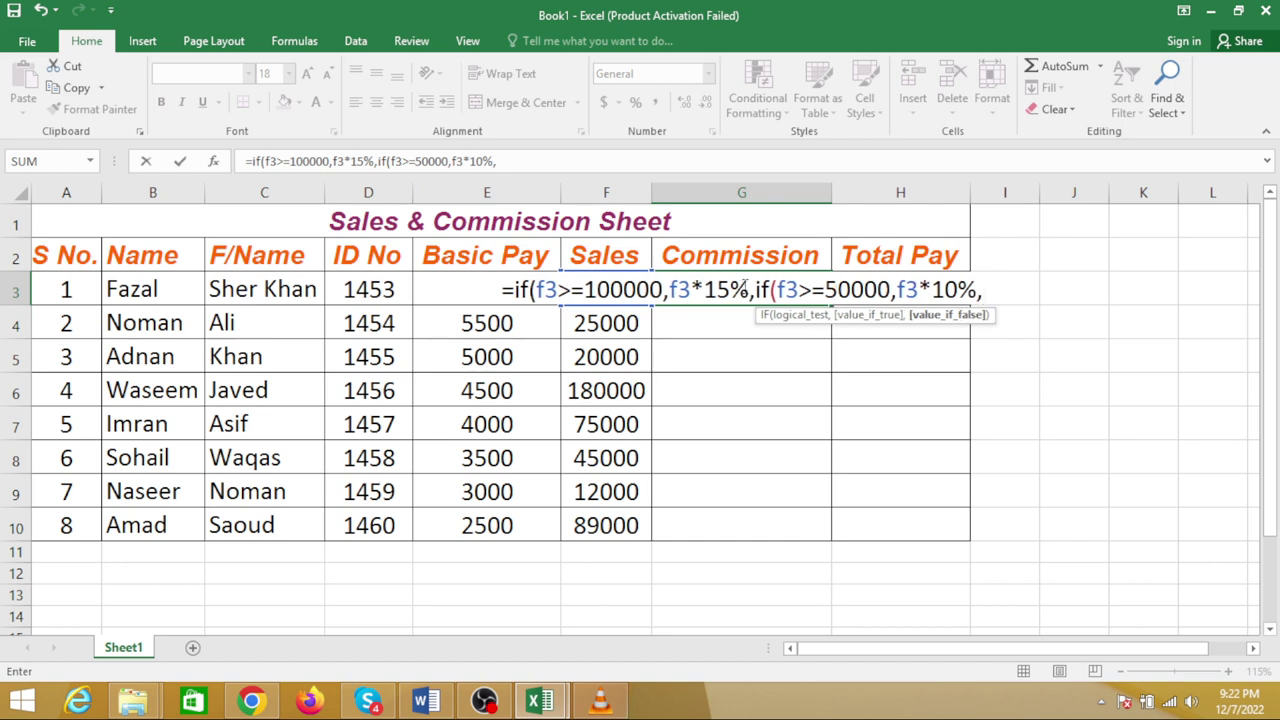
{"action": "type", "text": "if("}
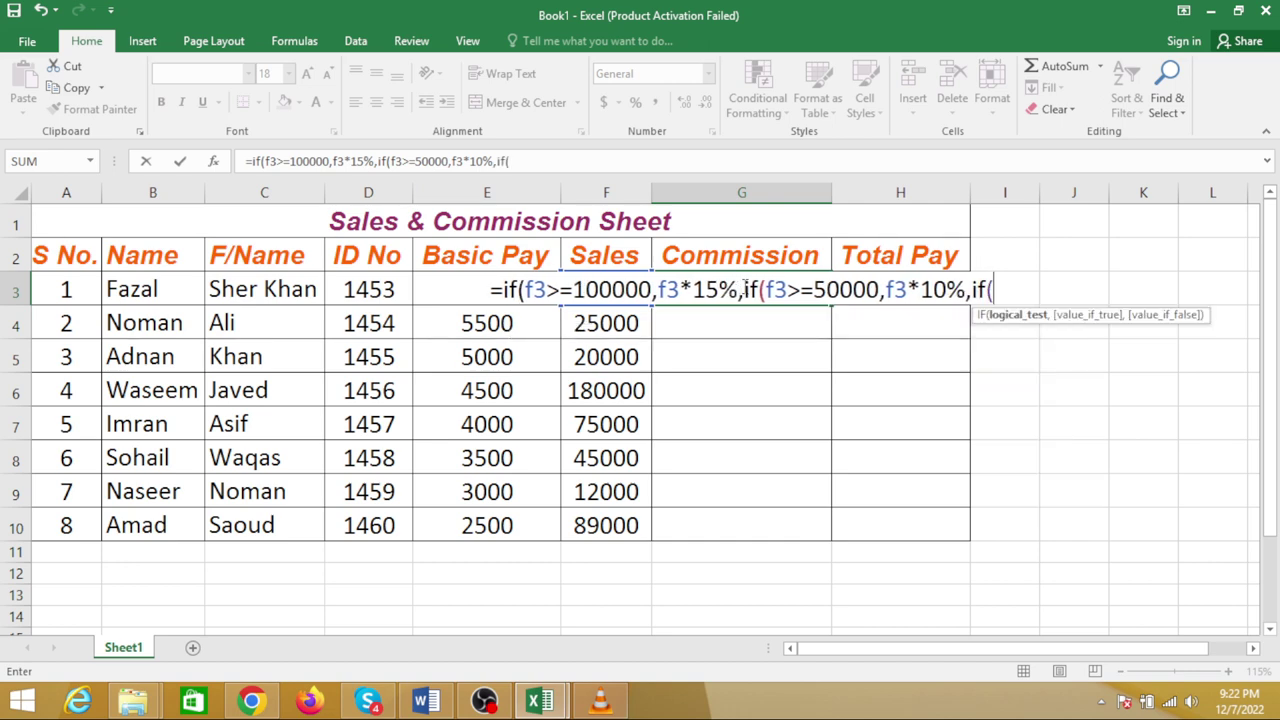
{"action": "type", "text": "fe"}
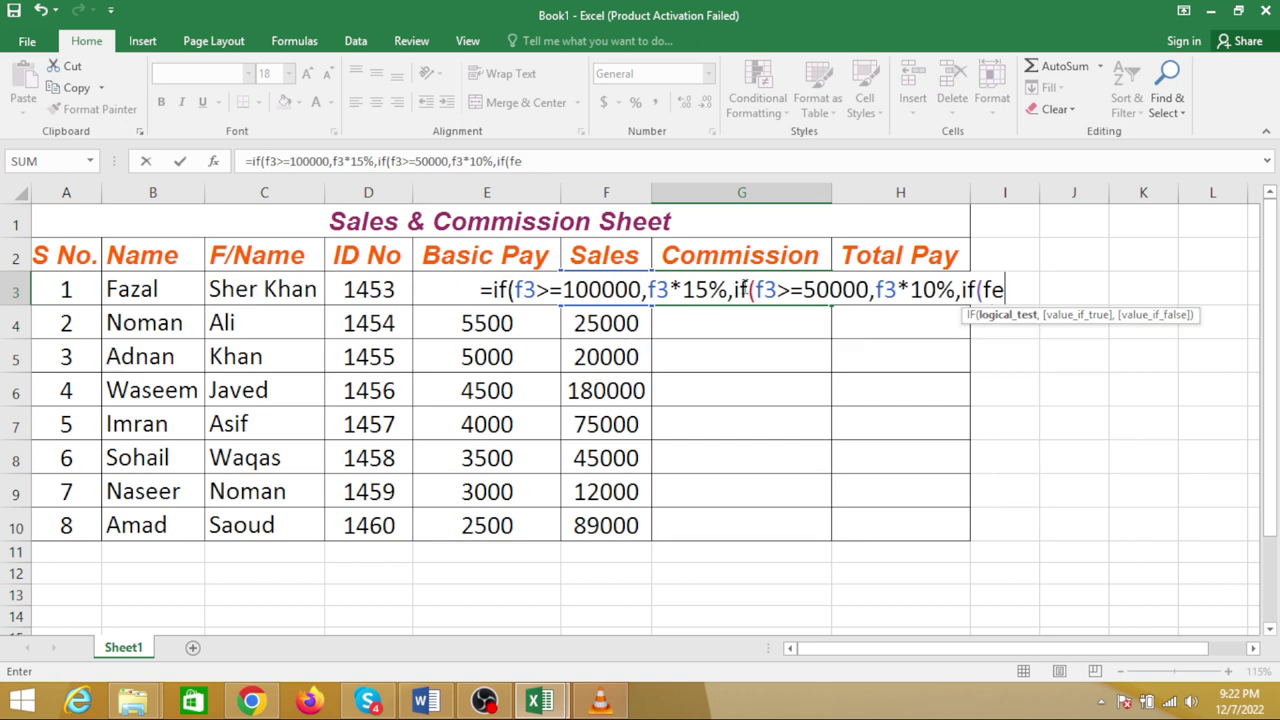
Fix the typo and add the f3>=25000 at 5% and f3<15000 at 0% tiers, closing the brackets
{"action": "key", "text": "BackSpace"}
{"action": "type", "text": "3"}
{"action": "type", "text": ">"}
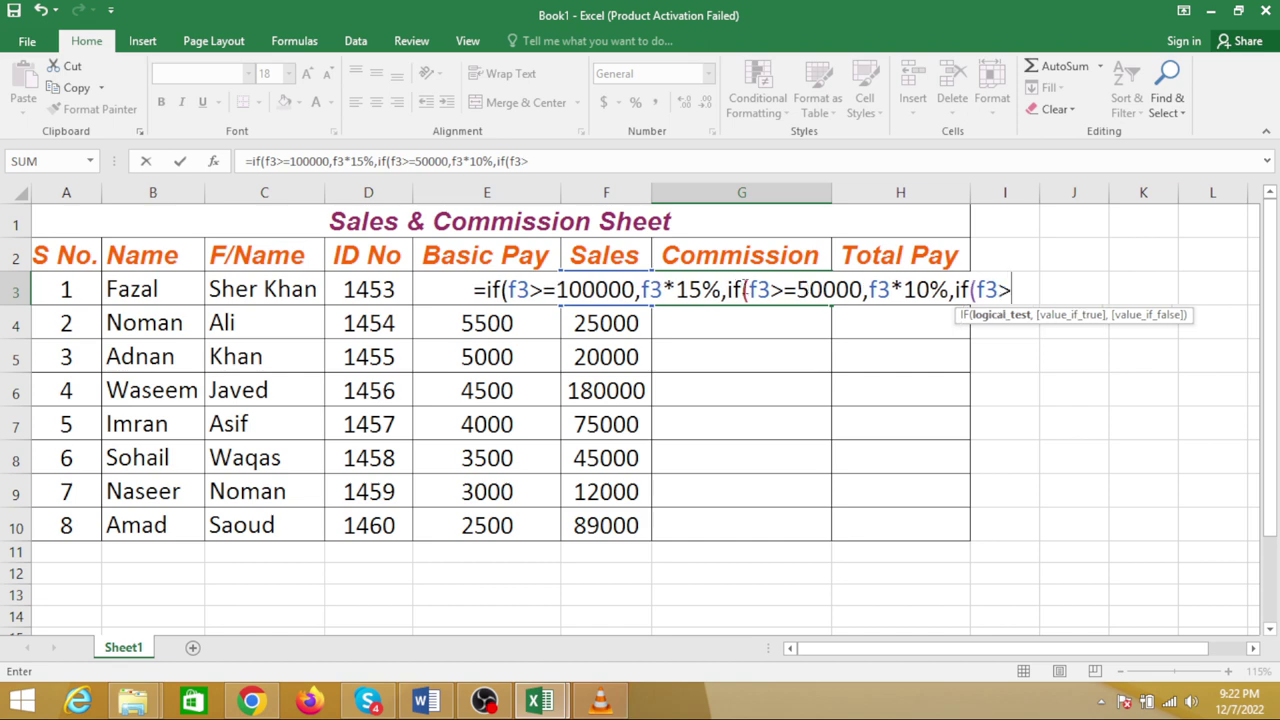
{"action": "type", "text": "="}
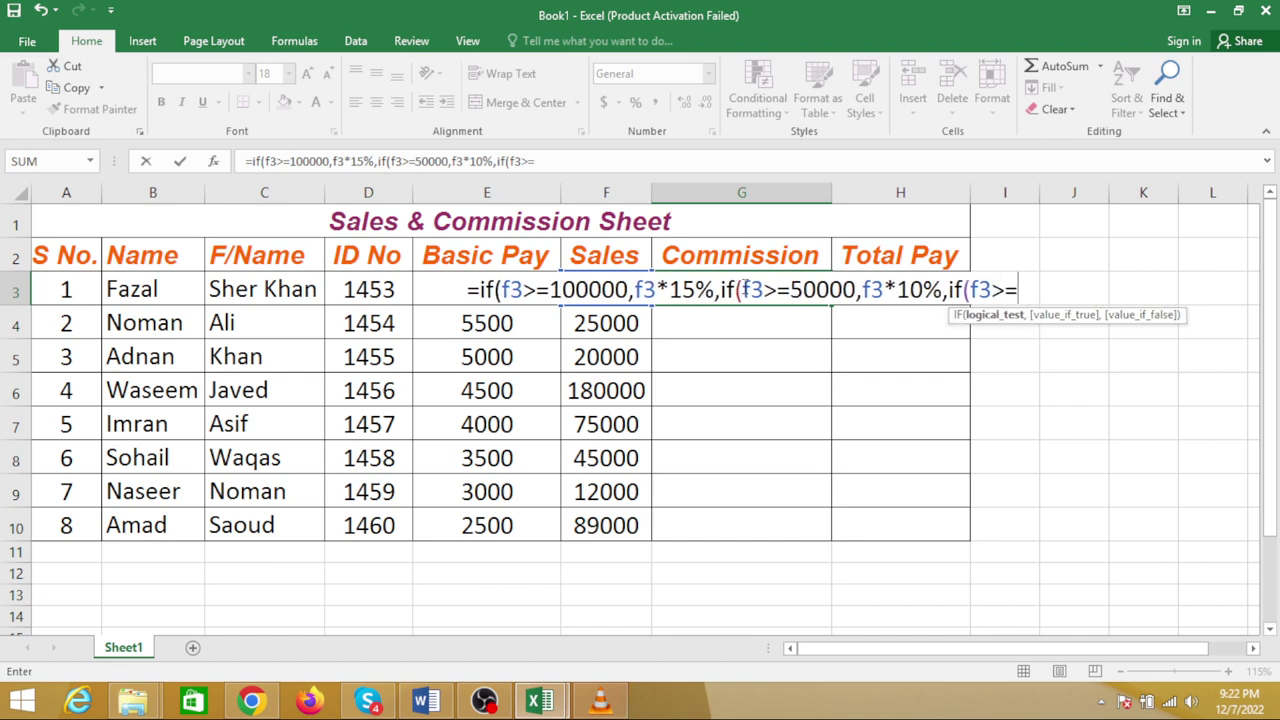
{"action": "type", "text": "2500"}
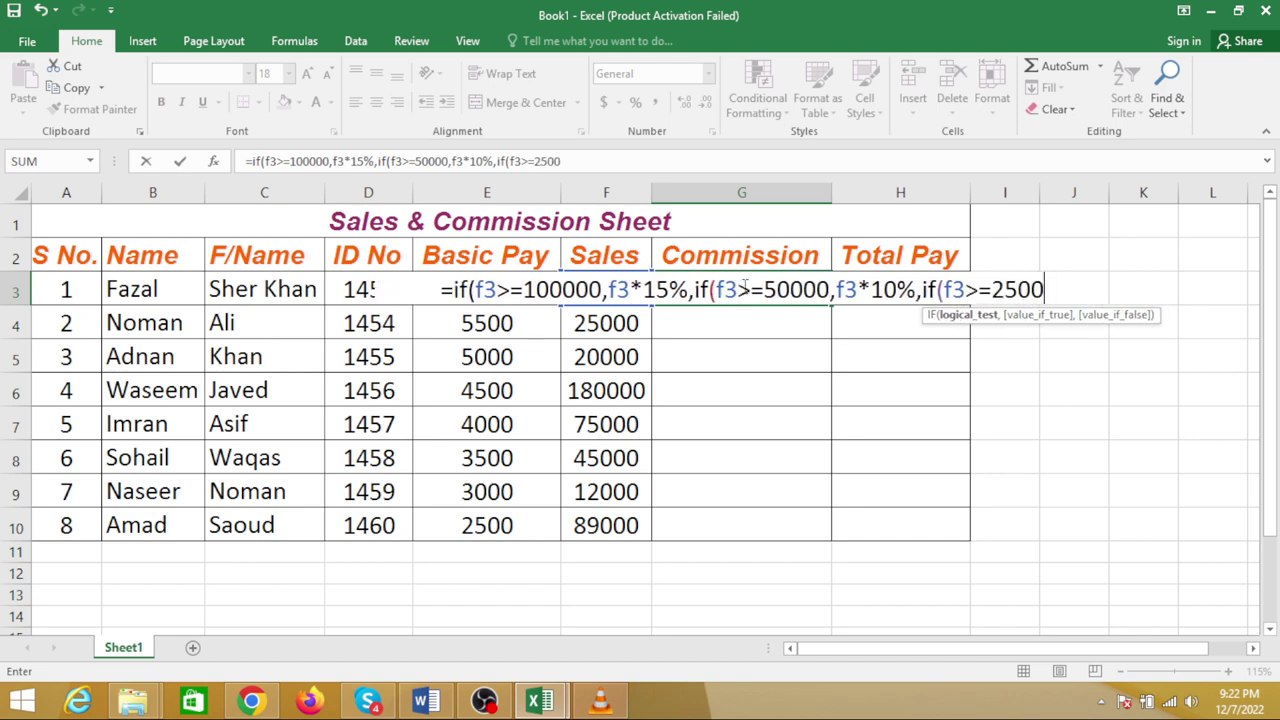
{"action": "type", "text": "0"}
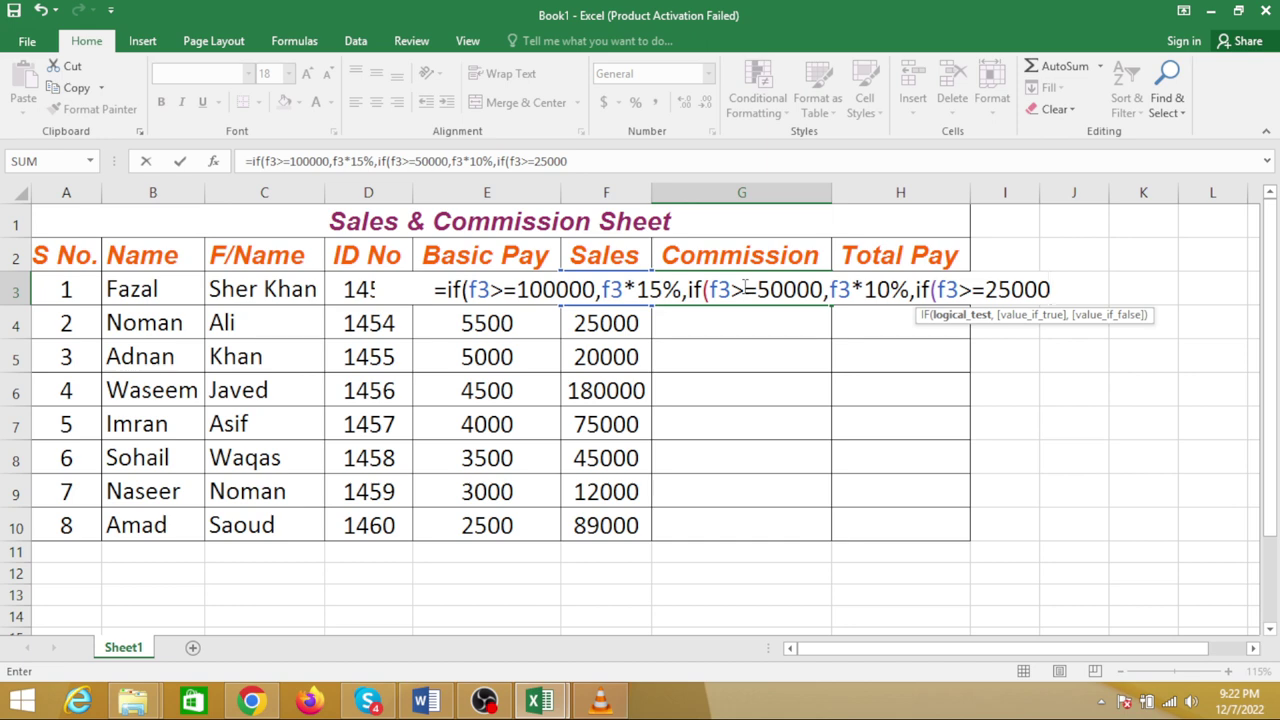
{"action": "type", "text": ",f3"}
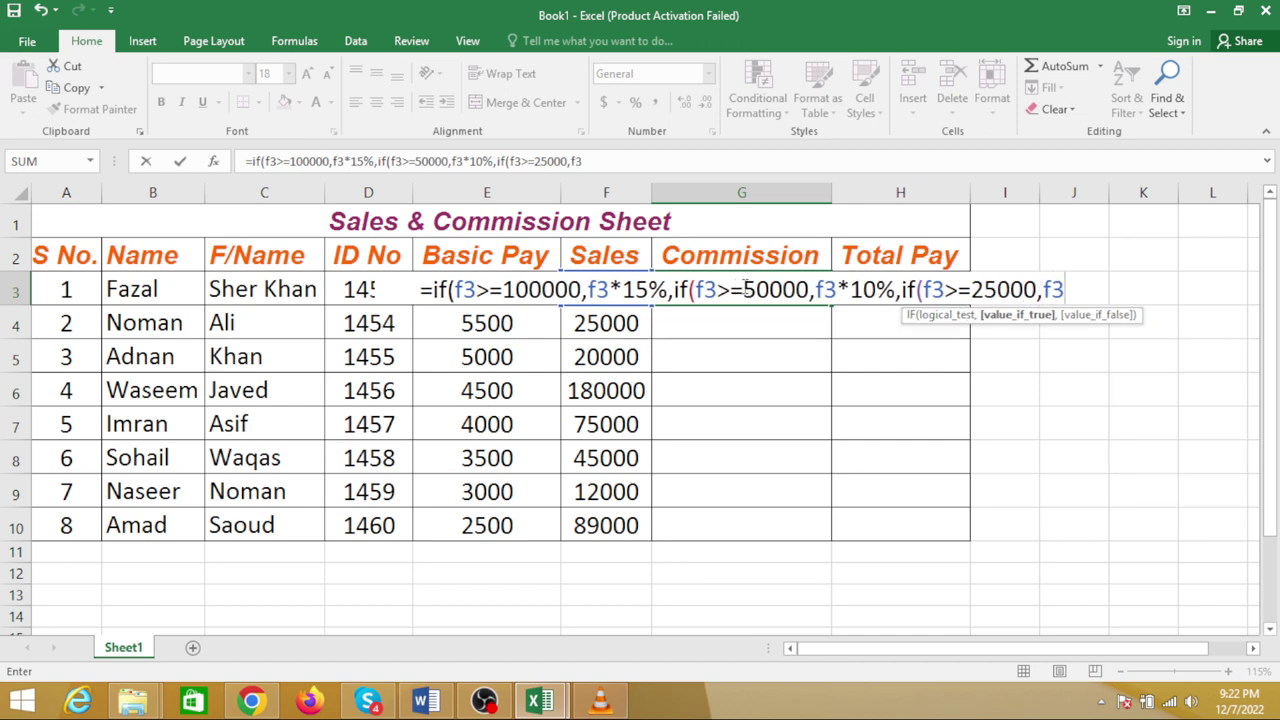
{"action": "type", "text": "*"}
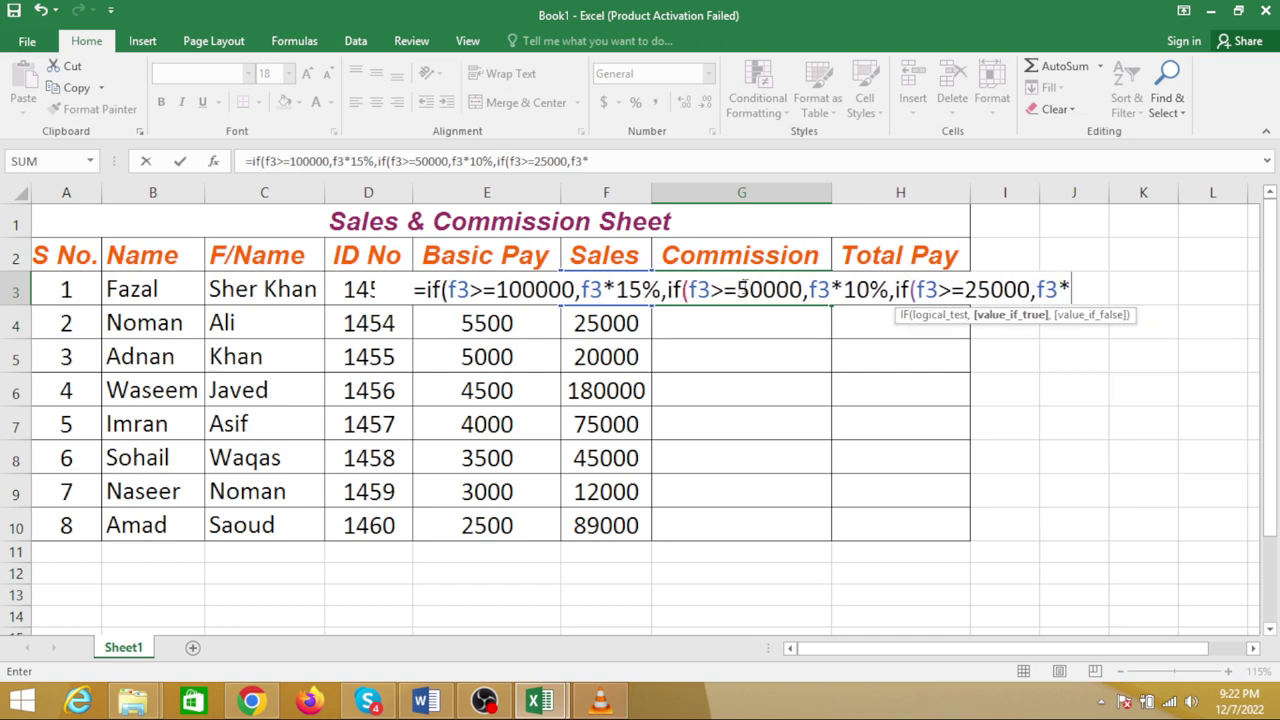
{"action": "type", "text": "5"}
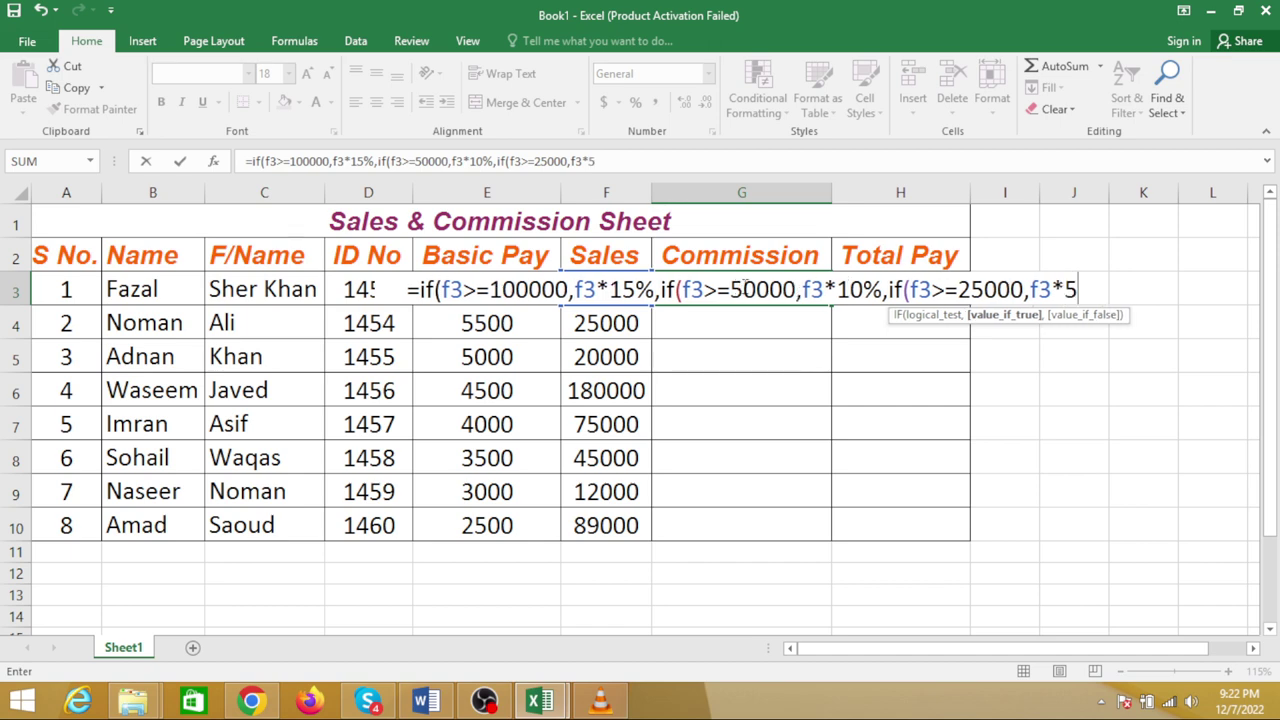
{"action": "type", "text": "%,"}
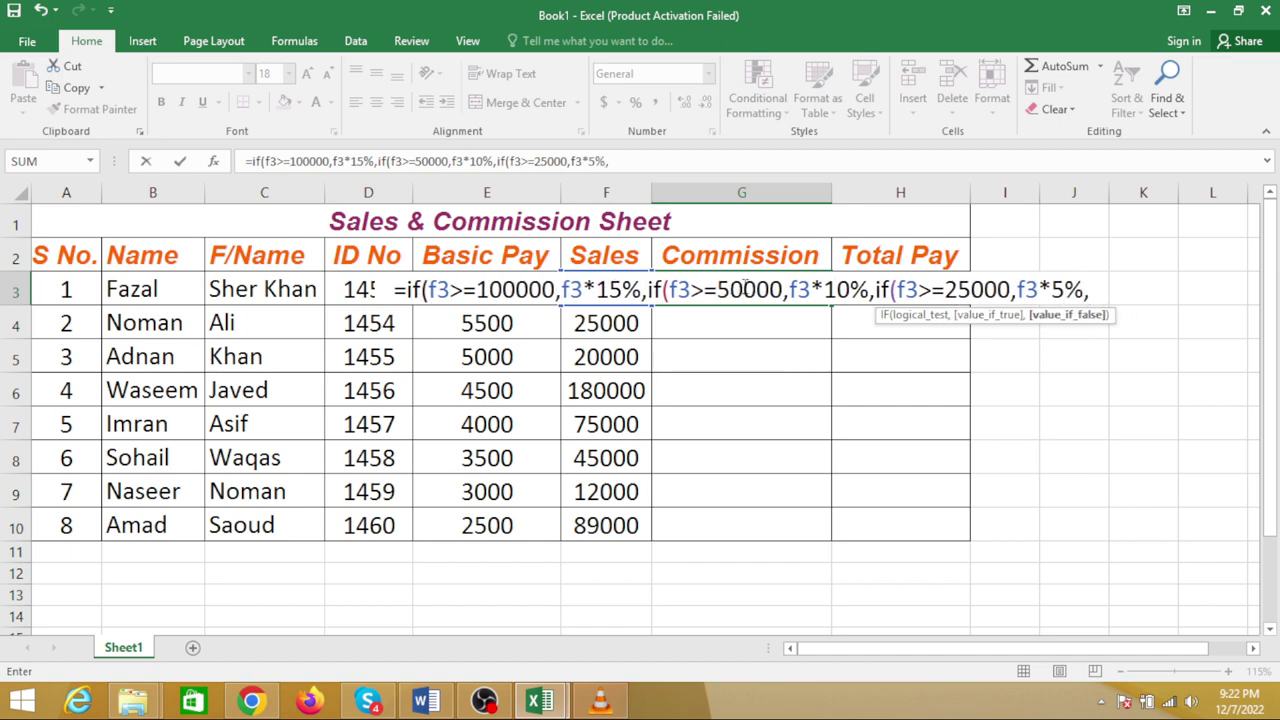
{"action": "type", "text": "if("}
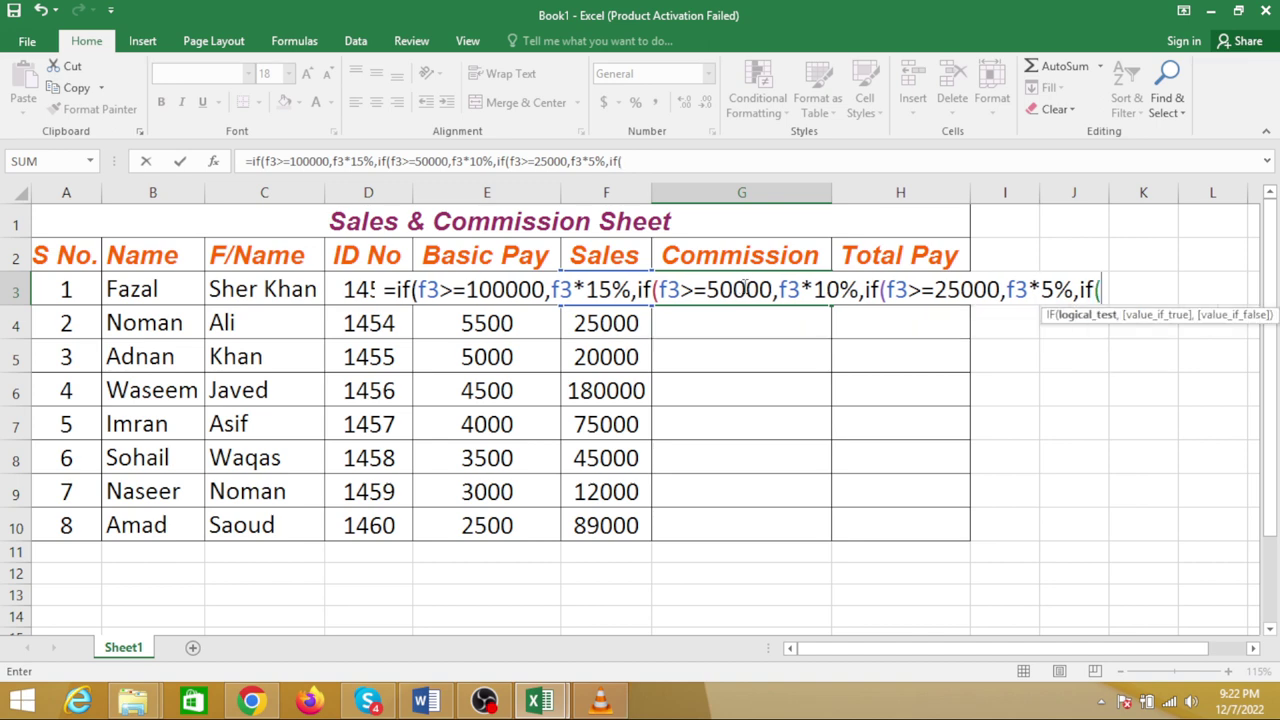
{"action": "type", "text": "f"}
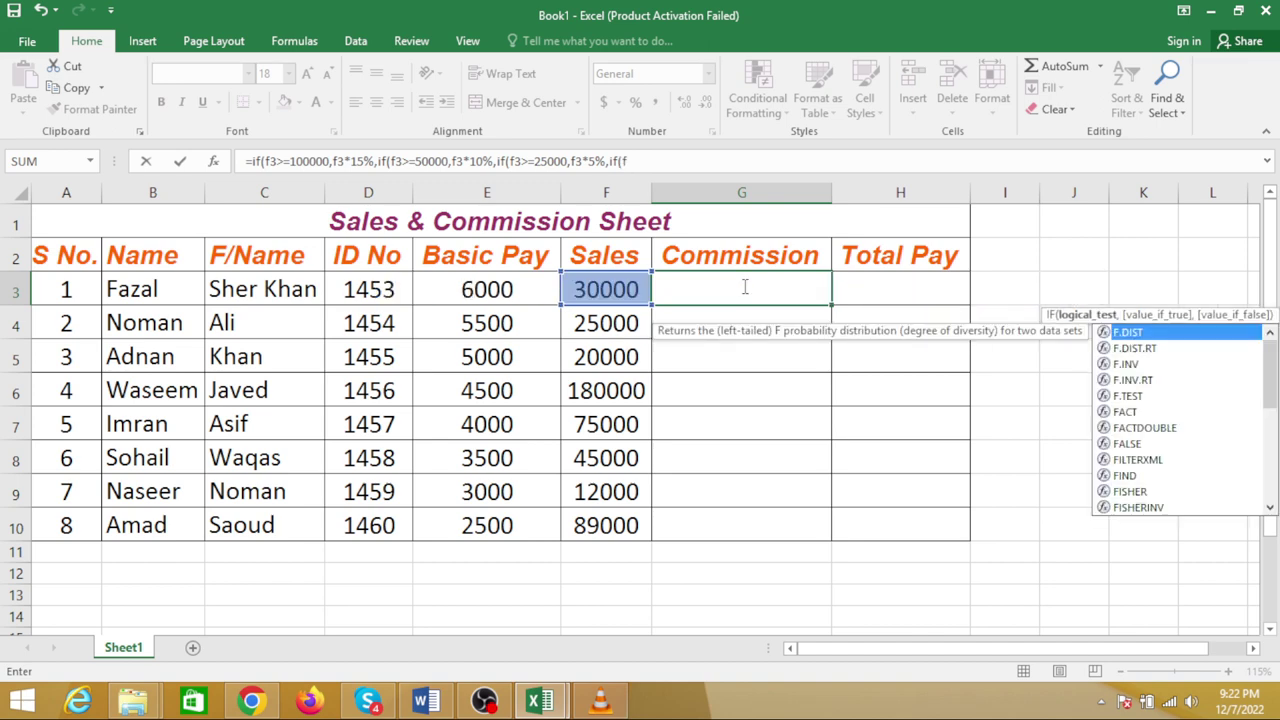
{"action": "type", "text": "3<"}
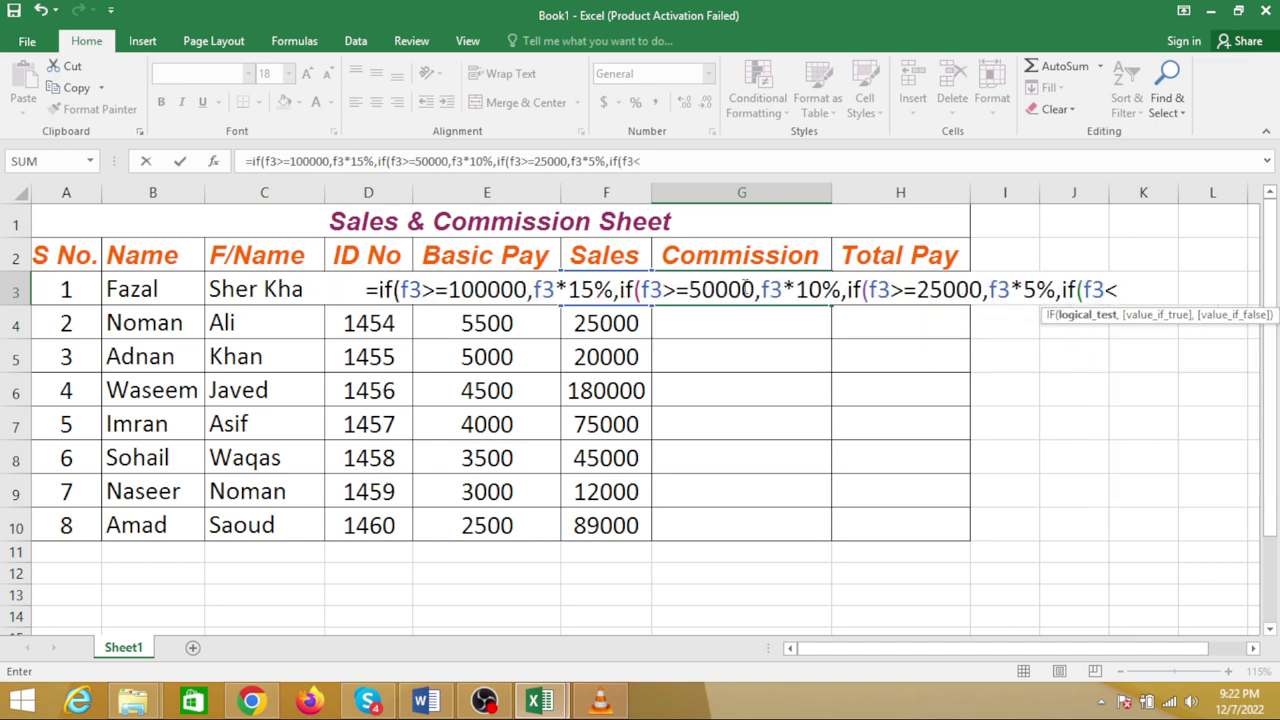
{"action": "type", "text": "1"}
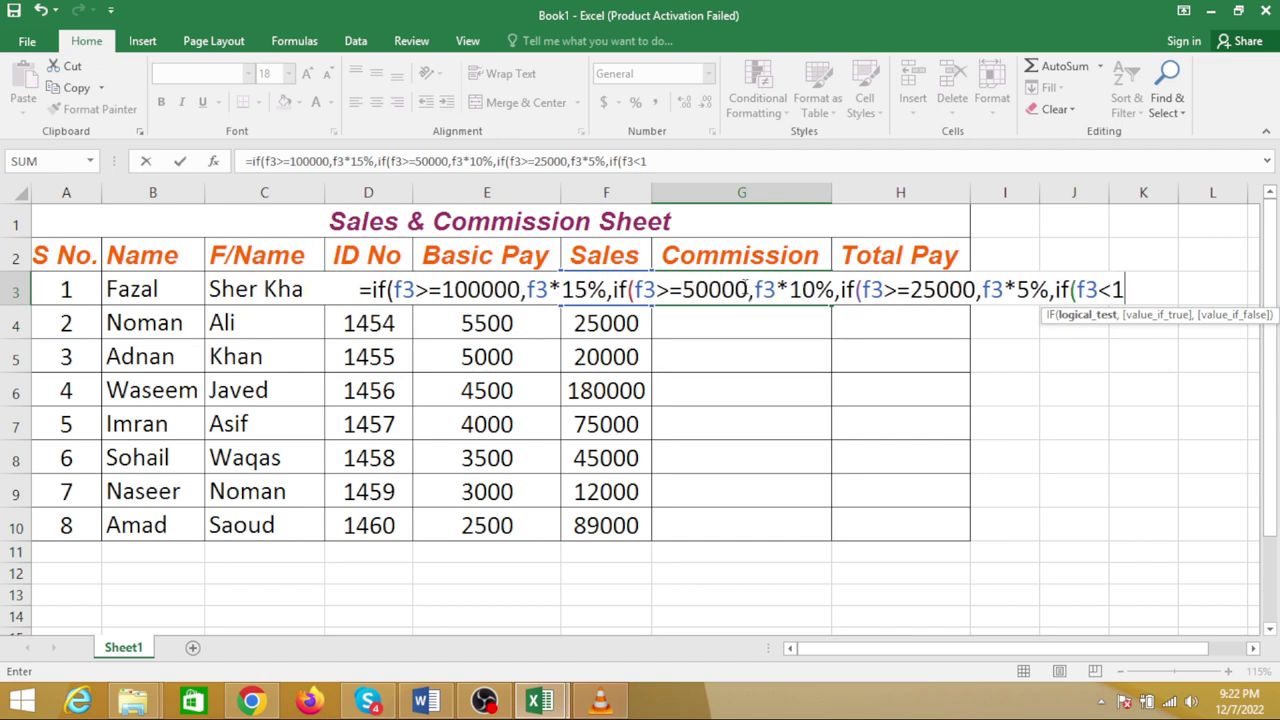
{"action": "type", "text": "5"}
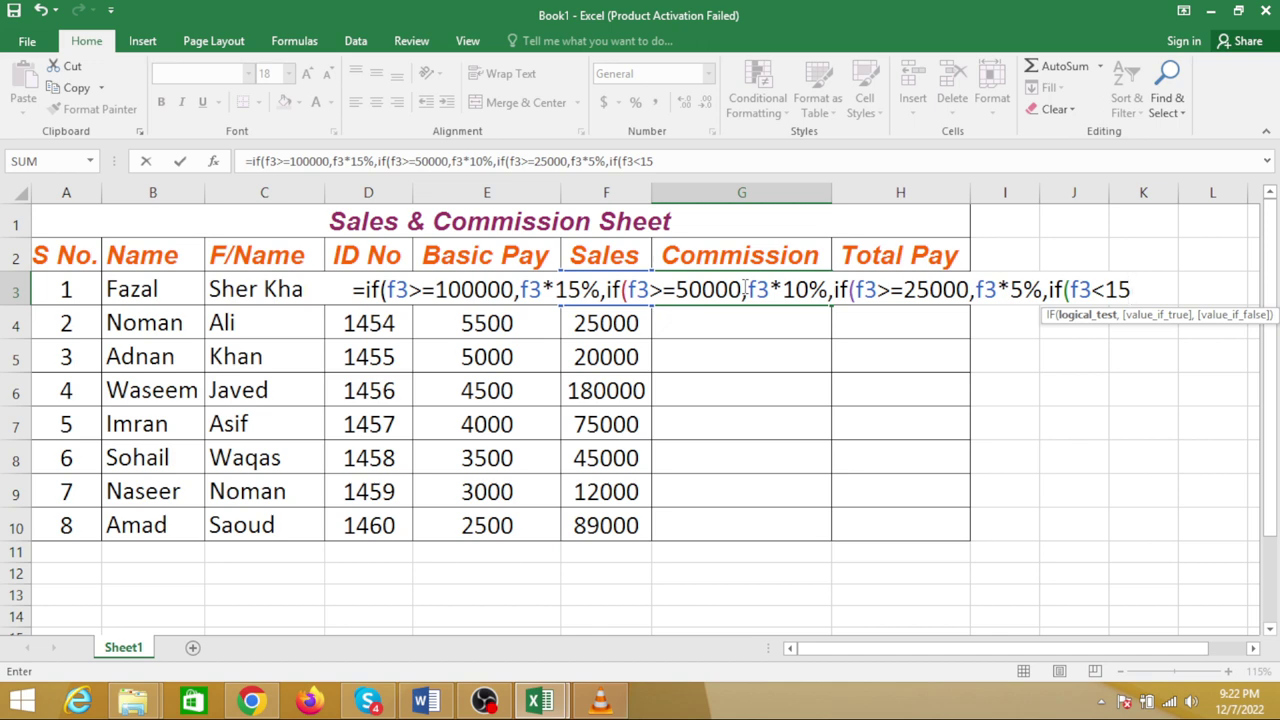
{"action": "type", "text": "000"}
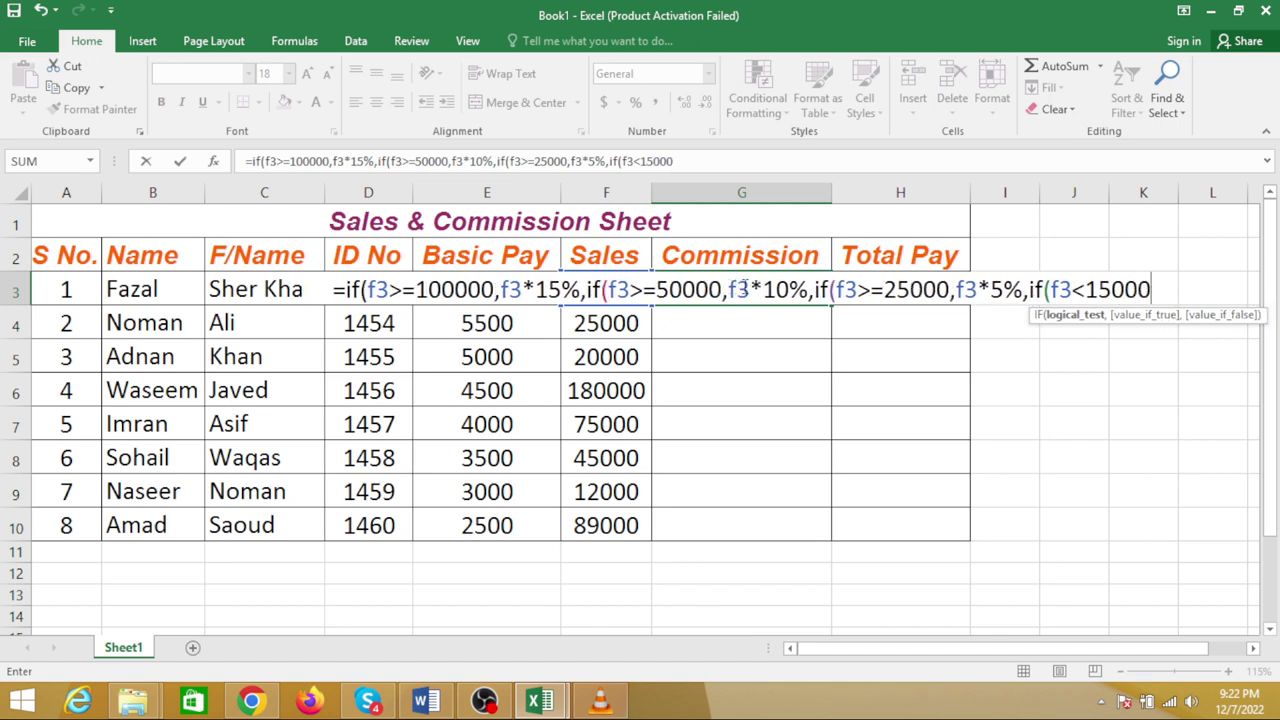
{"action": "type", "text": ","}
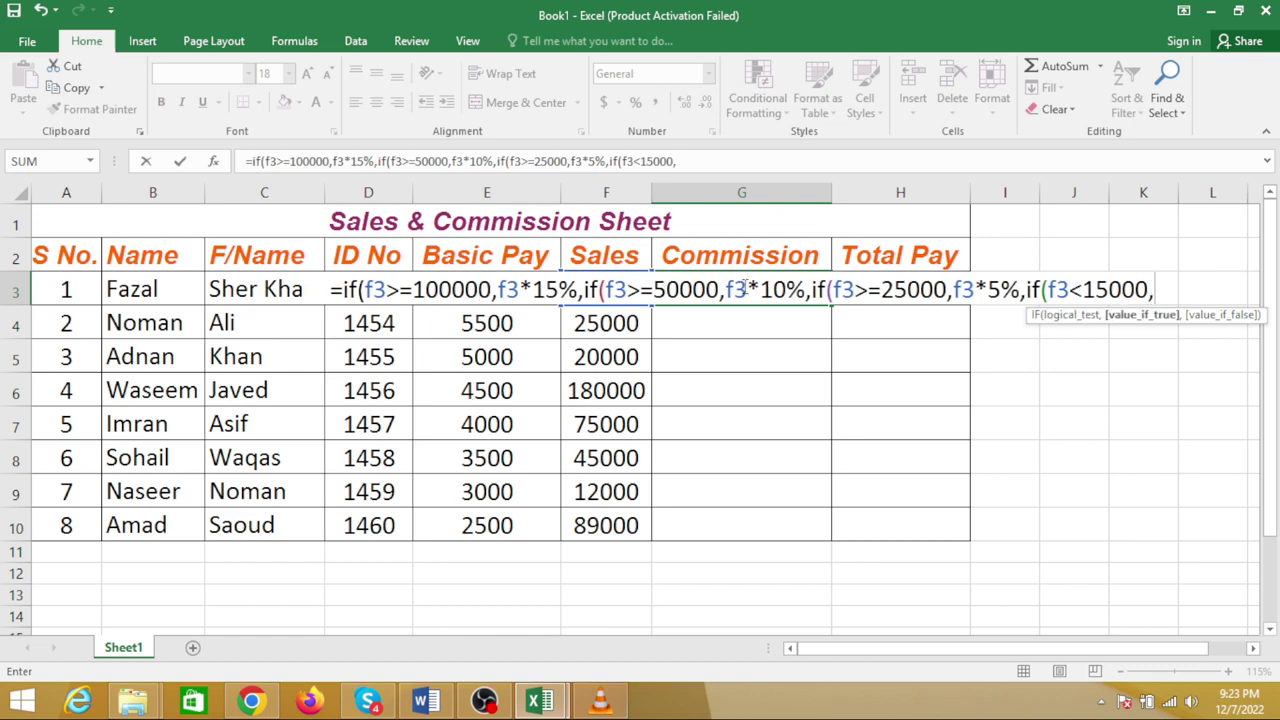
{"action": "type", "text": "f3"}
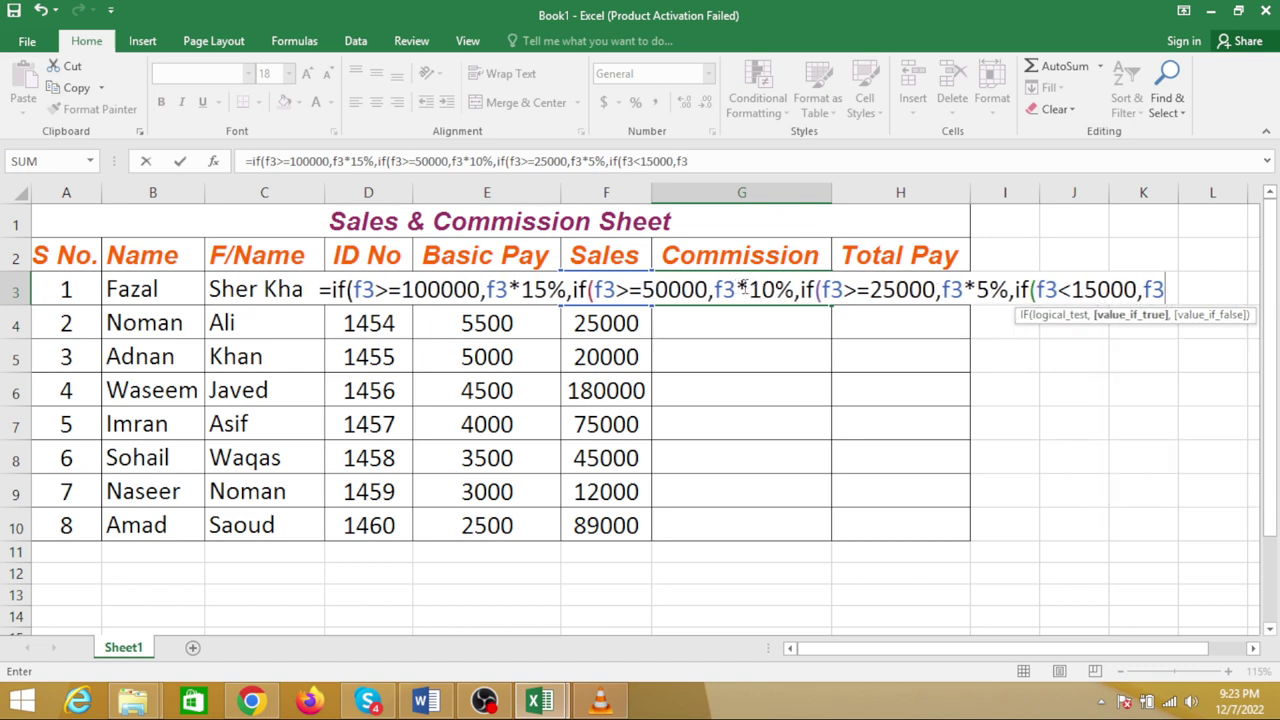
{"action": "type", "text": "*"}
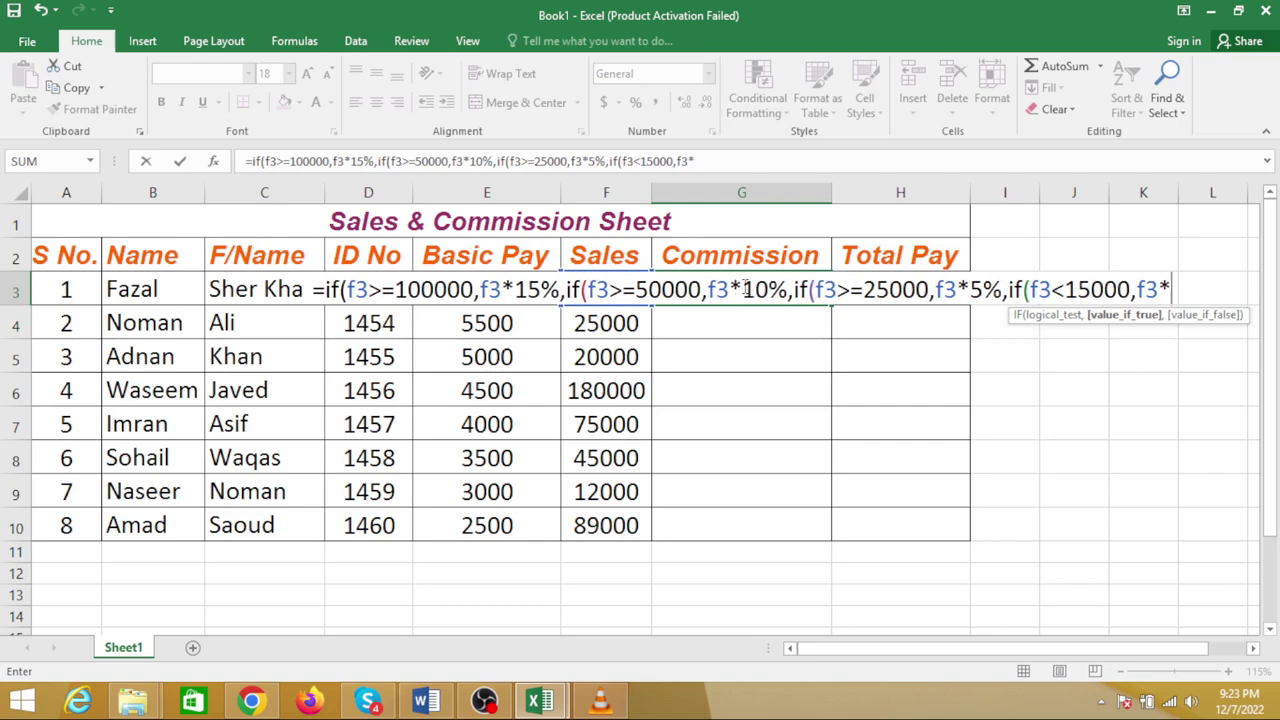
{"action": "type", "text": "0"}
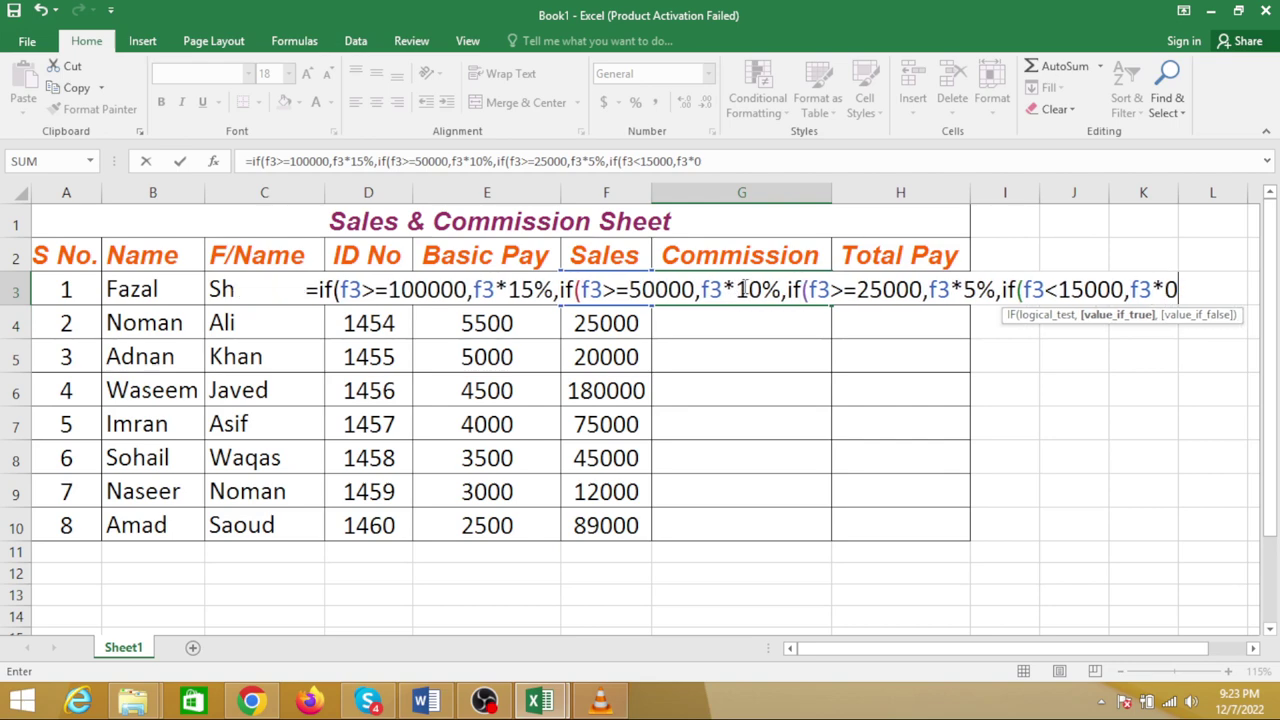
{"action": "type", "text": "%,"}
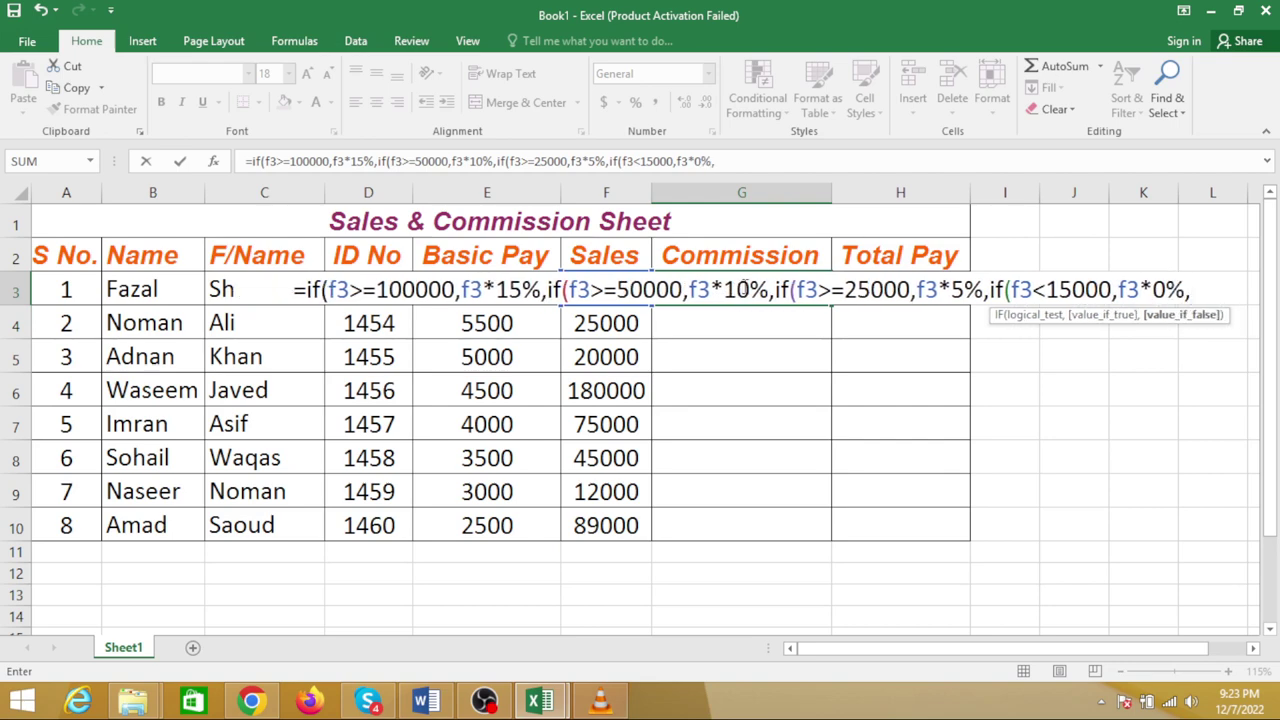
{"action": "type", "text": ")"}
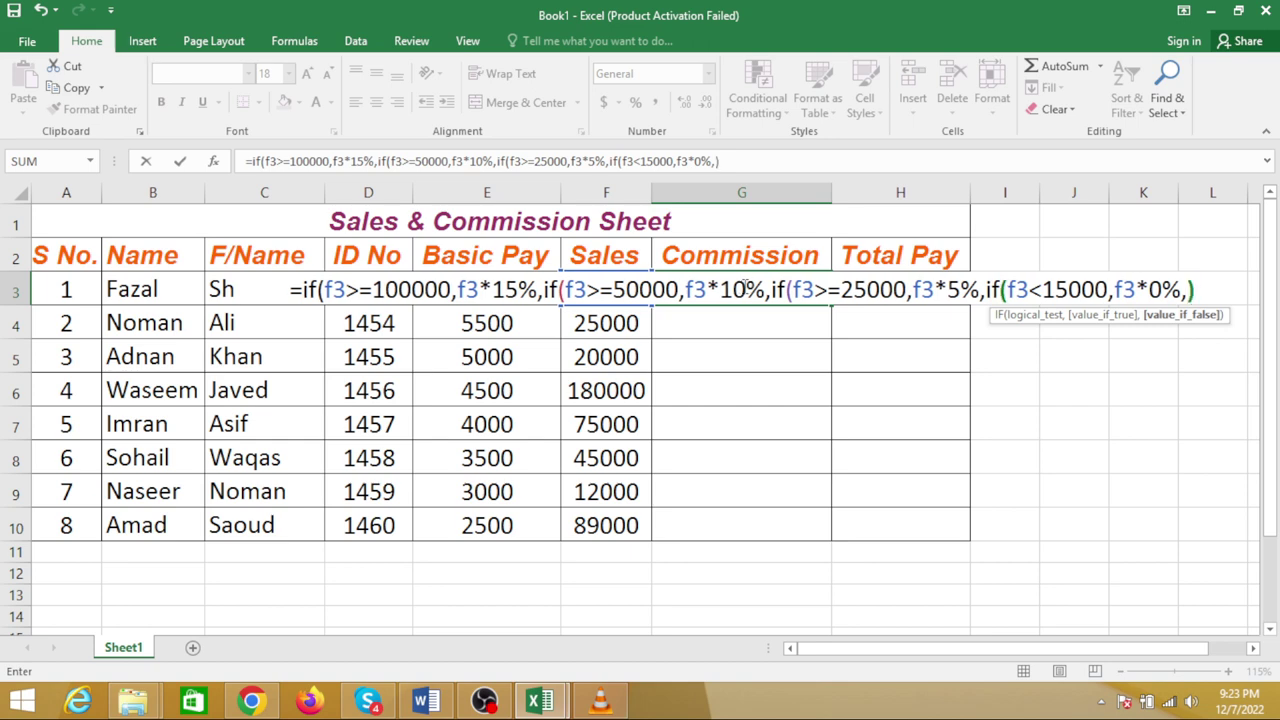
{"action": "type", "text": ")))"}
Commit G3's formula and check its 1500 result against Basic Pay 6000 and Sales 30000
{"action": "key", "text": "Return"}
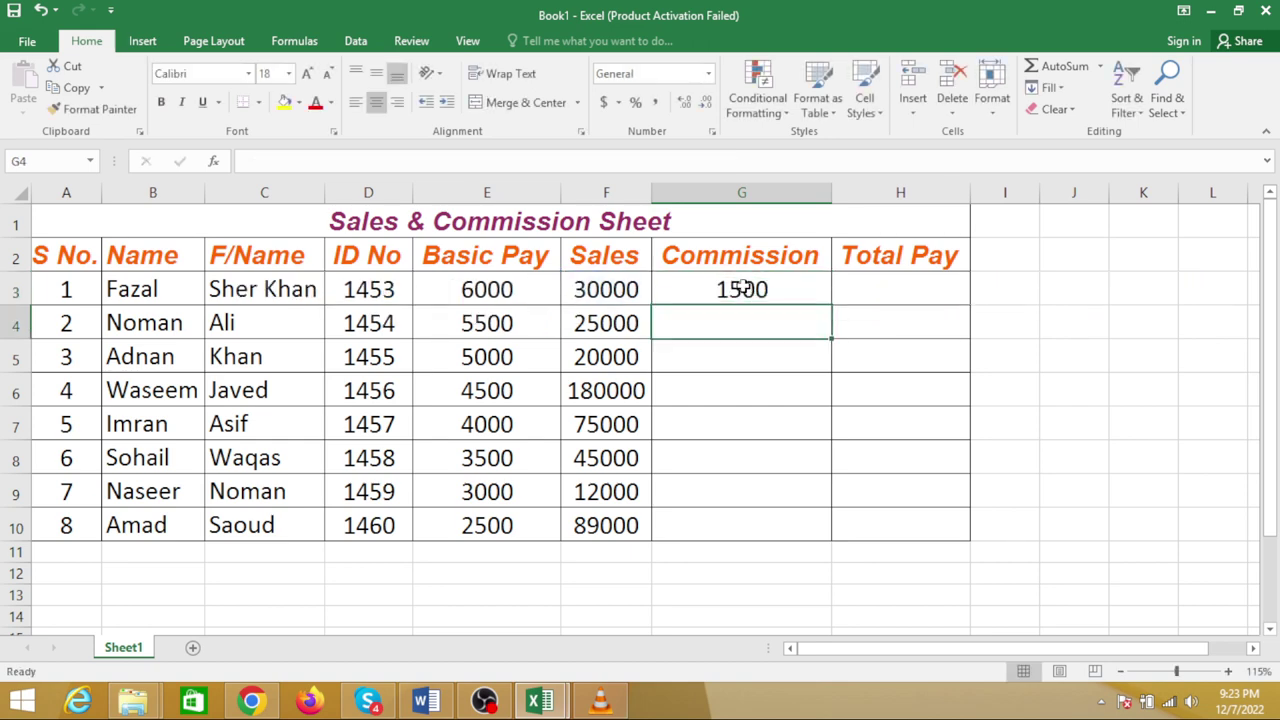
{"action": "left_click", "coordinate": [745, 287]}
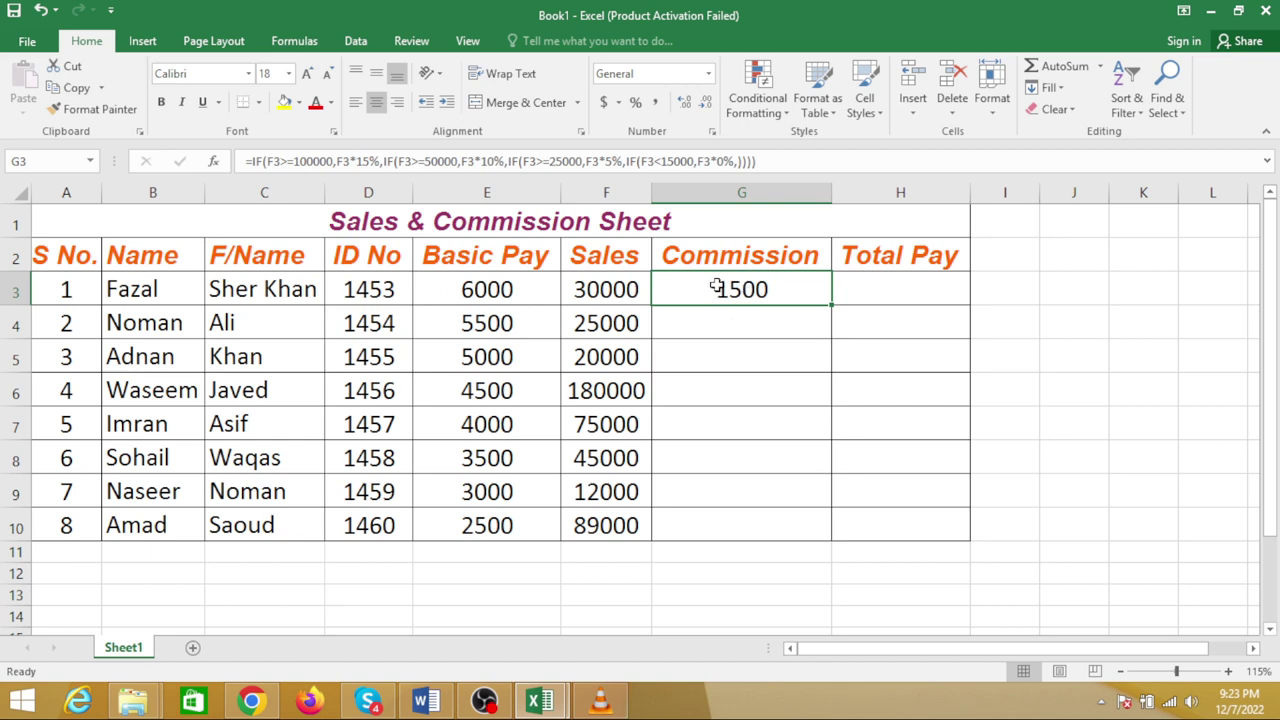
{"action": "left_click", "coordinate": [490, 289]}
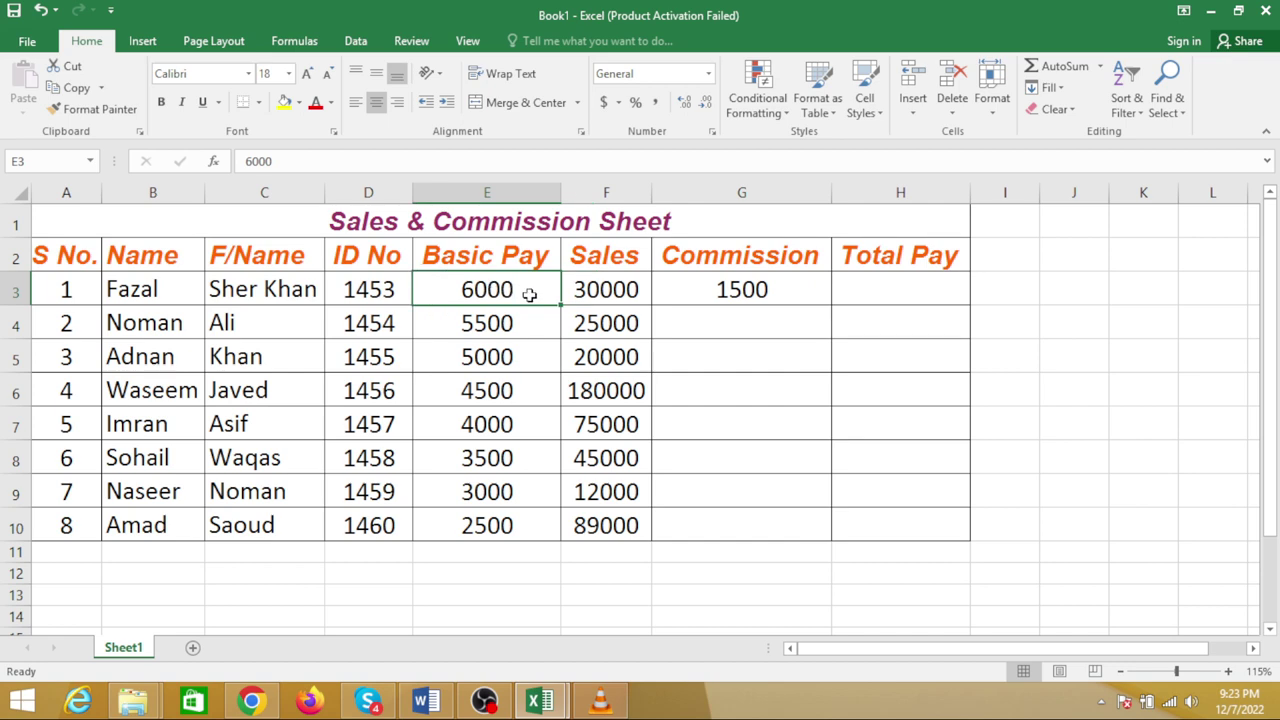
{"action": "left_click", "coordinate": [587, 292]}
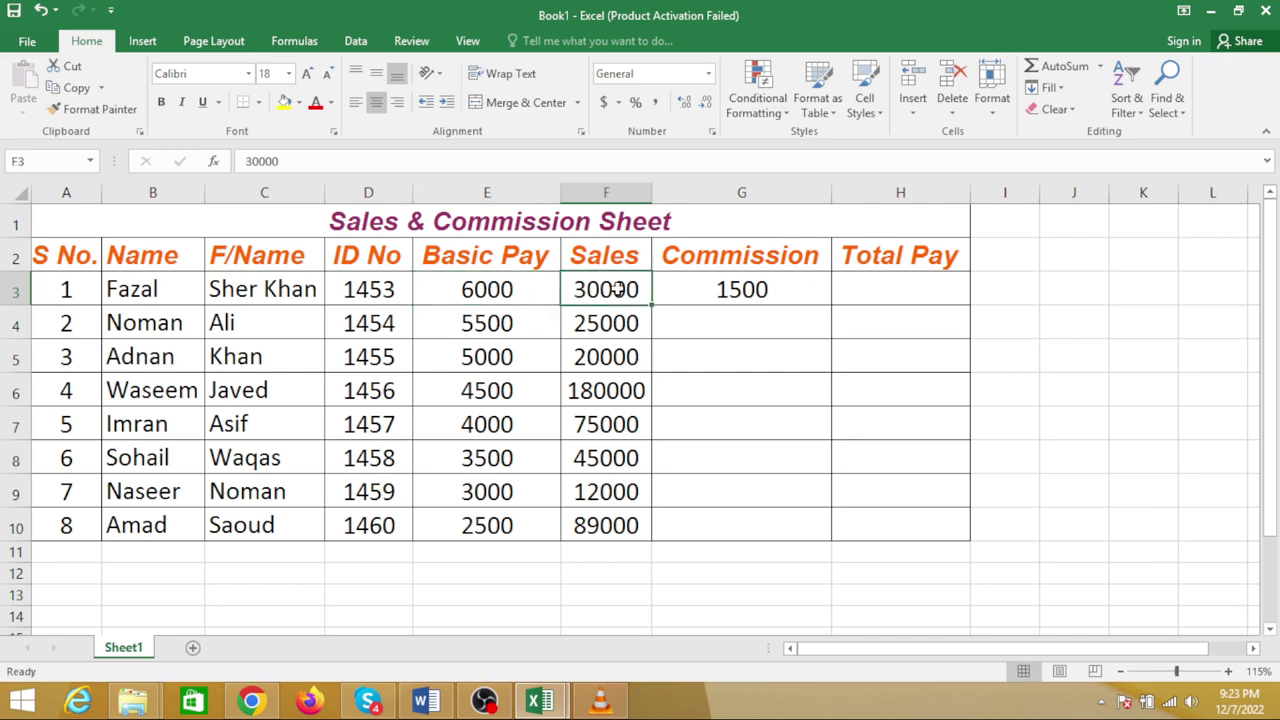
{"action": "left_click", "coordinate": [724, 289]}
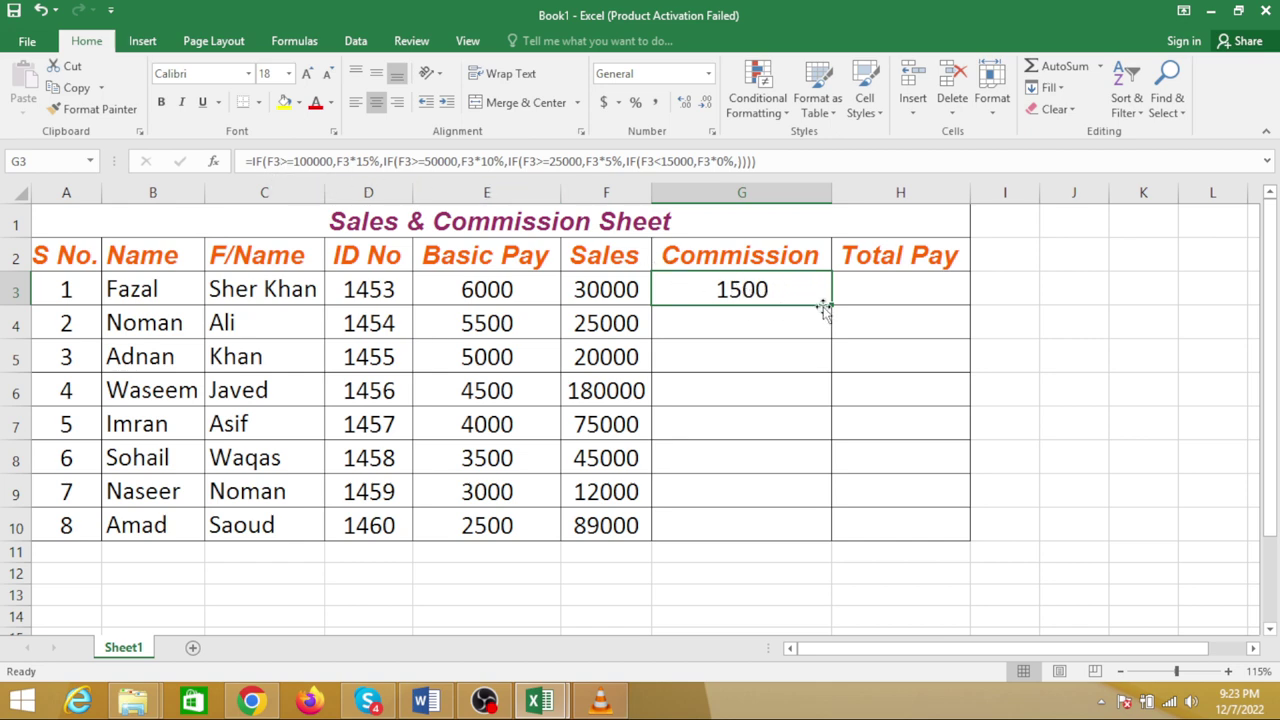
Fill the commission formula from G3 down through G10 with Ctrl+D
{"action": "left_click_drag", "start_coordinate": [823, 306], "coordinate": [800, 526]}
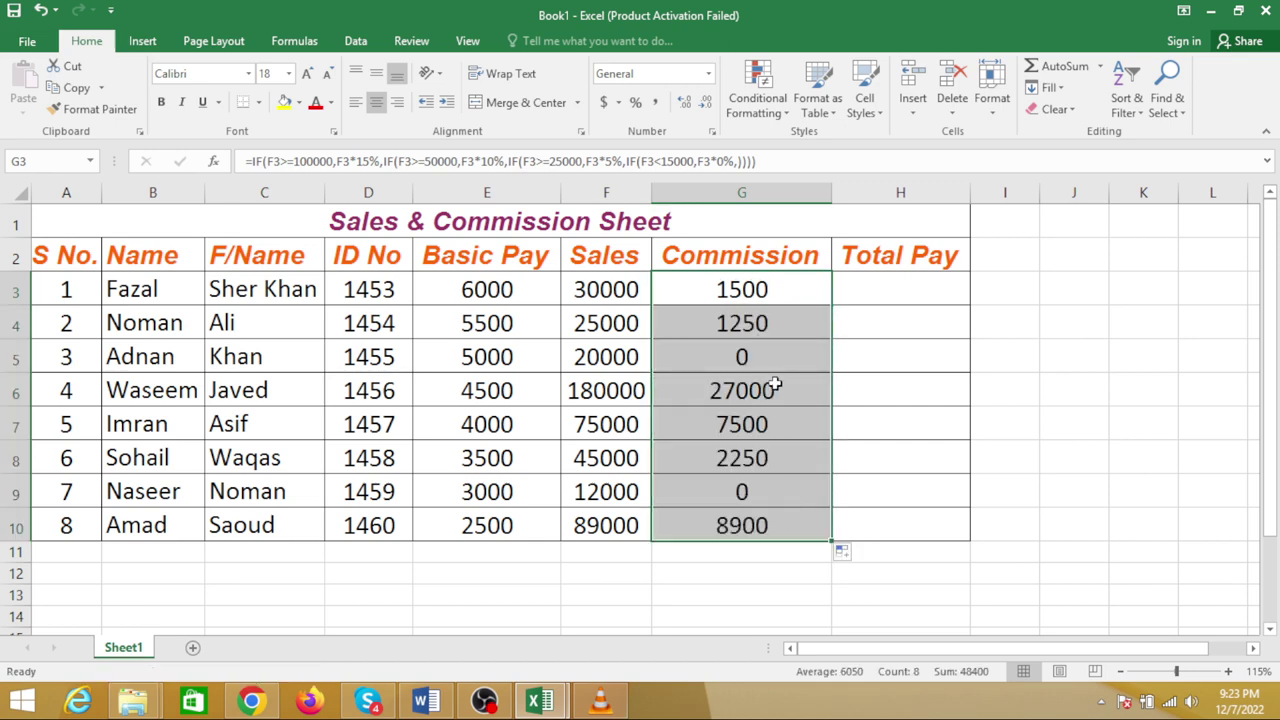
{"action": "key", "text": "ctrl+z"}
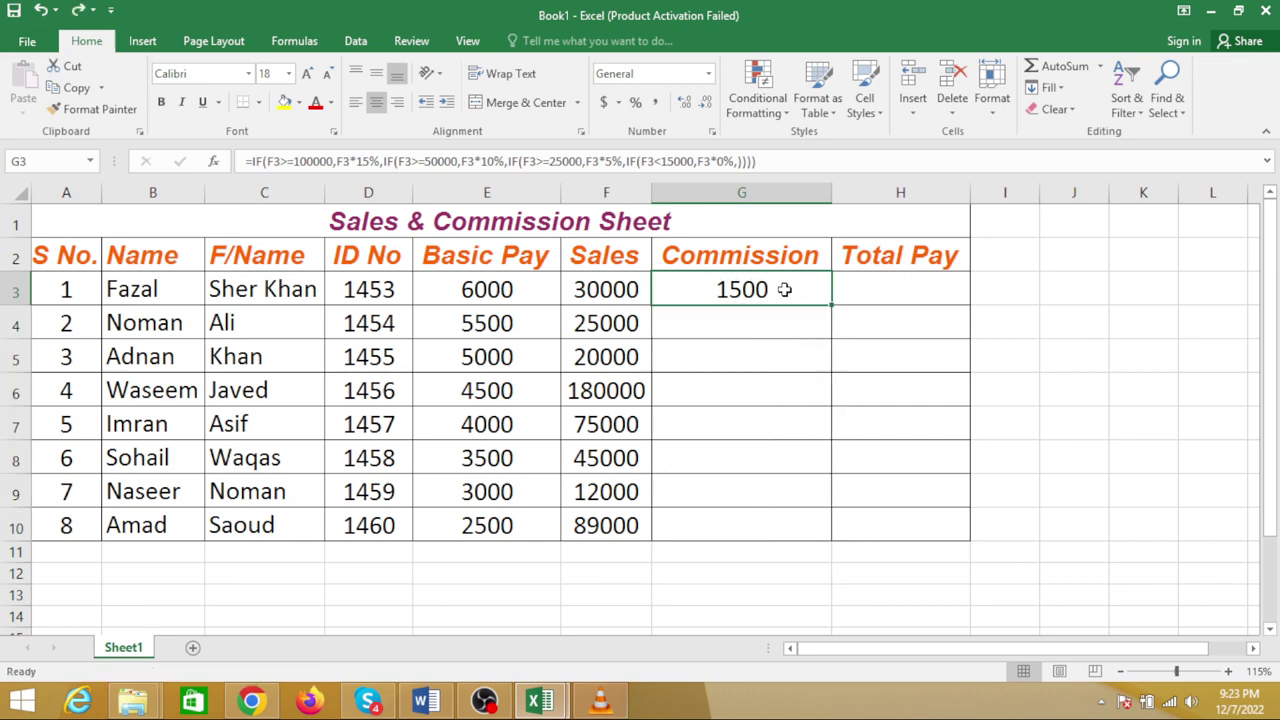
{"action": "key", "text": "shift+Down"}
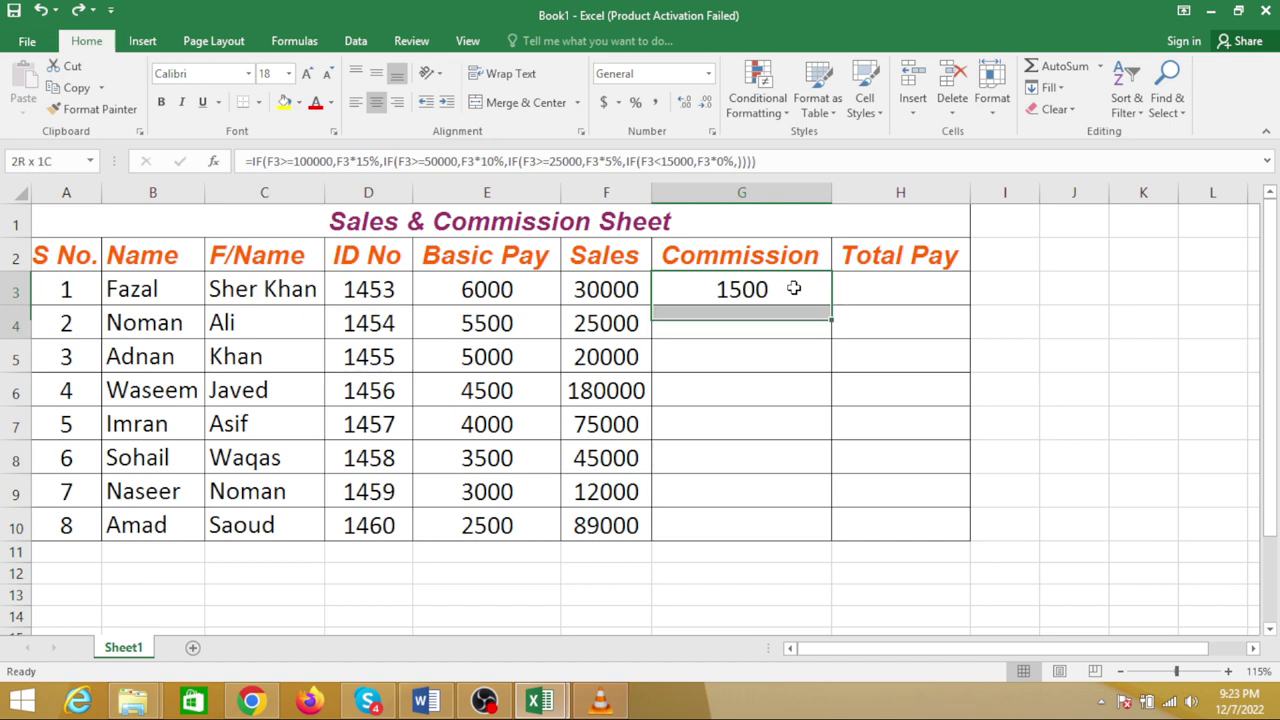
{"action": "key", "text": "shift+Down"}
{"action": "key", "text": "shift+Down"}
{"action": "key", "text": "shift+Down"}
{"action": "key", "text": "shift+Down"}
{"action": "key", "text": "shift+Up"}
{"action": "key", "text": "shift+Up"}
{"action": "key", "text": "shift+Up"}
{"action": "key", "text": "shift+Up"}
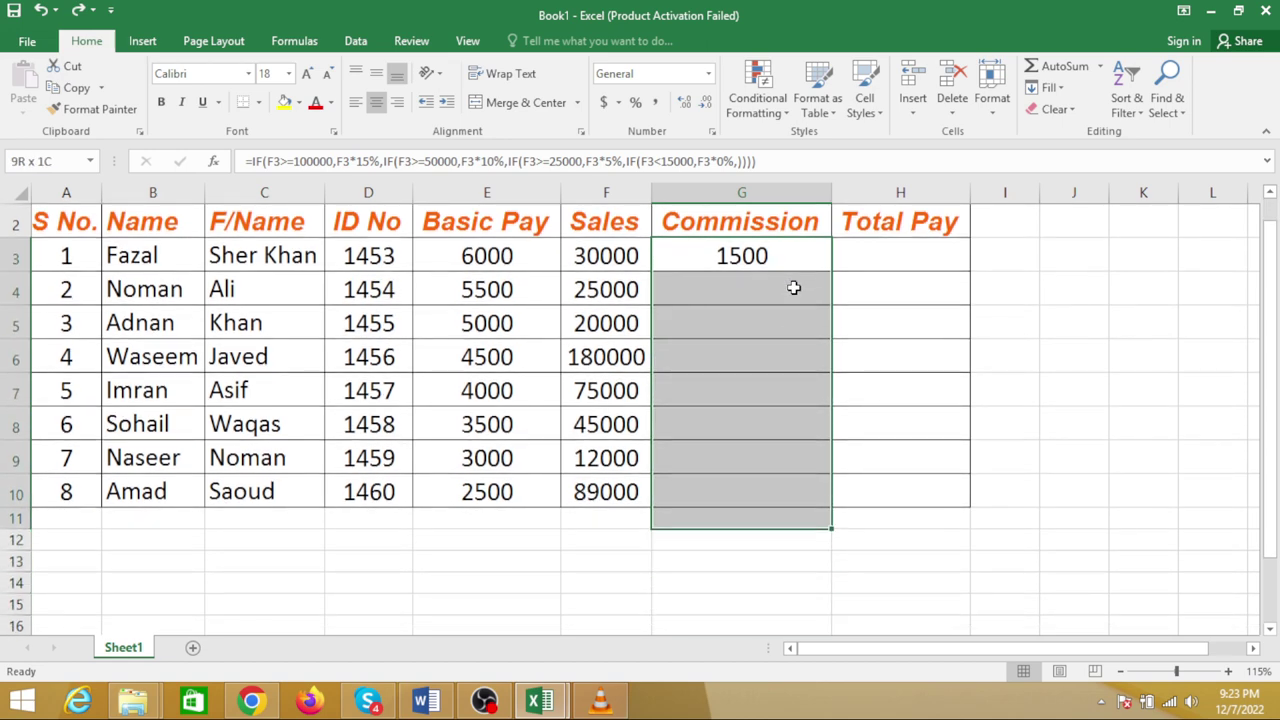
{"action": "key", "text": "shift+Up"}
{"action": "key", "text": "ctrl+d"}
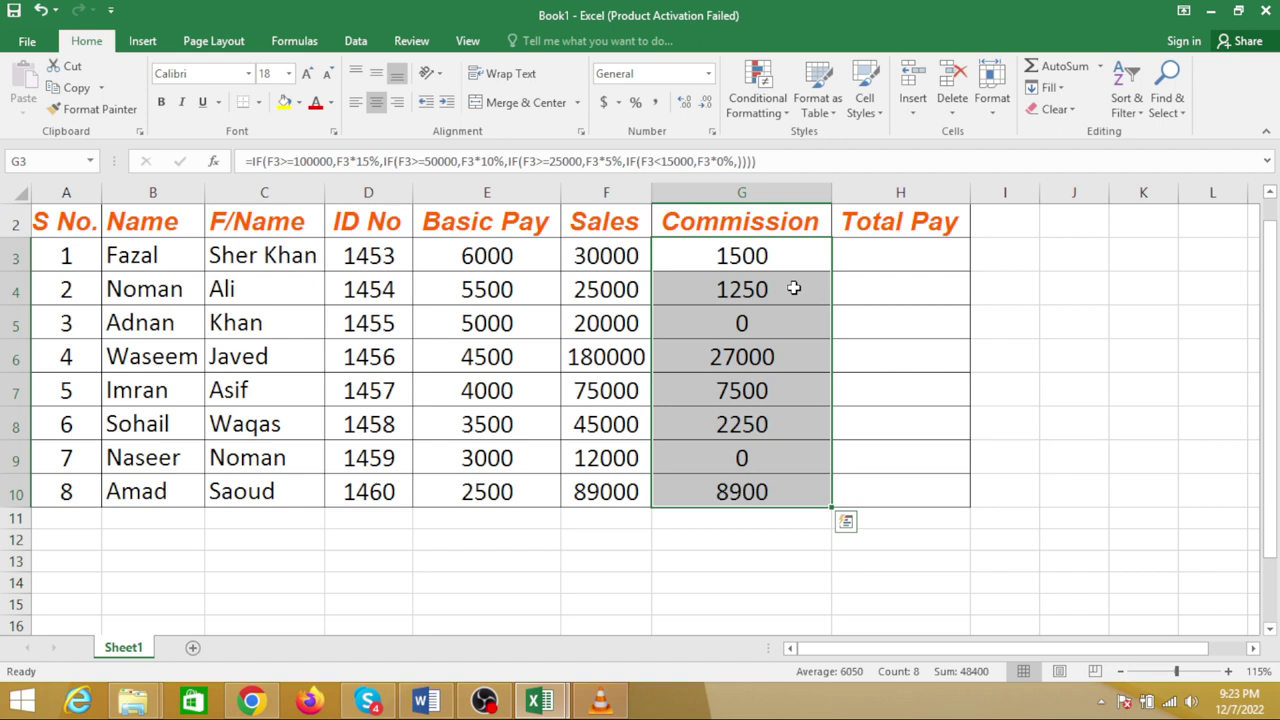
Compare the first row's Sales, Basic Pay and commission values
{"action": "left_click", "coordinate": [780, 322]}
{"action": "left_click", "coordinate": [750, 252]}
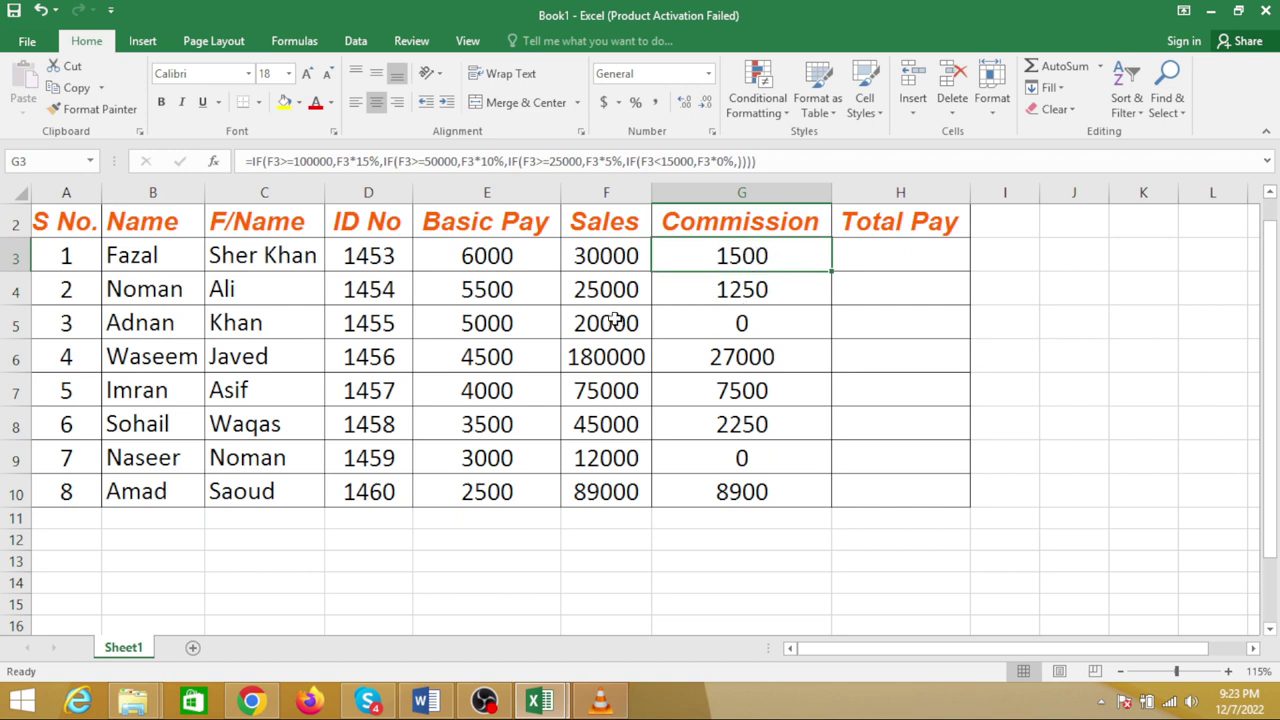
{"action": "left_click", "coordinate": [600, 258]}
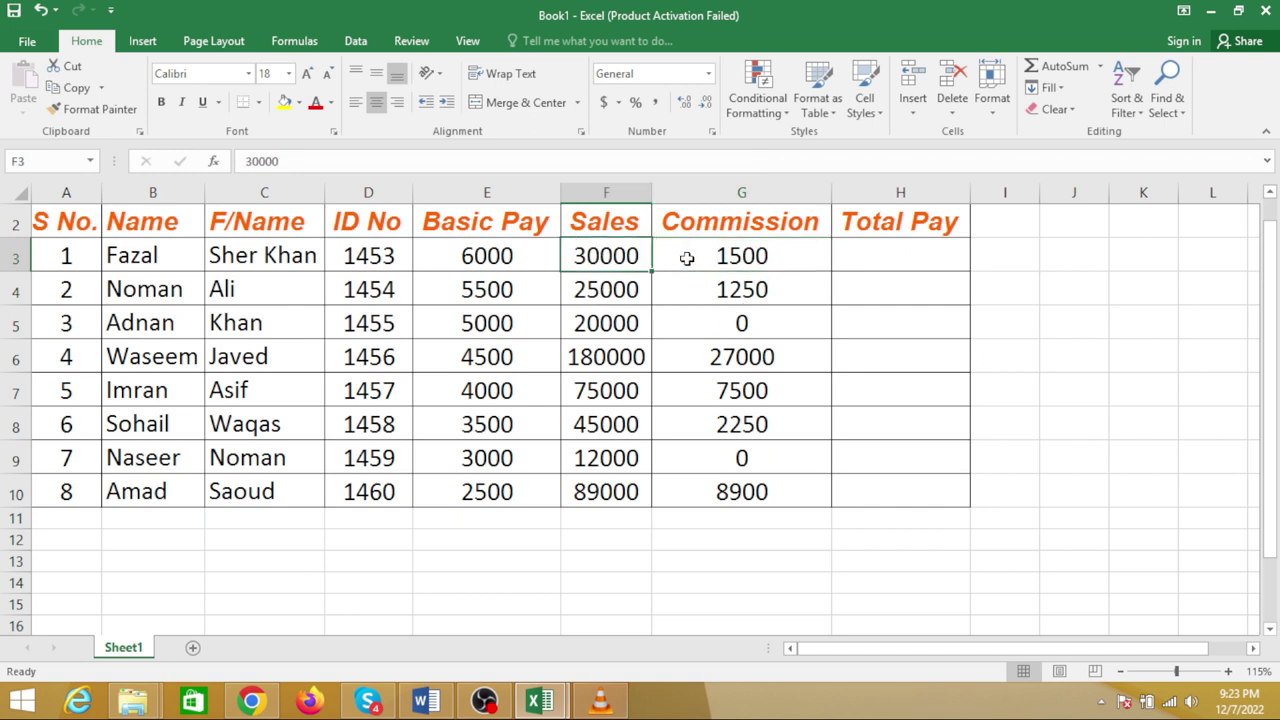
{"action": "left_click", "coordinate": [711, 256]}
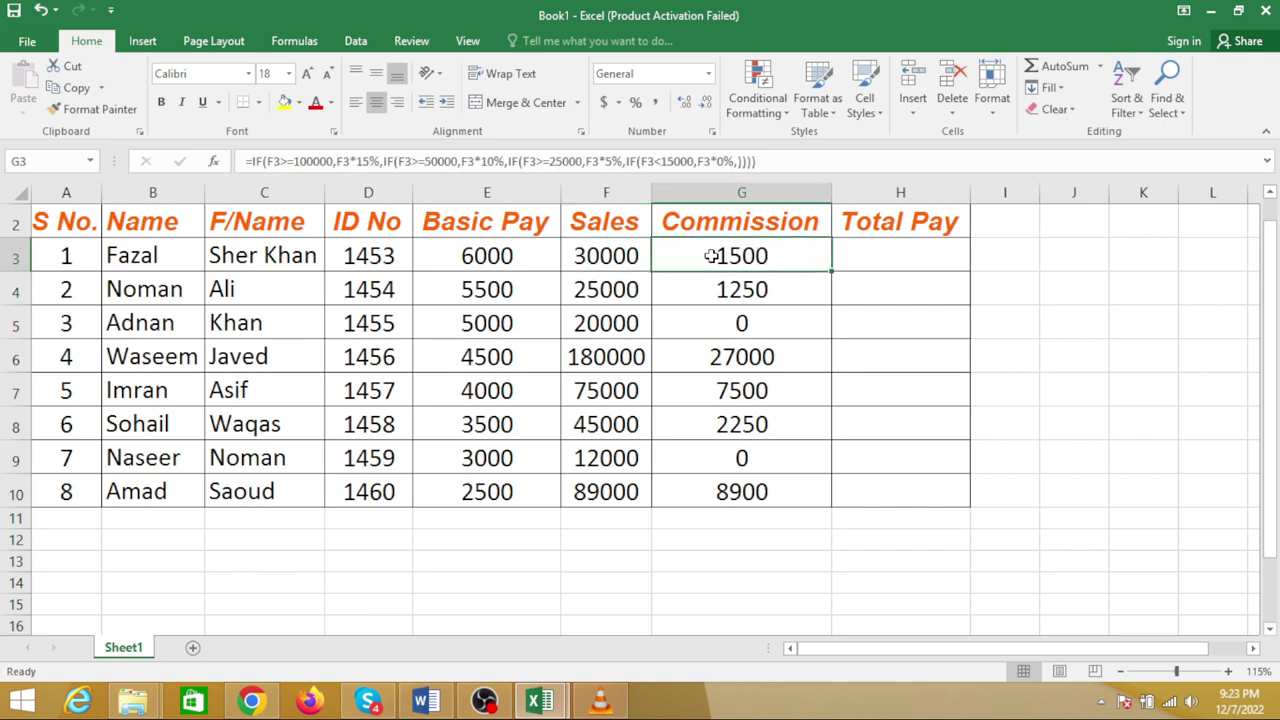
{"action": "left_click", "coordinate": [882, 263]}
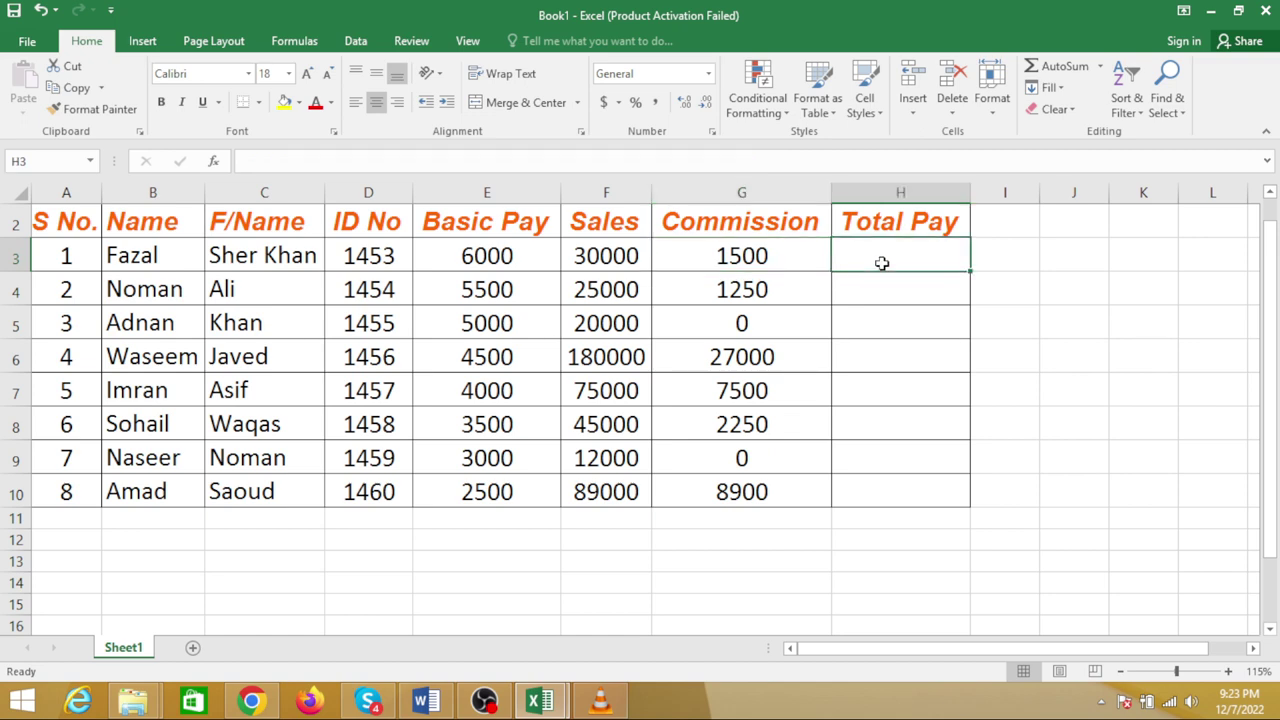
{"action": "scroll", "coordinate": [784, 304], "scroll_direction": "up", "scroll_amount": 1}
{"action": "left_click", "coordinate": [465, 300]}
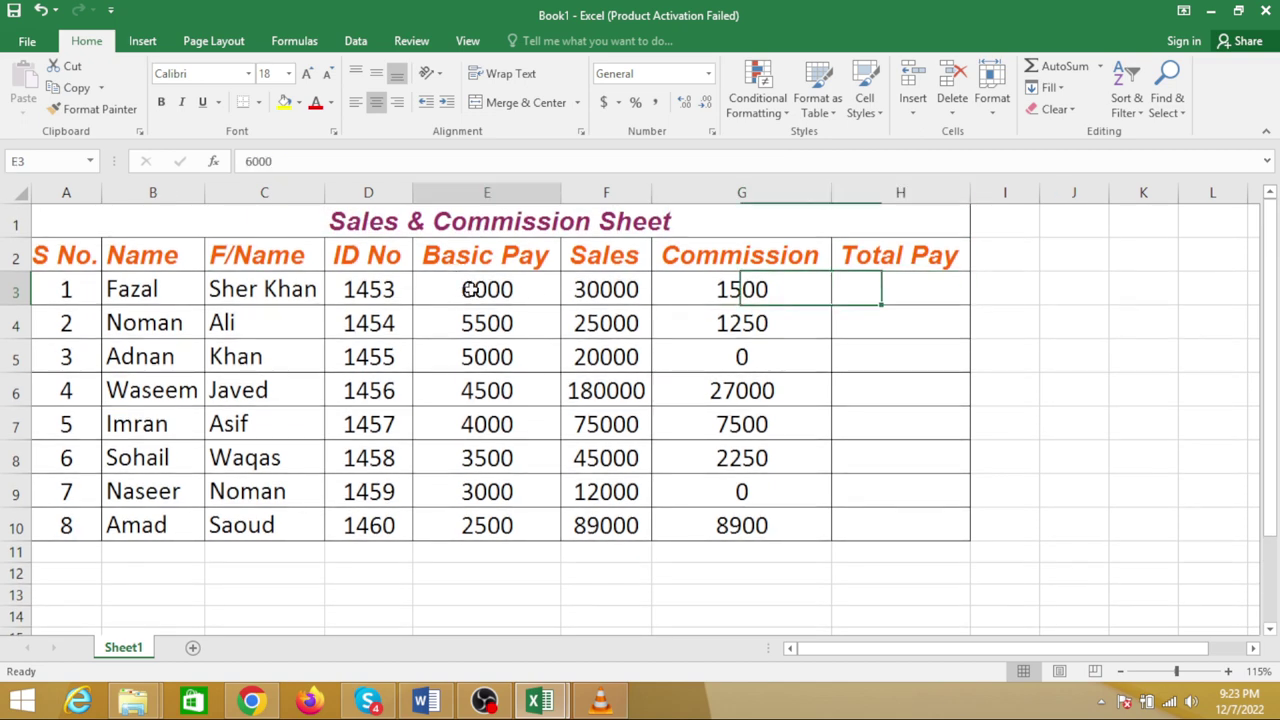
{"action": "left_click", "coordinate": [737, 288]}
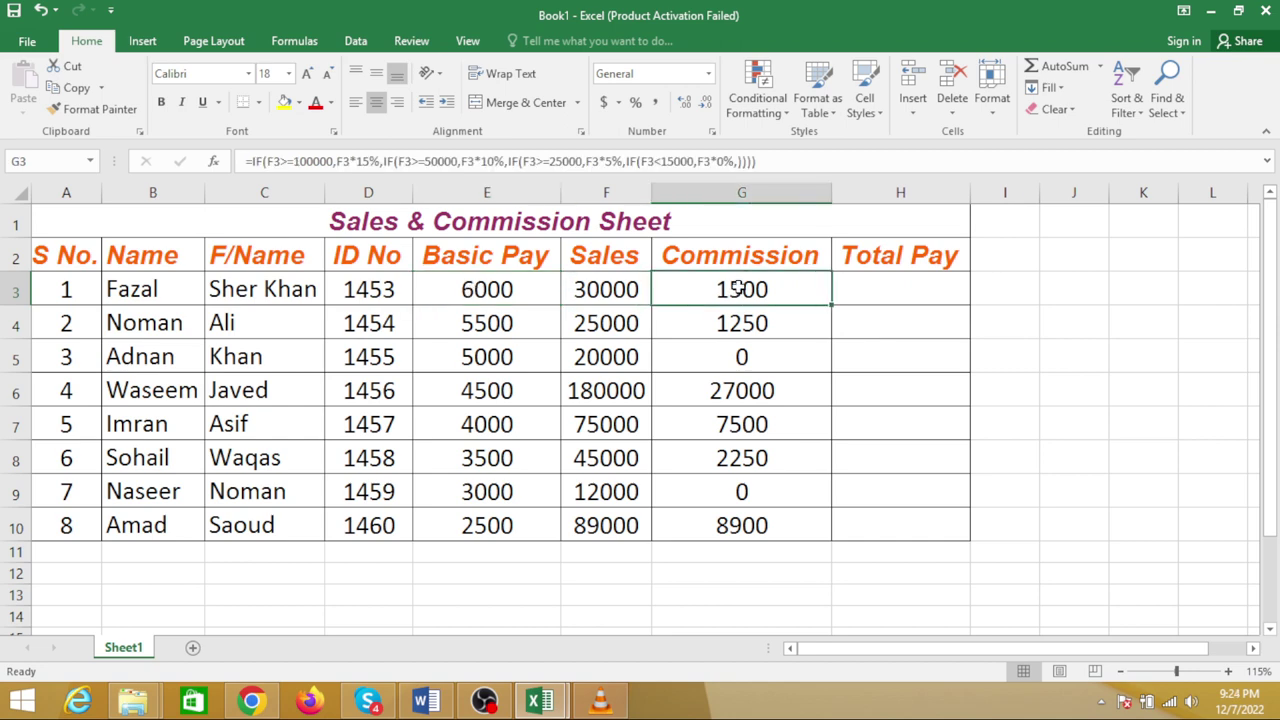
{"action": "left_click", "coordinate": [521, 289]}
{"action": "left_click", "coordinate": [716, 292]}
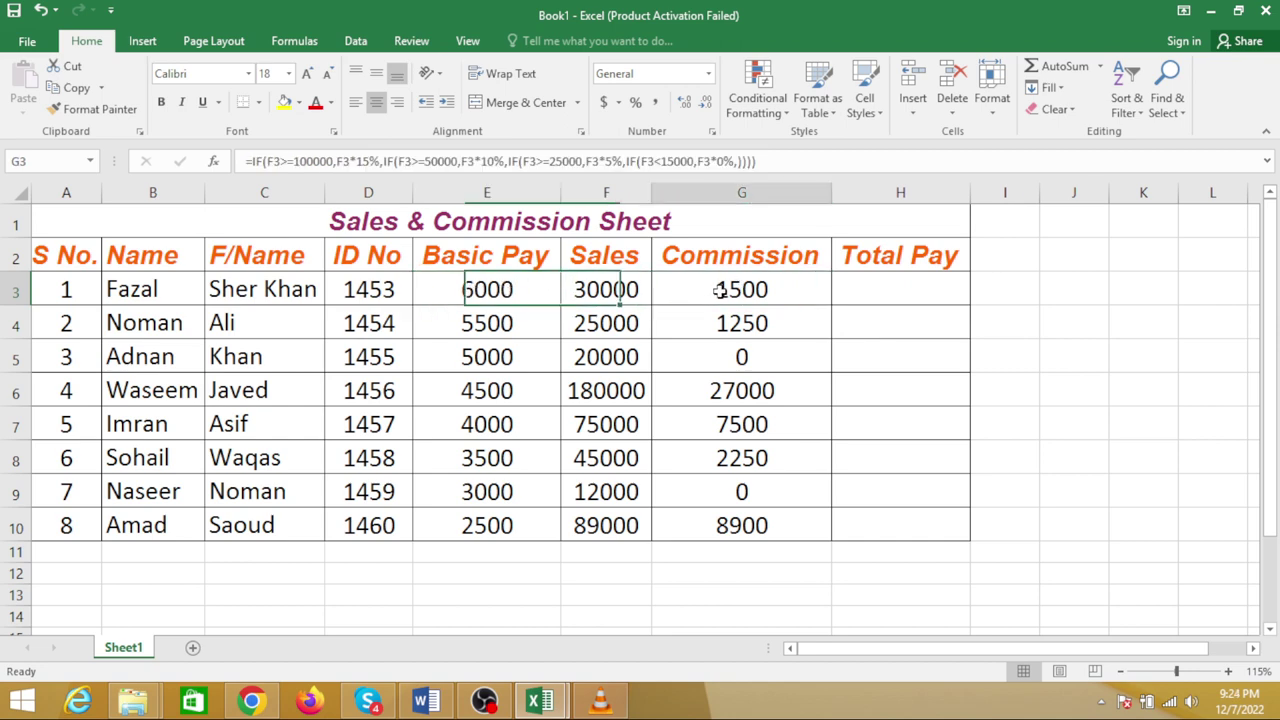
{"action": "left_click", "coordinate": [500, 289]}
{"action": "left_click", "coordinate": [720, 289]}
{"action": "left_click", "coordinate": [873, 287]}
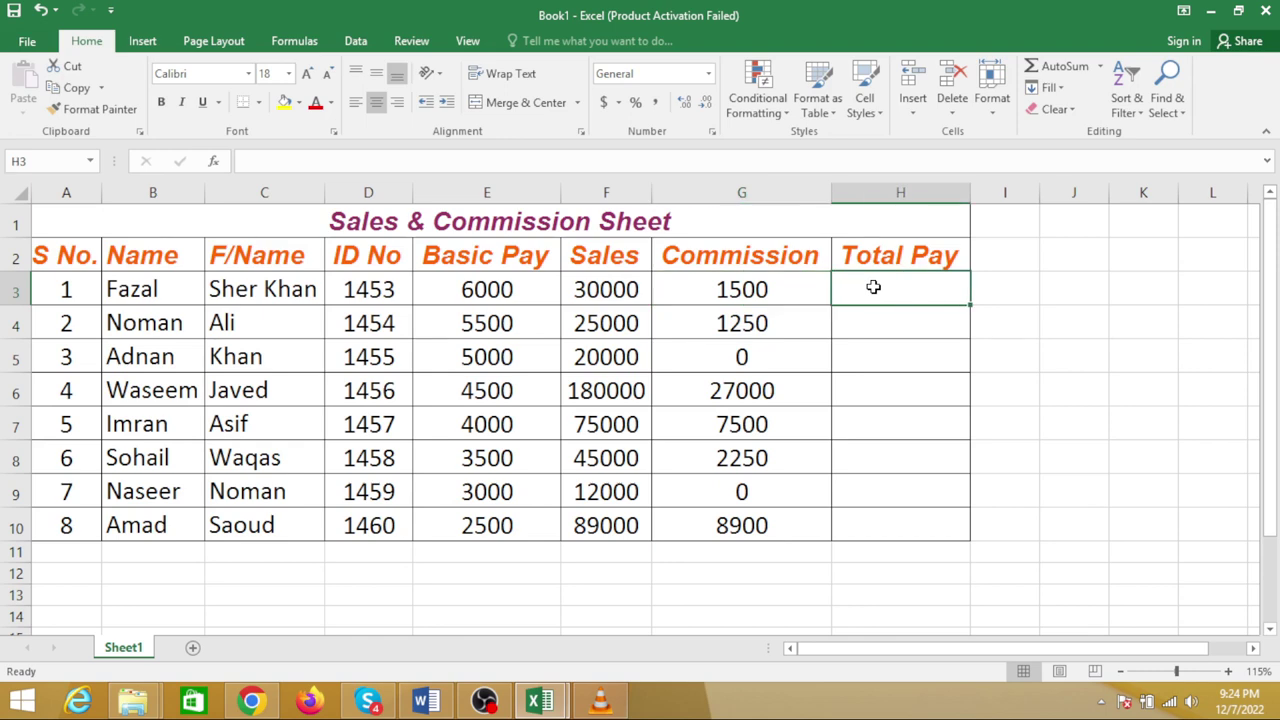
Enter =E3+G3 in H3 and fill it down to H10, giving totals from 7500 to 11400
{"action": "type", "text": "="}
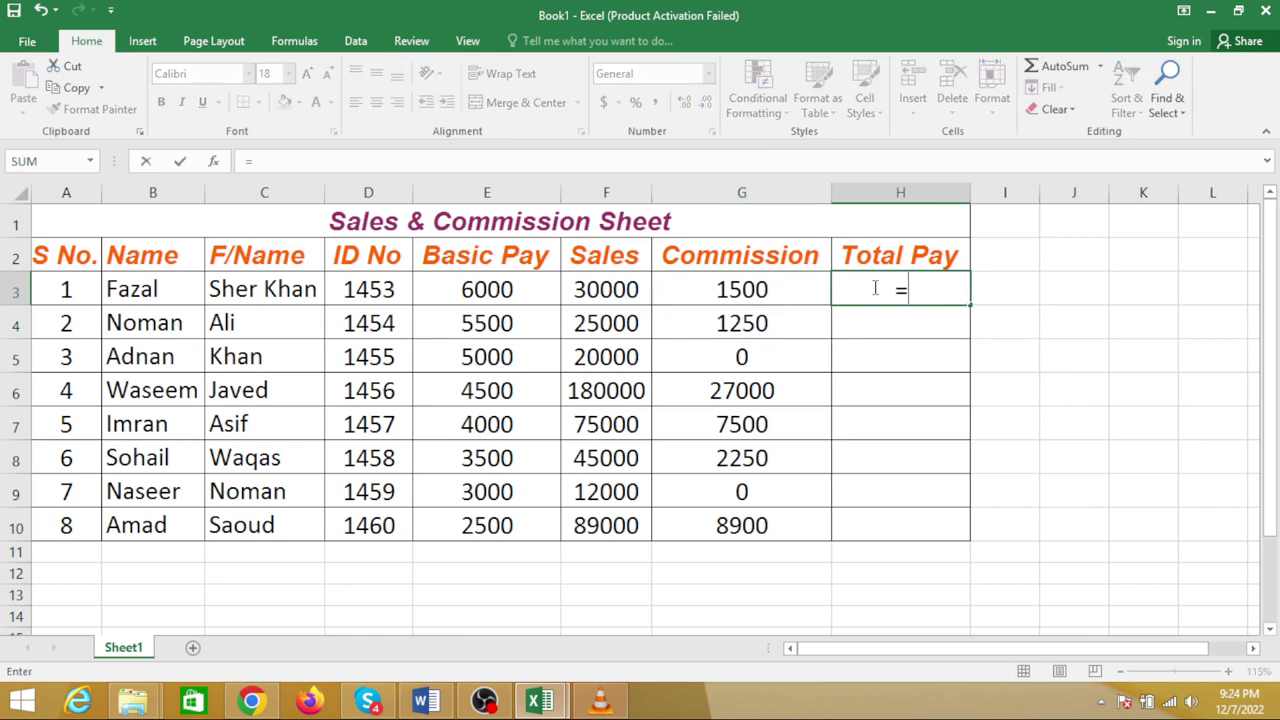
{"action": "type", "text": "e3"}
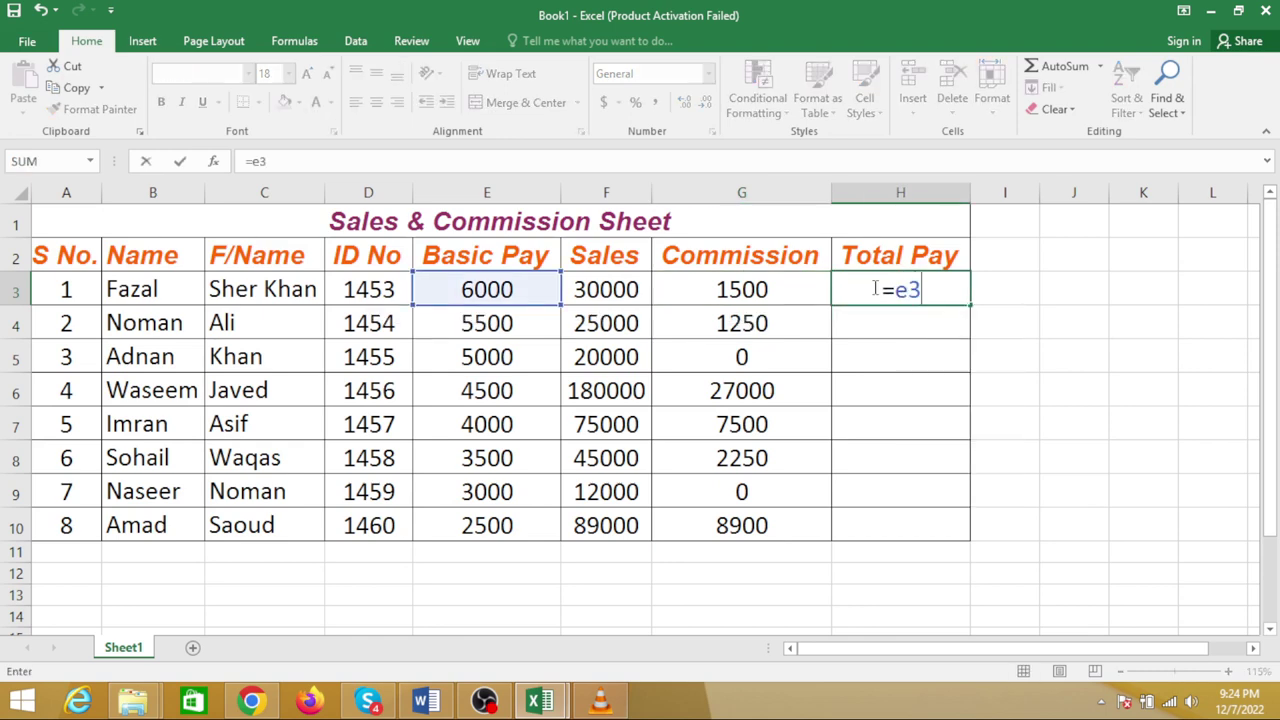
{"action": "type", "text": "+g"}
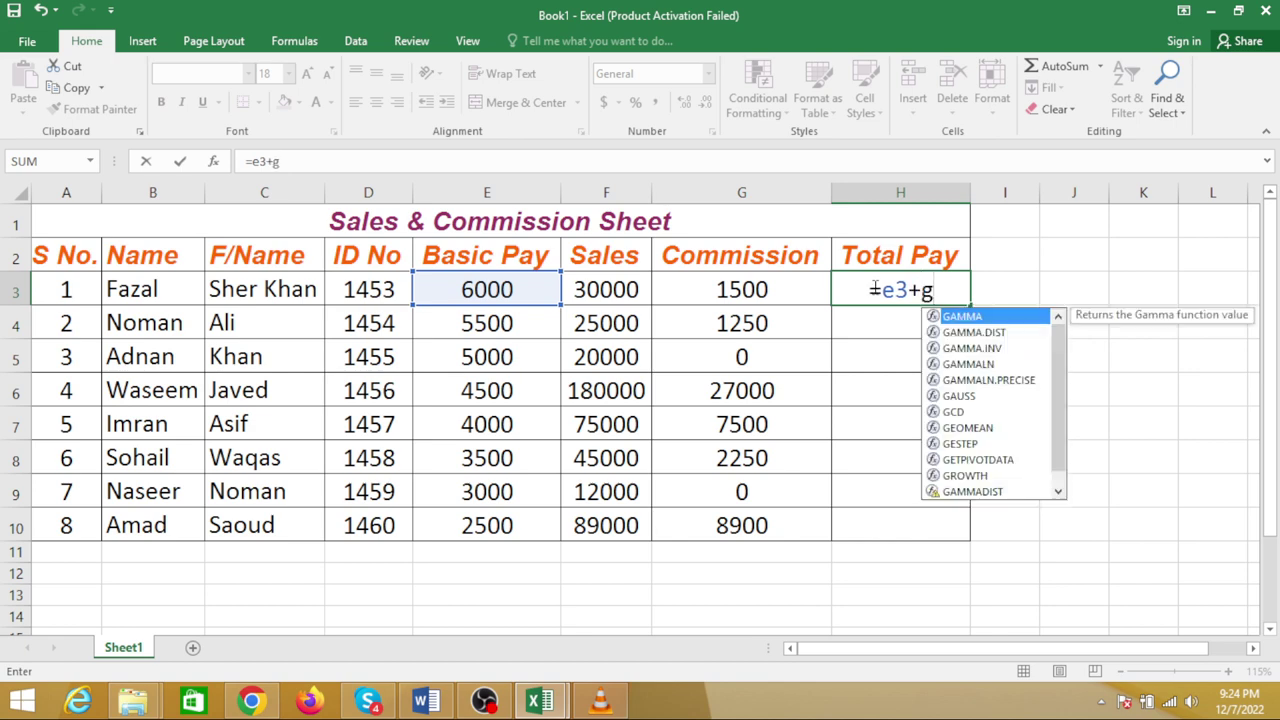
{"action": "type", "text": "3"}
{"action": "key", "text": "Return"}
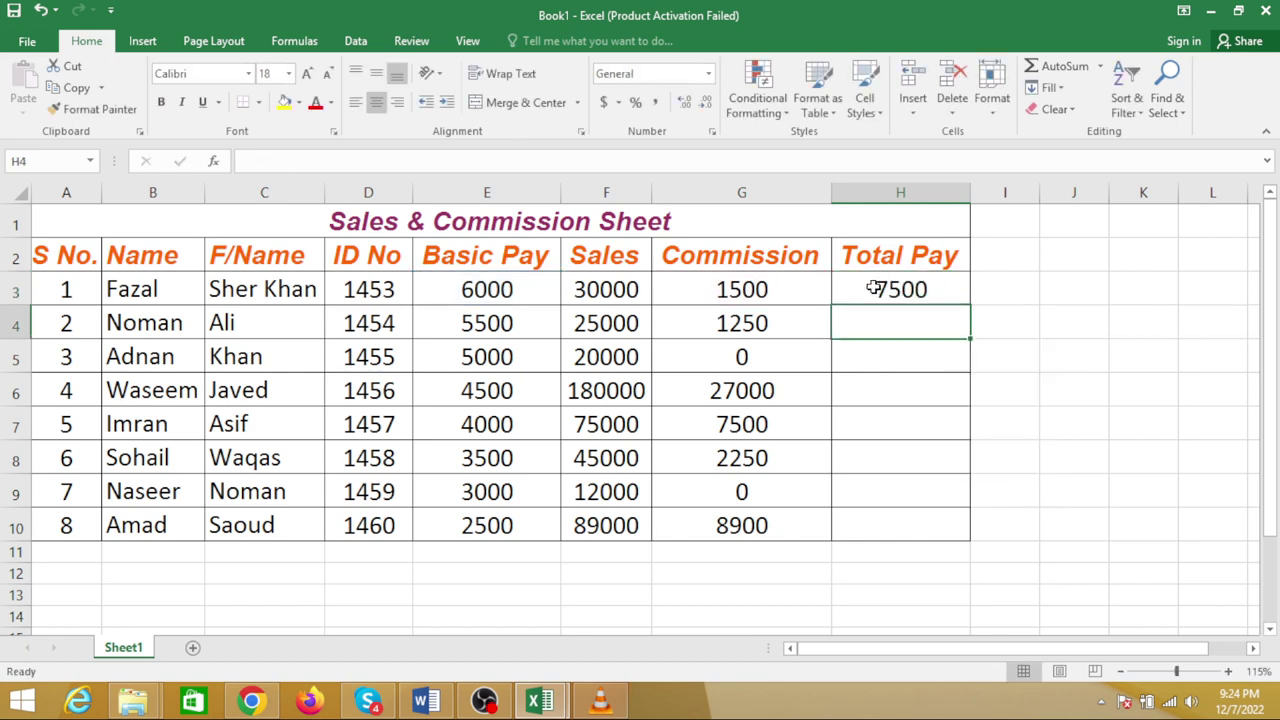
{"action": "left_click", "coordinate": [503, 289]}
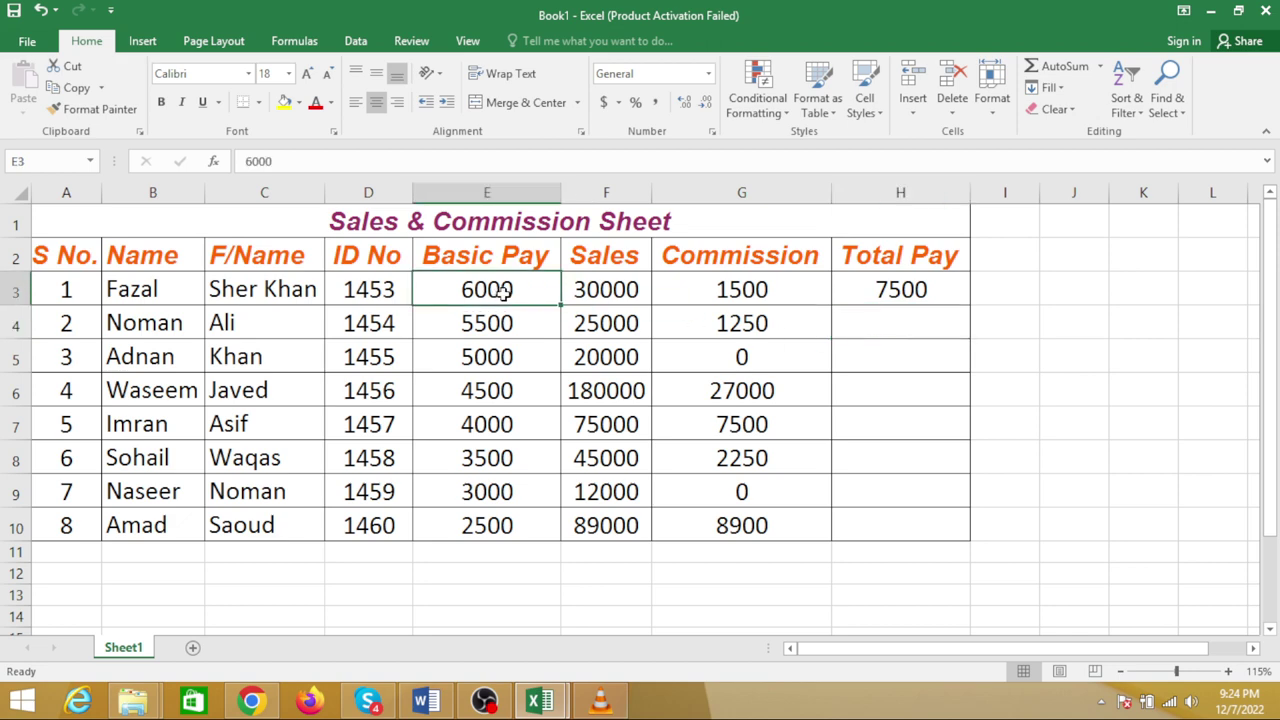
{"action": "left_click", "coordinate": [723, 290]}
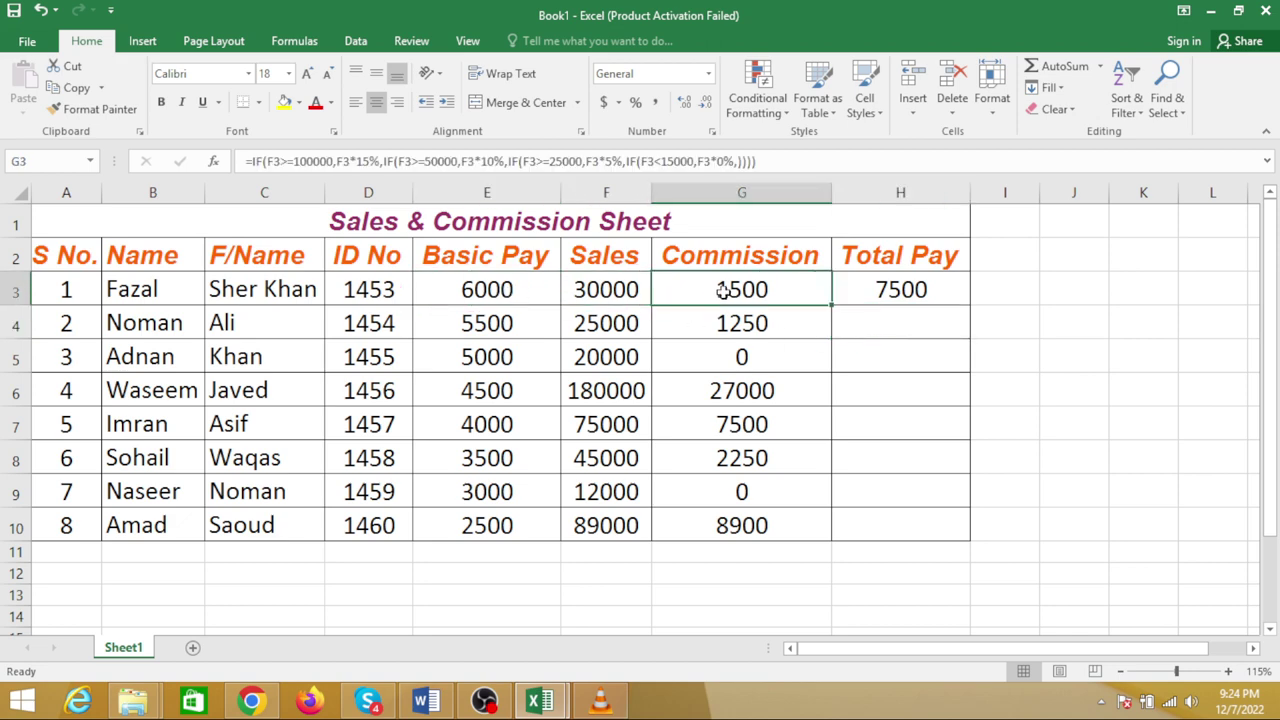
{"action": "left_click", "coordinate": [895, 292]}
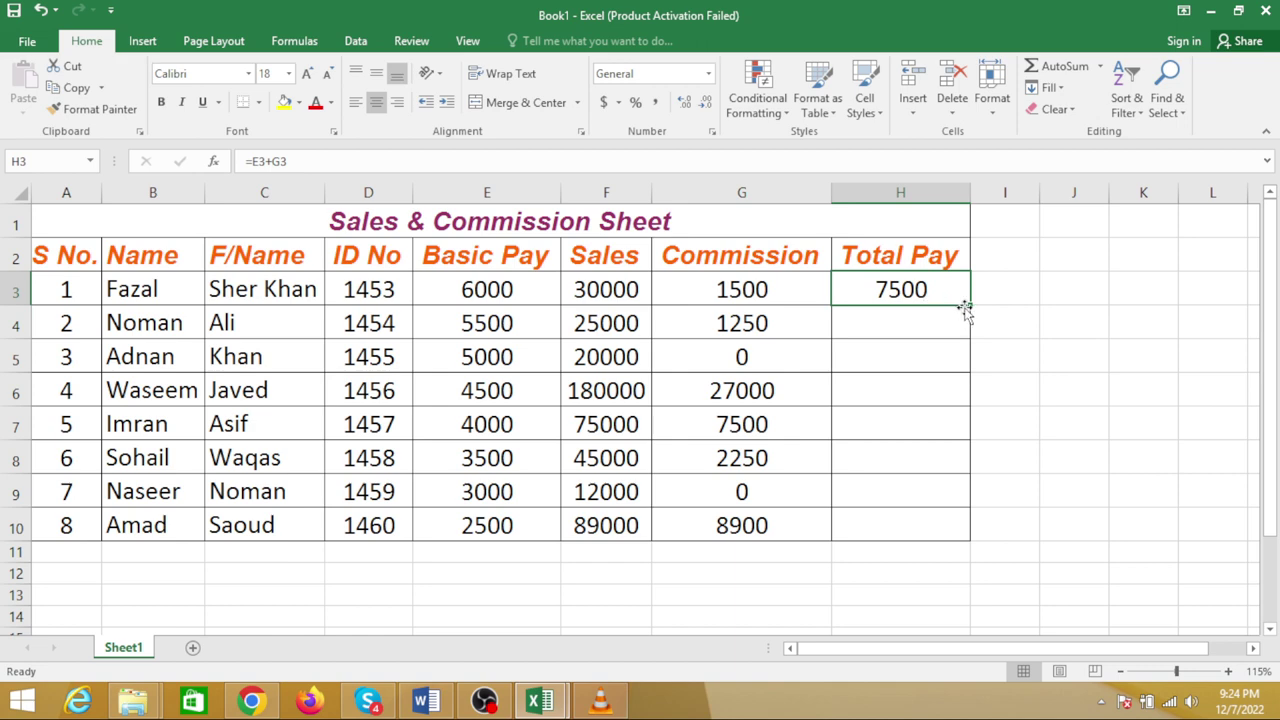
{"action": "left_click_drag", "start_coordinate": [969, 308], "coordinate": [951, 530]}
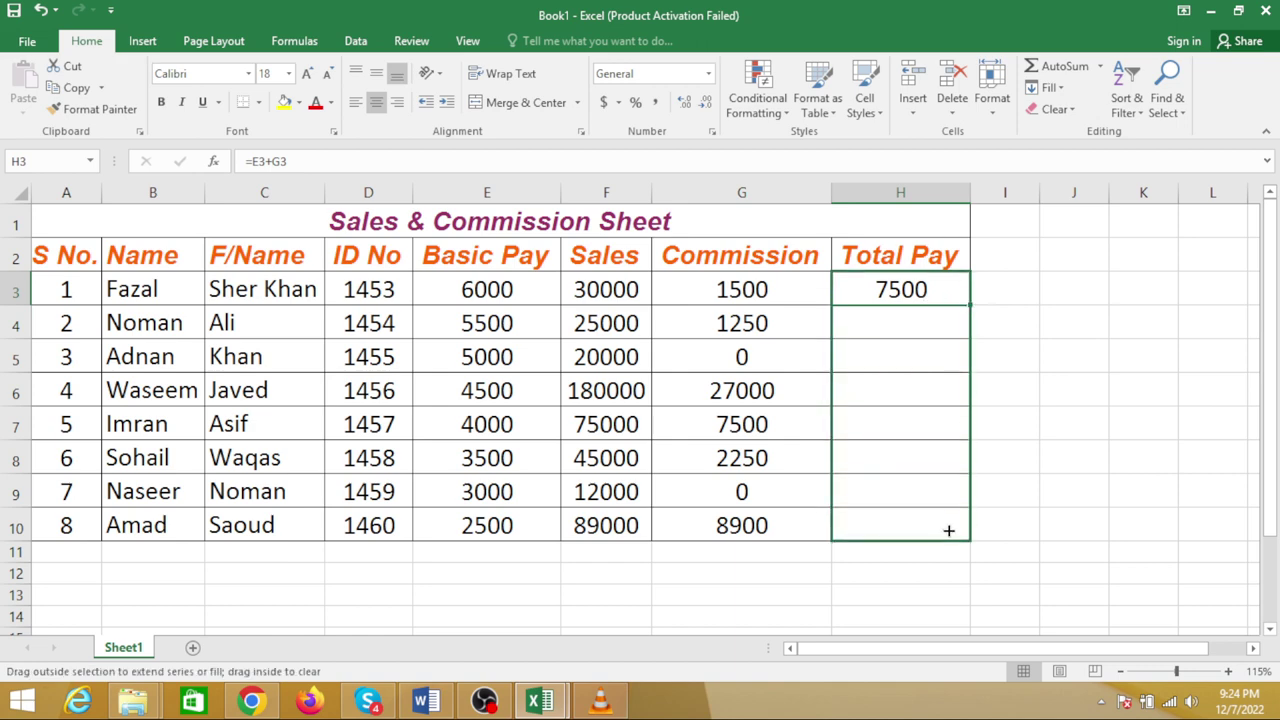
{"action": "left_click", "coordinate": [883, 326]}
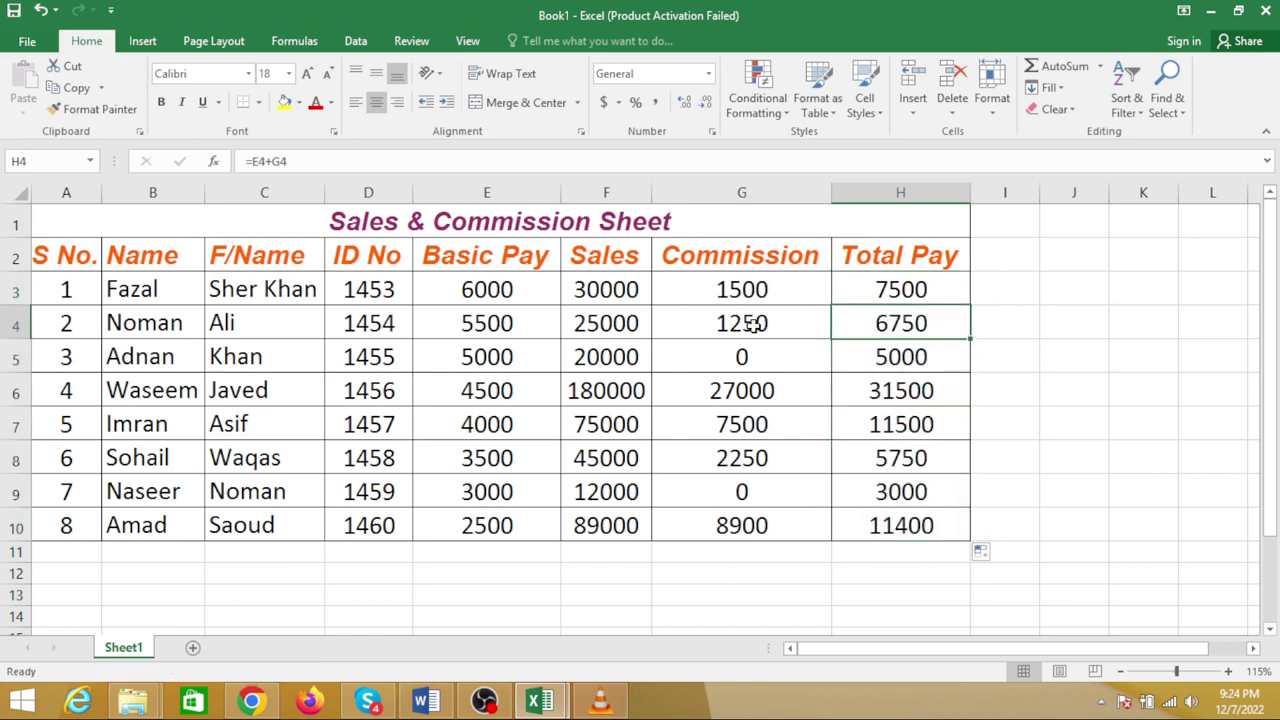
{"action": "left_click", "coordinate": [480, 326]}
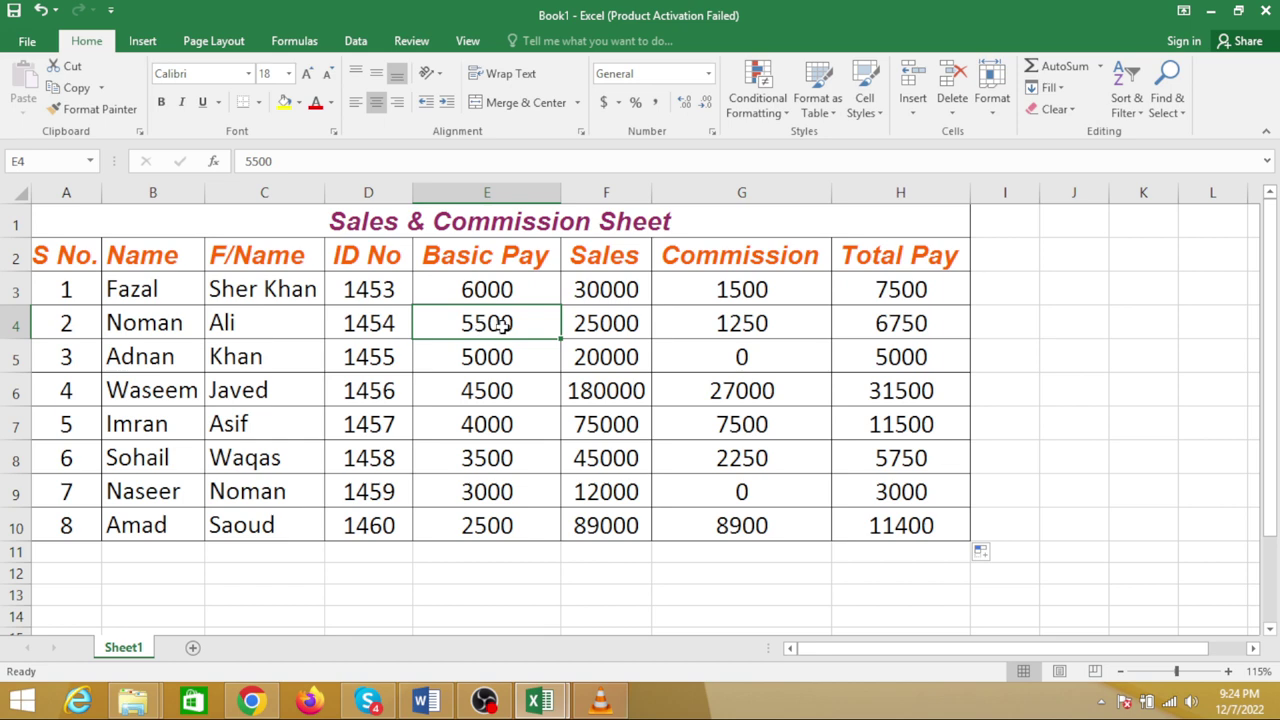
{"action": "left_click", "coordinate": [720, 328]}
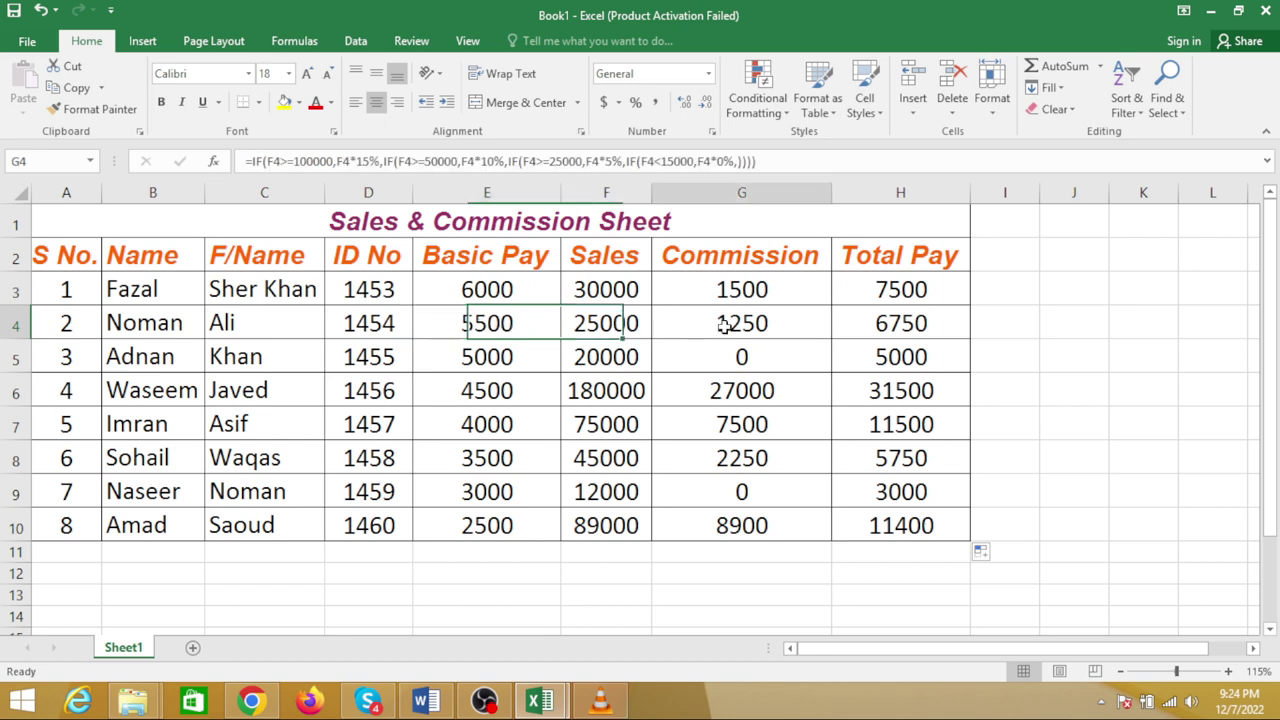
{"action": "left_click", "coordinate": [508, 360]}
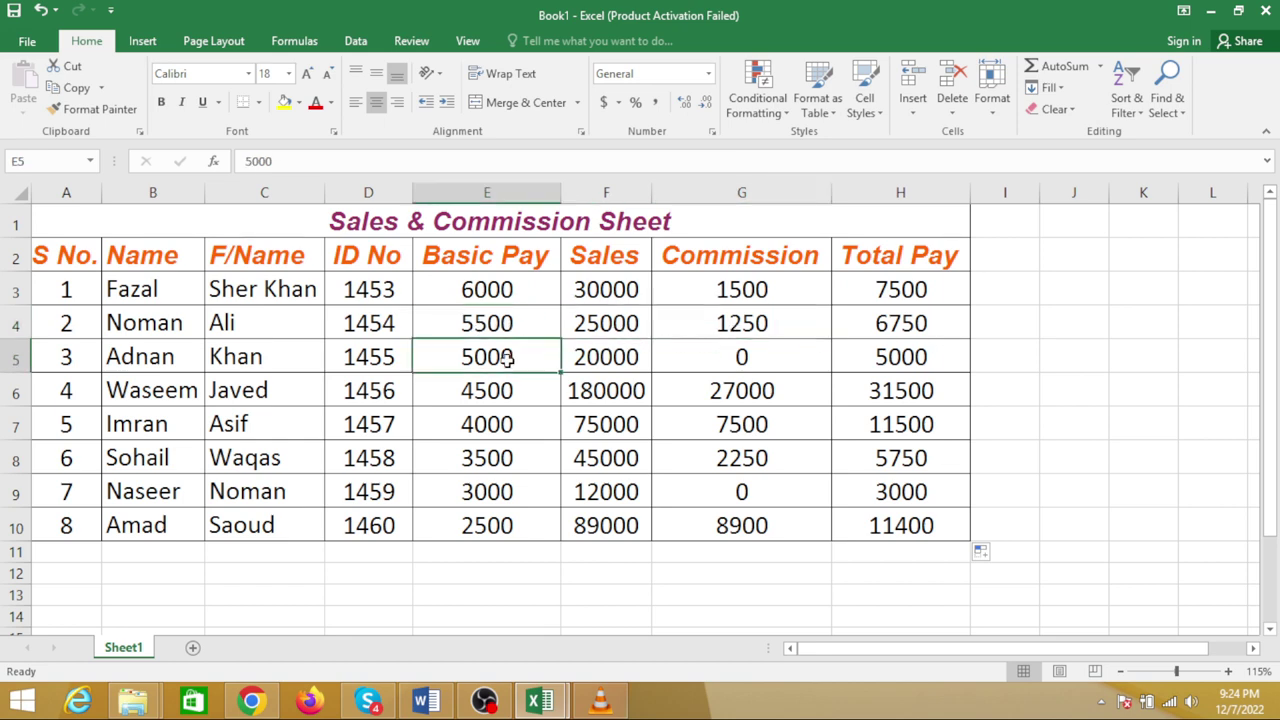
{"action": "left_click", "coordinate": [750, 360]}
{"action": "left_click", "coordinate": [611, 357]}
{"action": "left_click", "coordinate": [748, 357]}
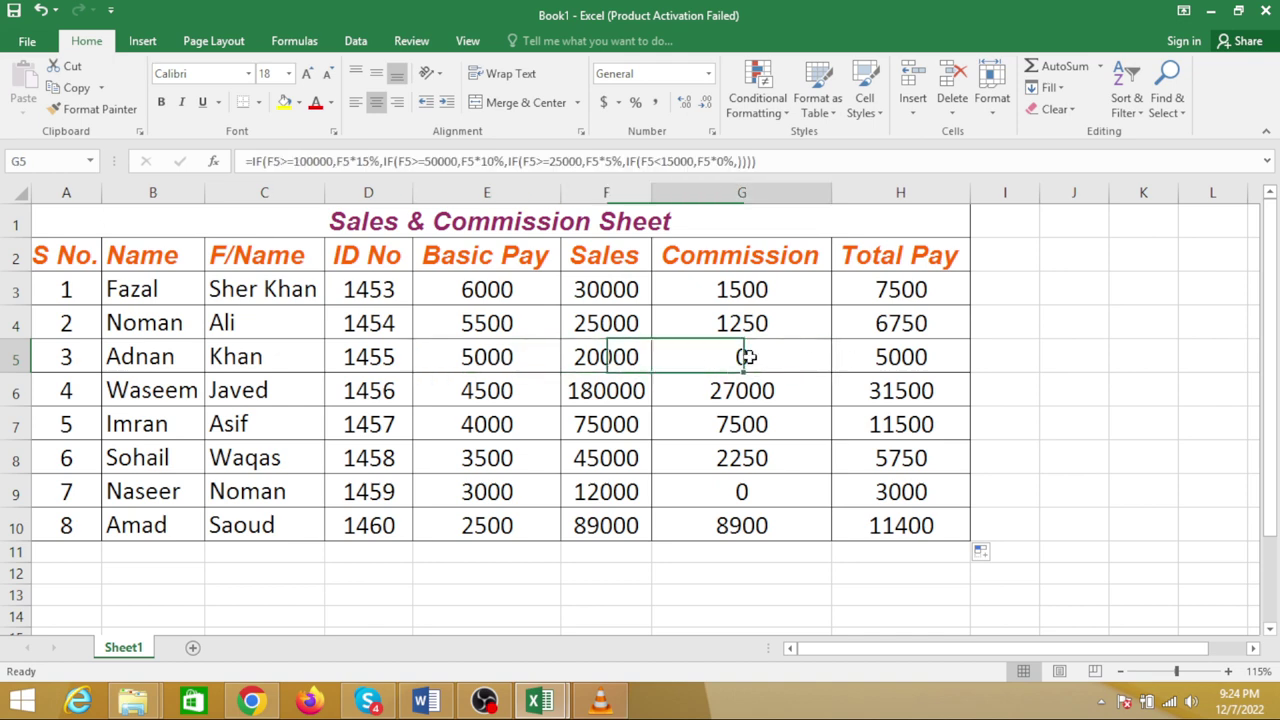
{"action": "left_click", "coordinate": [884, 362]}
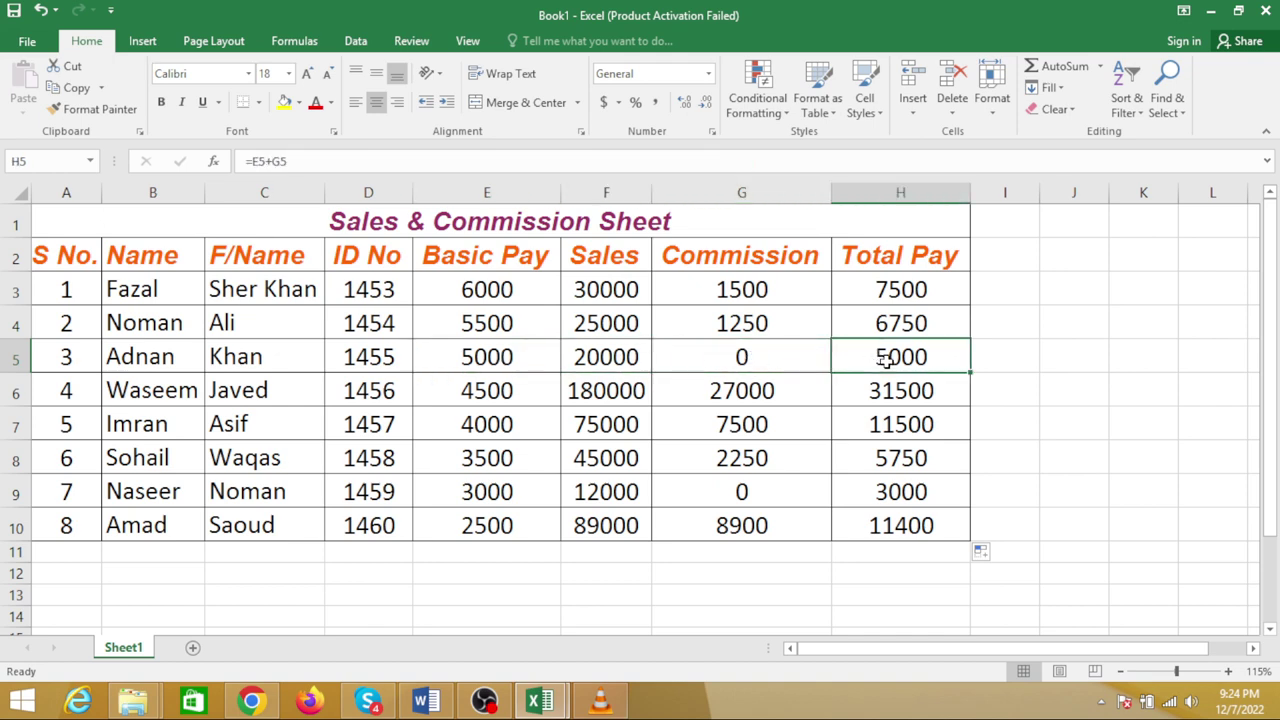
{"action": "left_click", "coordinate": [512, 391]}
{"action": "left_click", "coordinate": [605, 391]}
{"action": "left_click", "coordinate": [738, 389]}
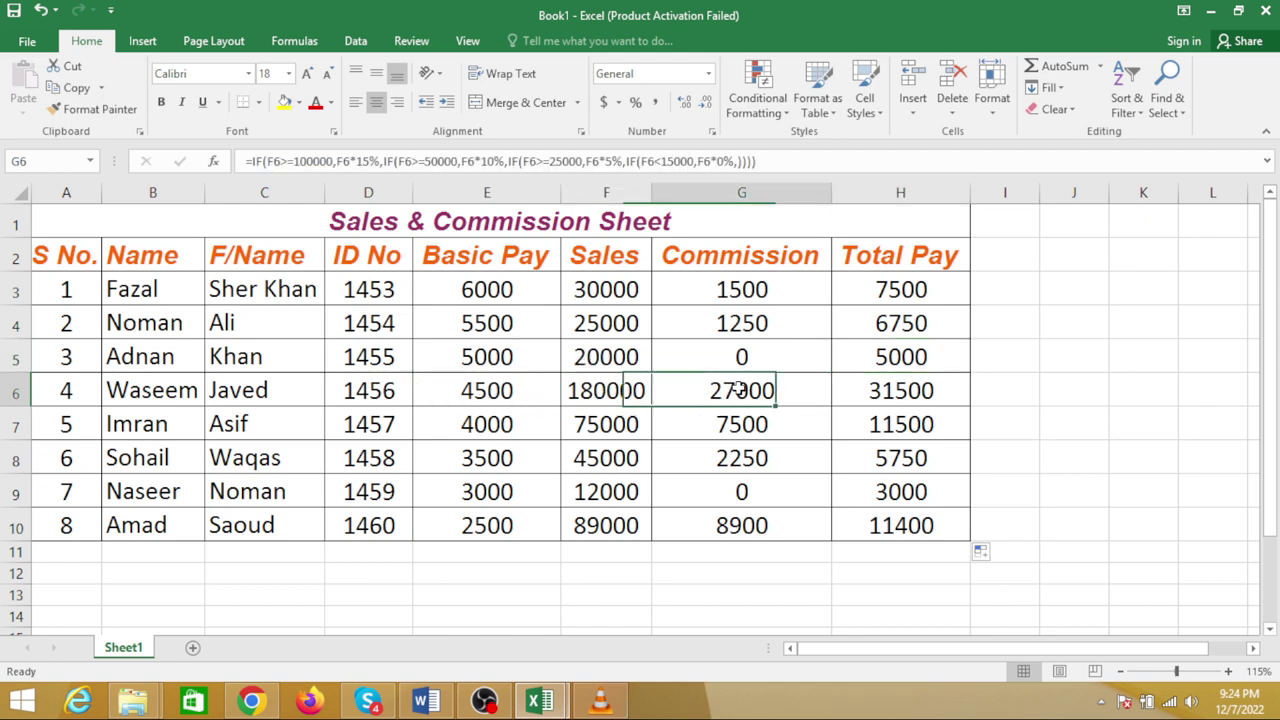
{"action": "left_click", "coordinate": [863, 390]}
{"action": "left_click", "coordinate": [493, 391]}
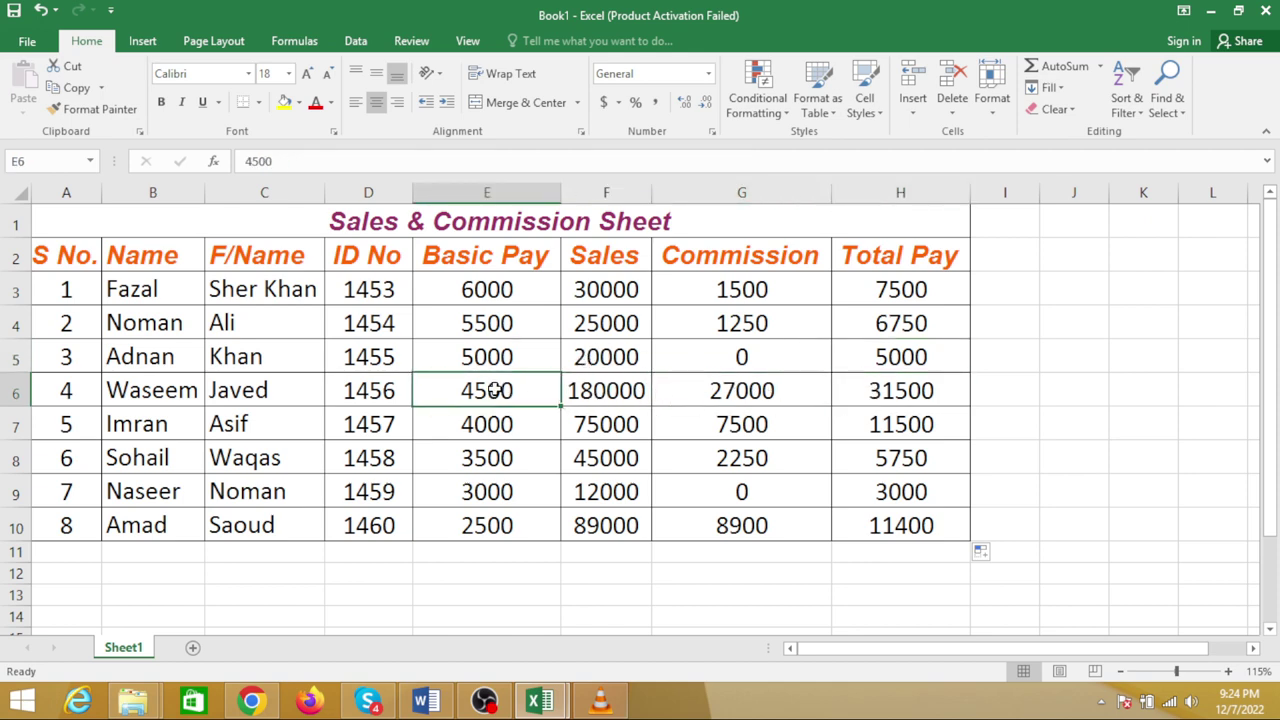
{"action": "left_click", "coordinate": [600, 392]}
{"action": "left_click", "coordinate": [723, 391]}
{"action": "left_click", "coordinate": [893, 392]}
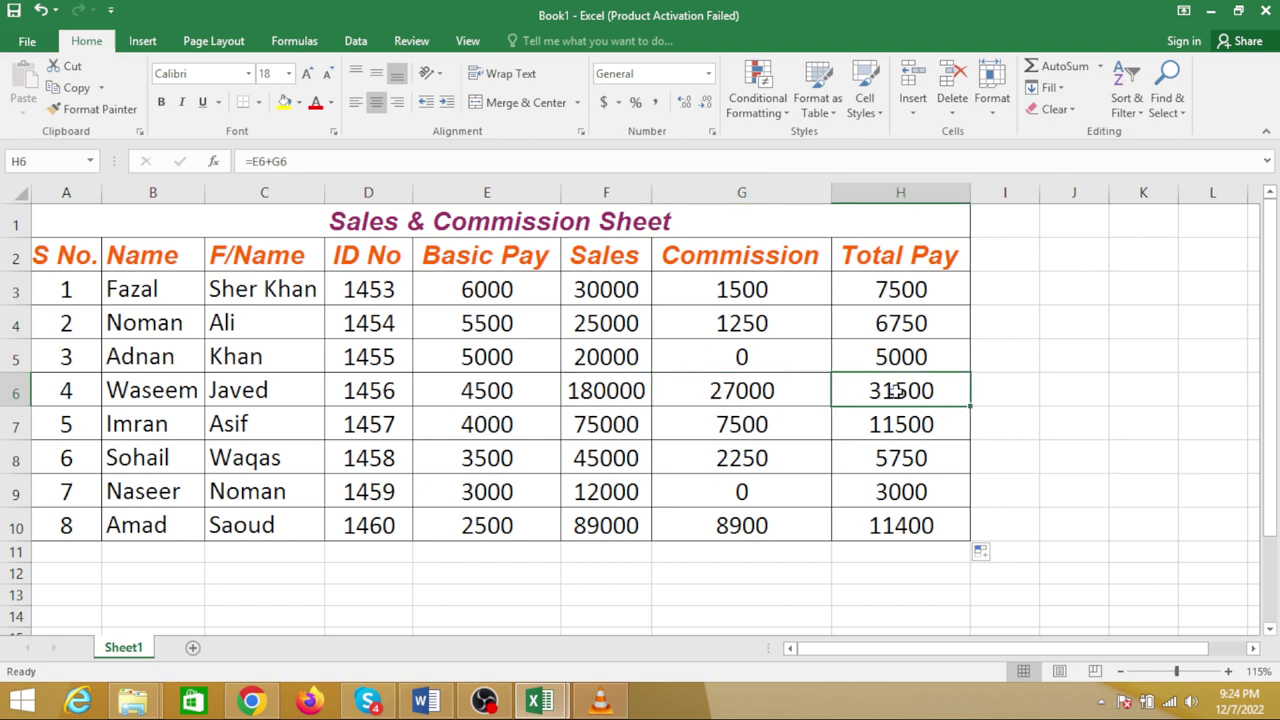
{"action": "left_click", "coordinate": [508, 414]}
{"action": "left_click", "coordinate": [580, 424]}
{"action": "left_click", "coordinate": [700, 424]}
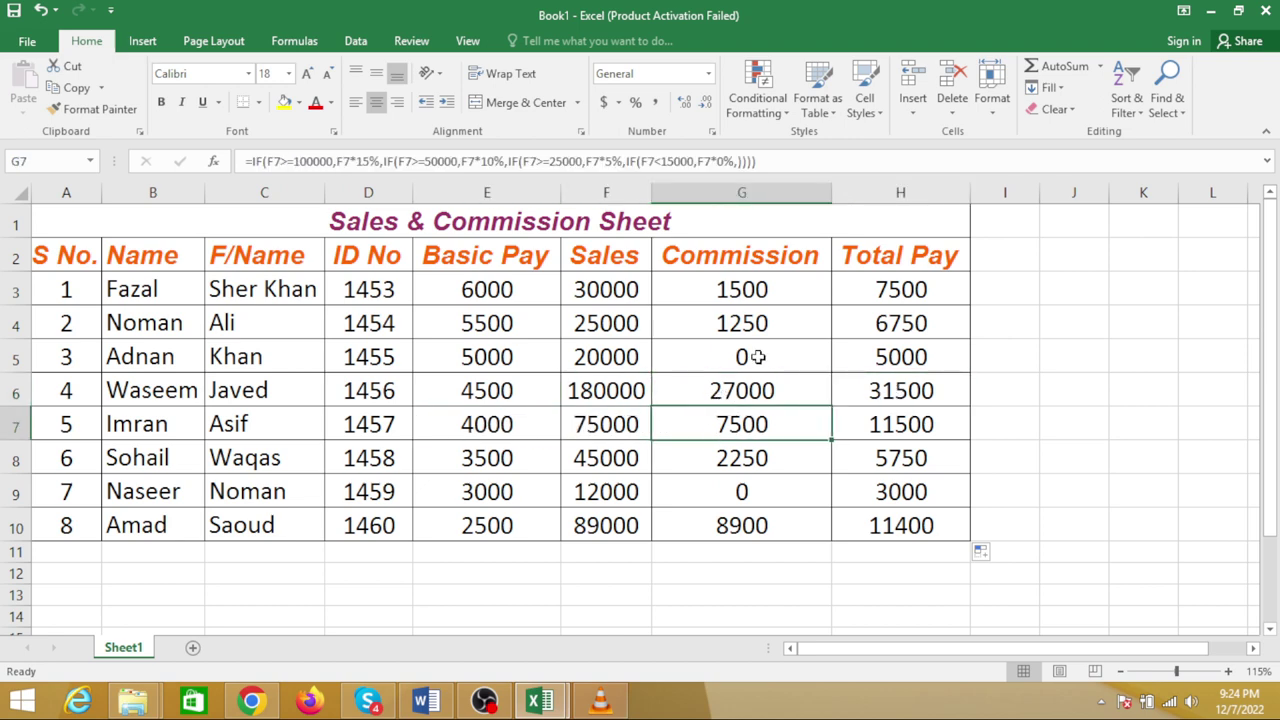
{"action": "left_click", "coordinate": [733, 282]}
{"action": "left_click", "coordinate": [901, 298]}
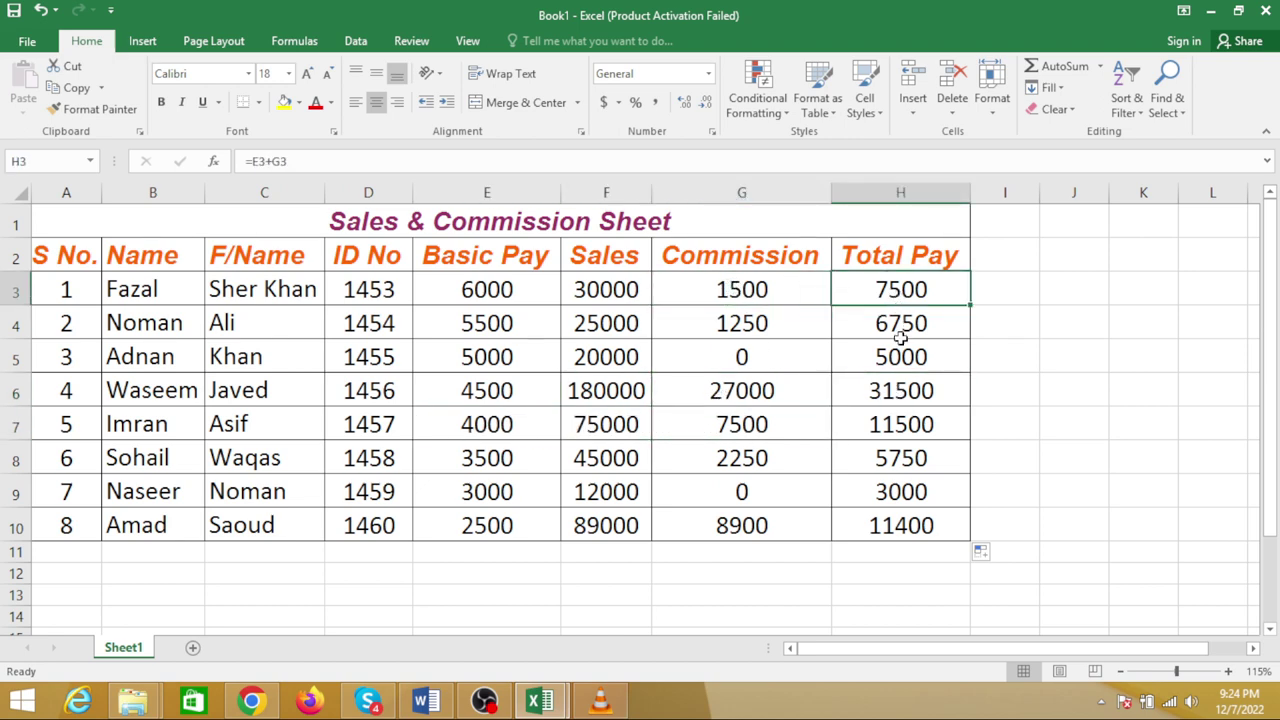
{"action": "left_click", "coordinate": [741, 294]}
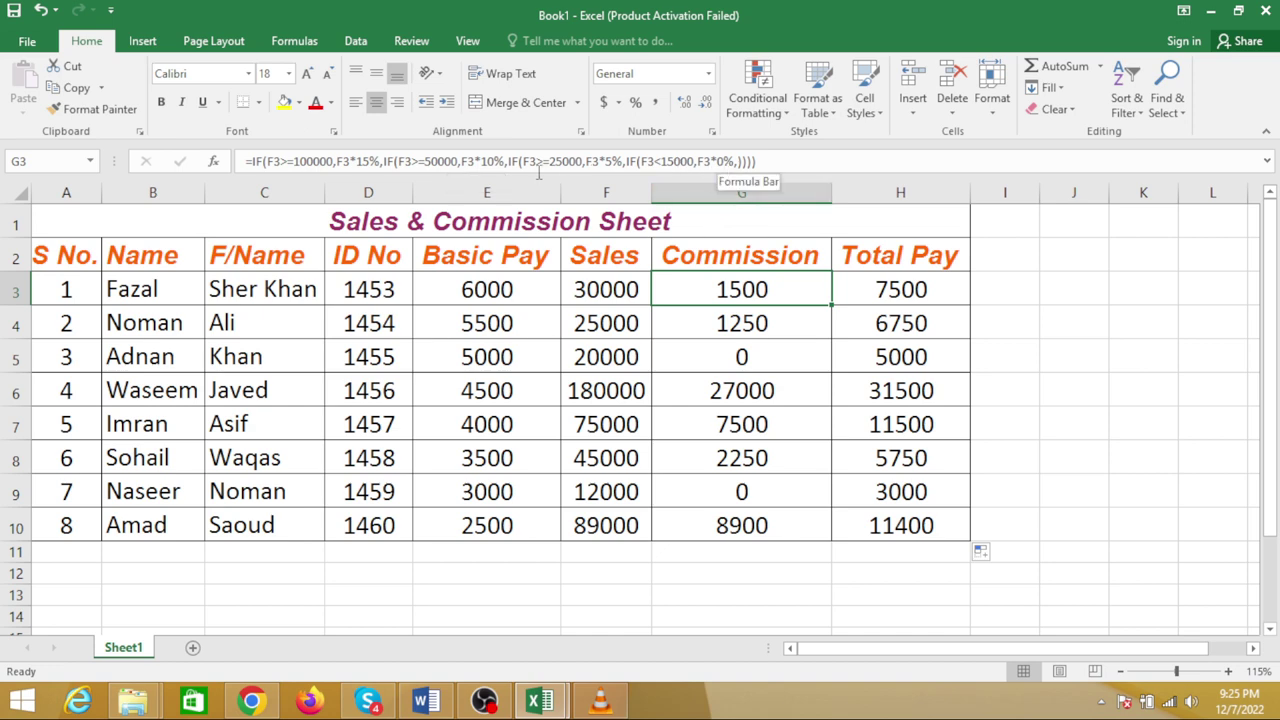
{"action": "left_click", "coordinate": [738, 358]}
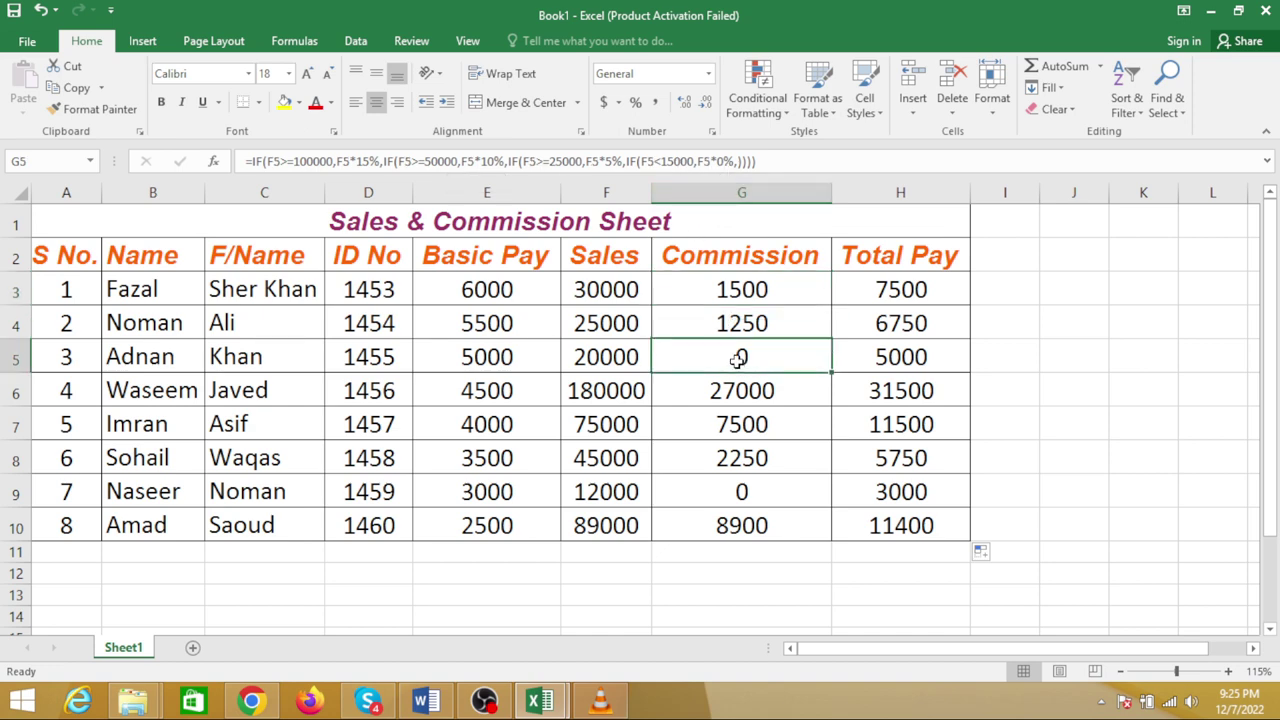
{"action": "left_click", "coordinate": [581, 347]}
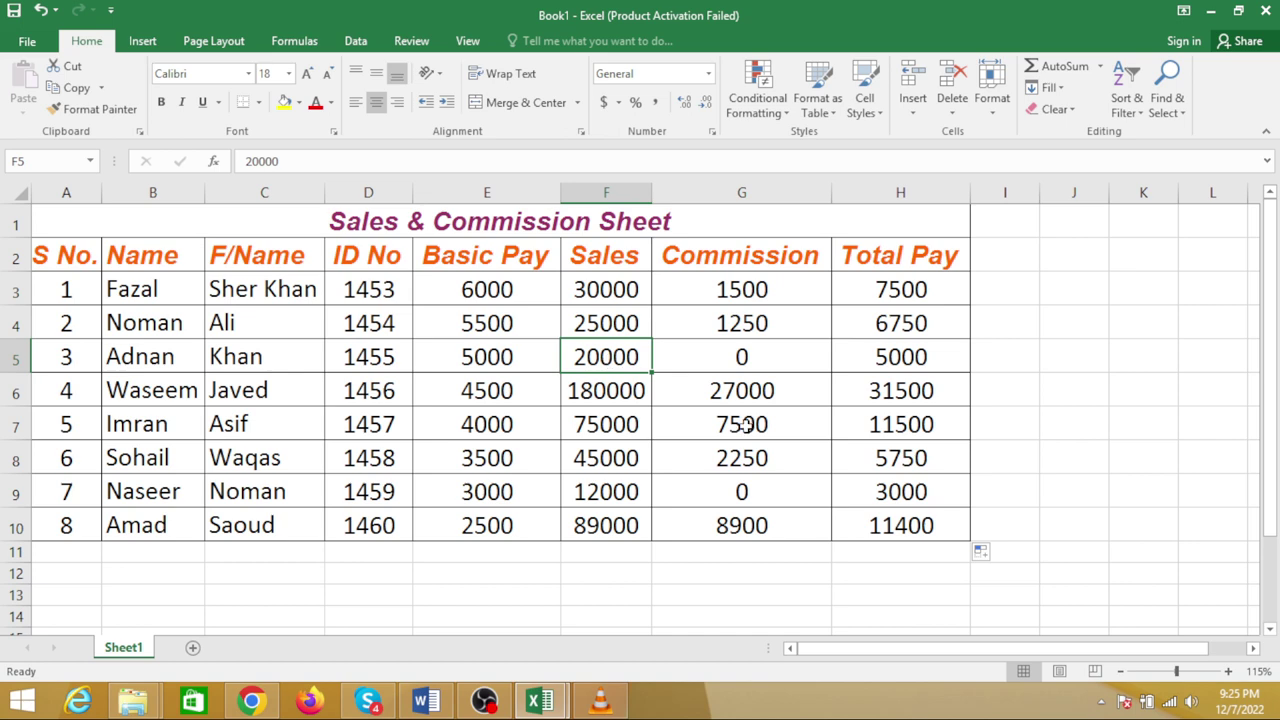
{"action": "left_click", "coordinate": [612, 492]}
{"action": "left_click", "coordinate": [712, 490]}
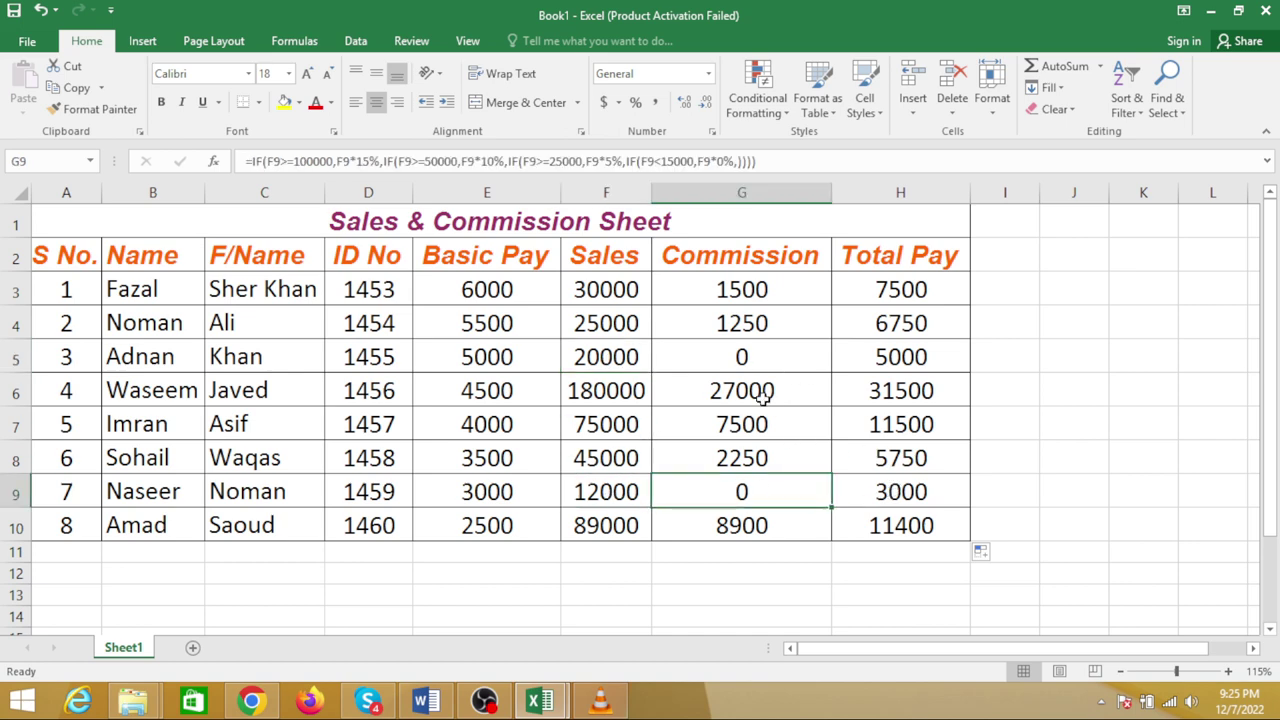
{"action": "left_click", "coordinate": [790, 380]}
{"action": "left_click", "coordinate": [889, 298]}
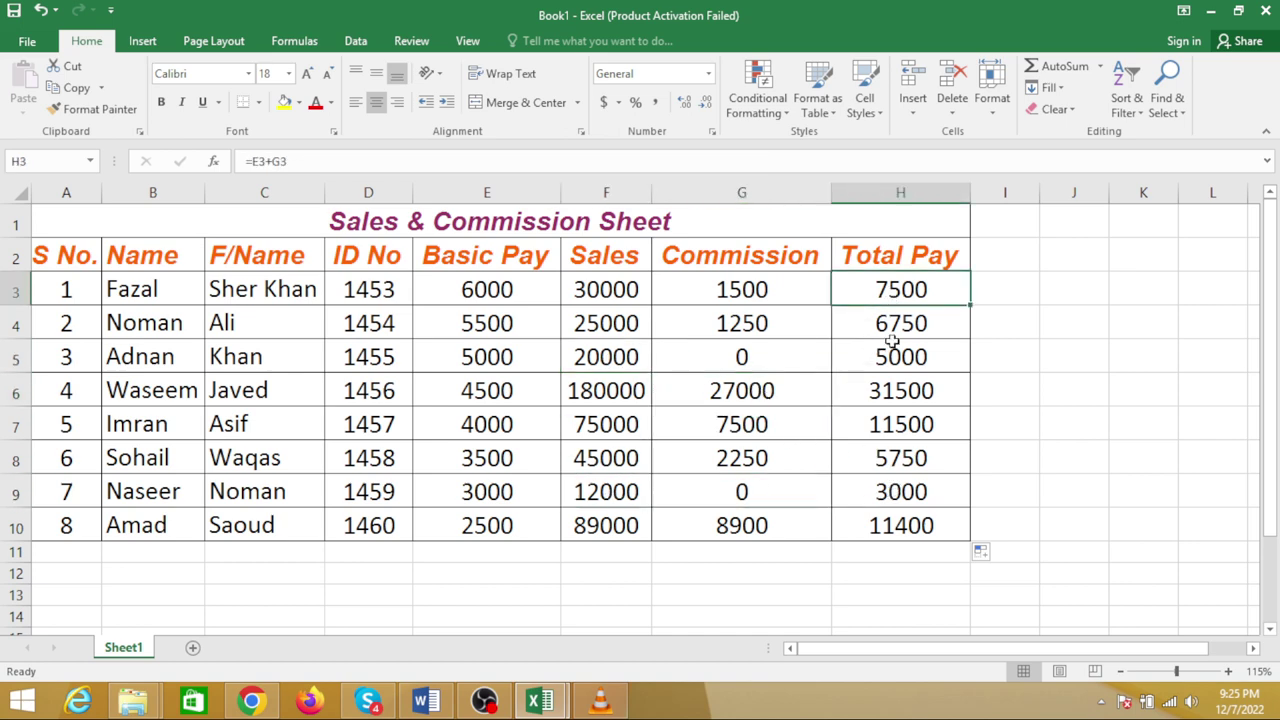
{"action": "left_click", "coordinate": [702, 286]}
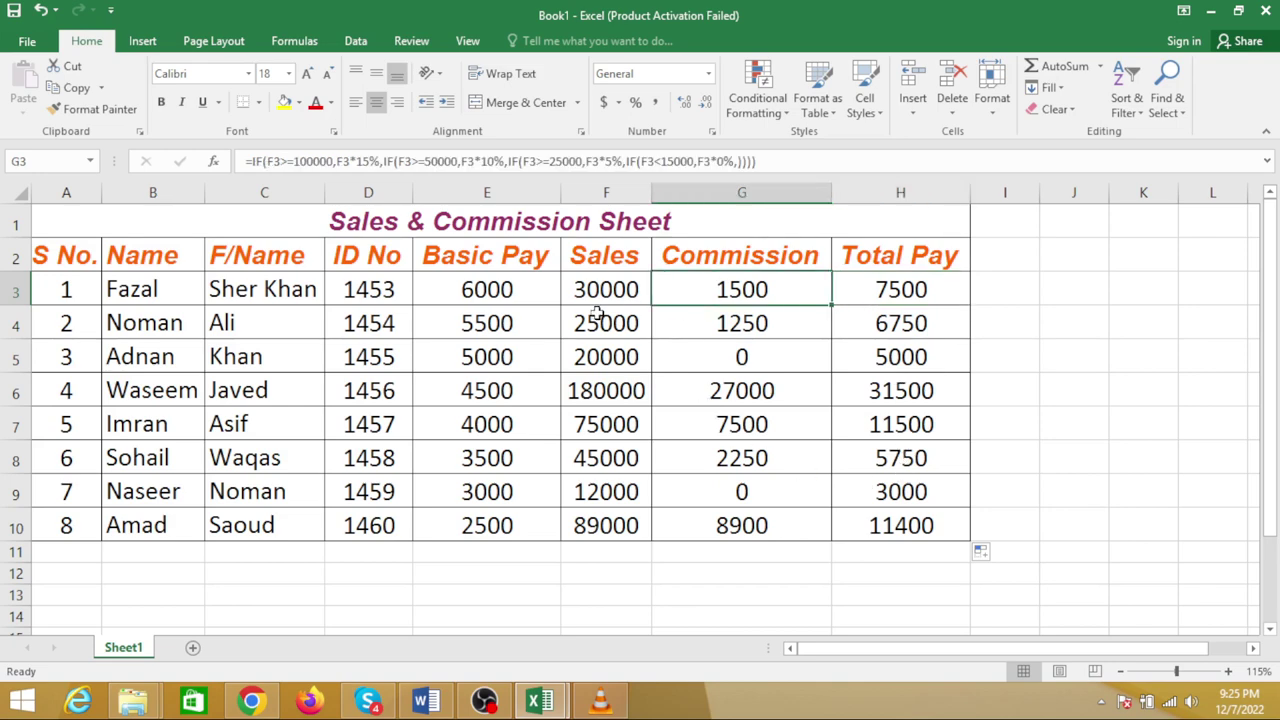
{"action": "left_click", "coordinate": [480, 294]}
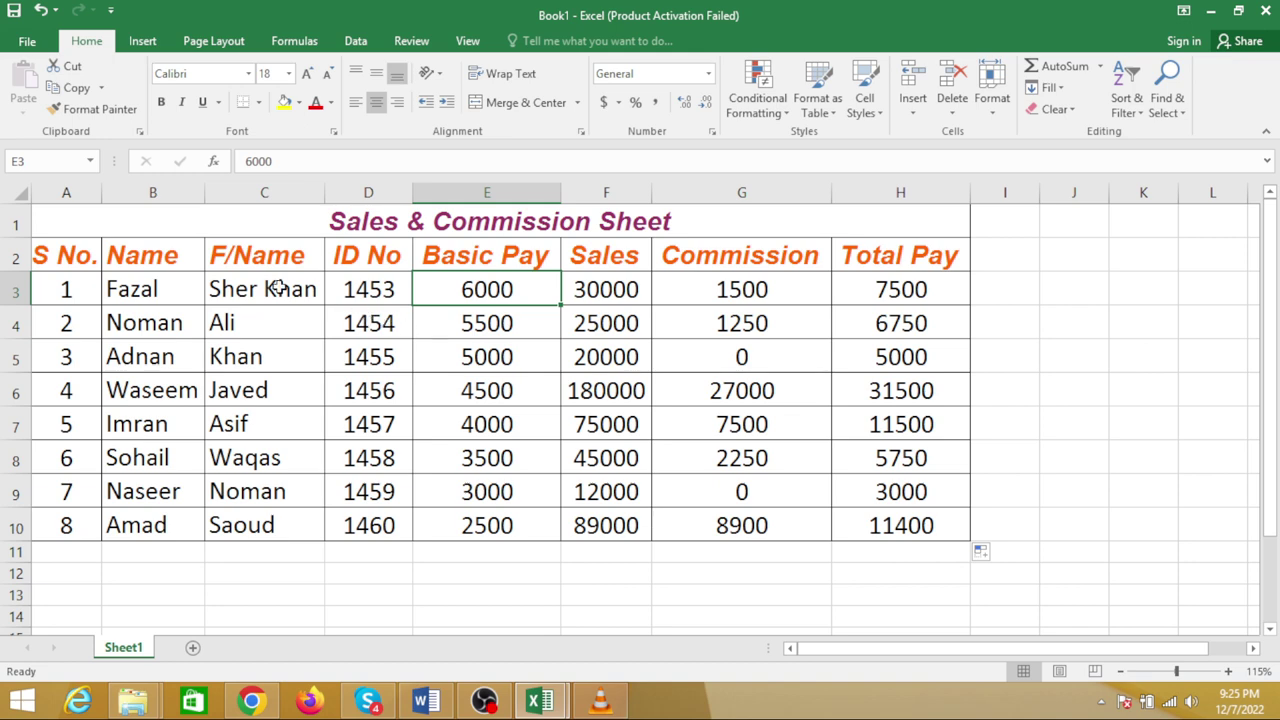
Color the merged 'Sales & Commission Sheet' title dark blue and enlarge it to 26 point
{"action": "left_click", "coordinate": [330, 224]}
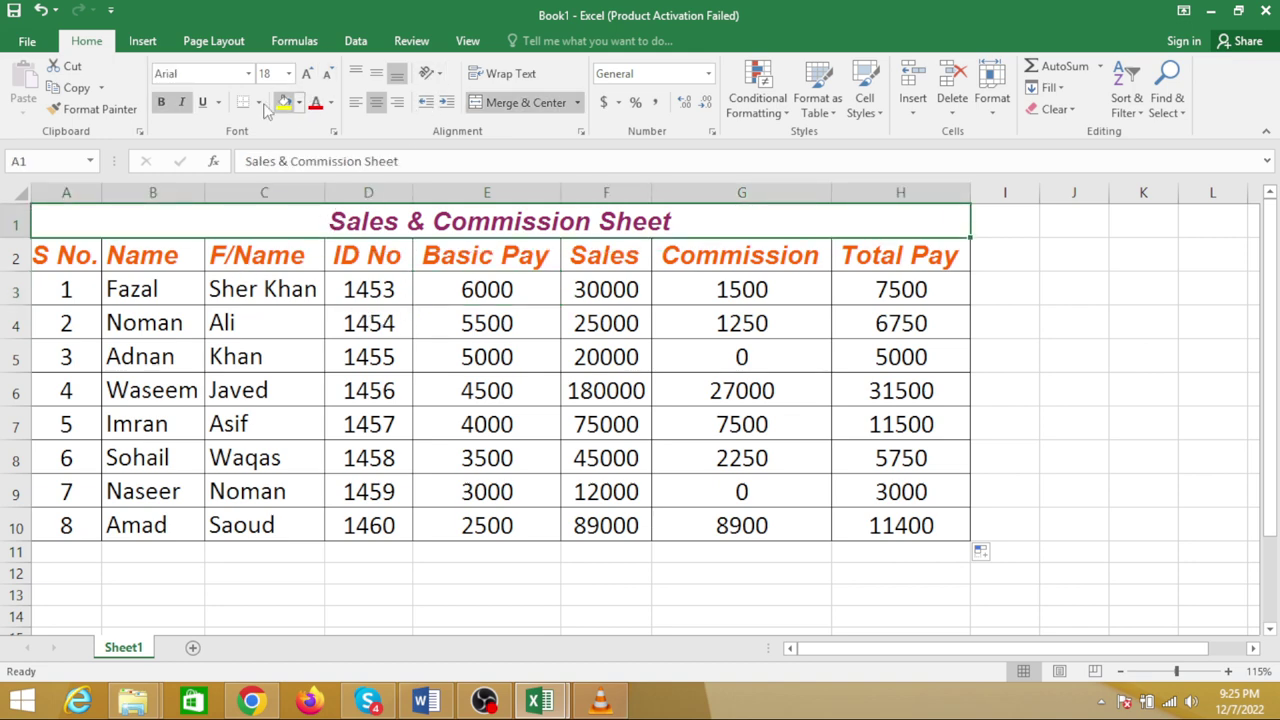
{"action": "left_click", "coordinate": [160, 102]}
{"action": "left_click", "coordinate": [160, 102]}
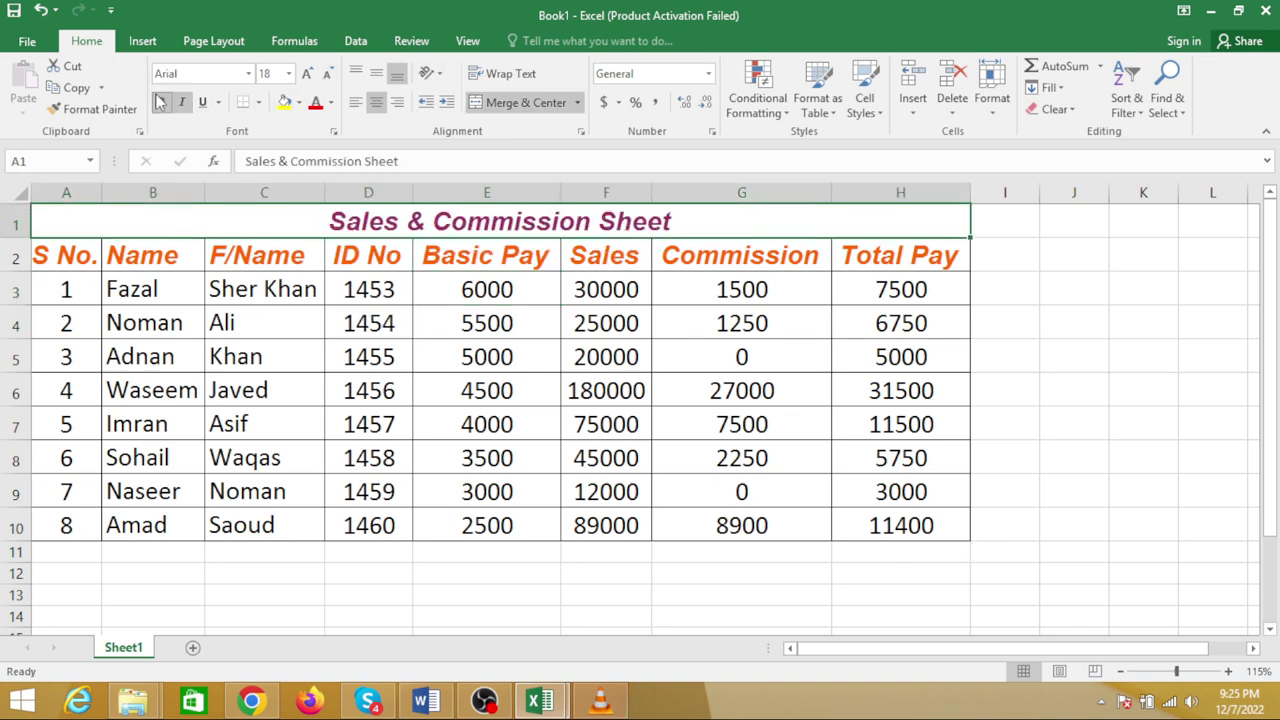
{"action": "left_click", "coordinate": [333, 104]}
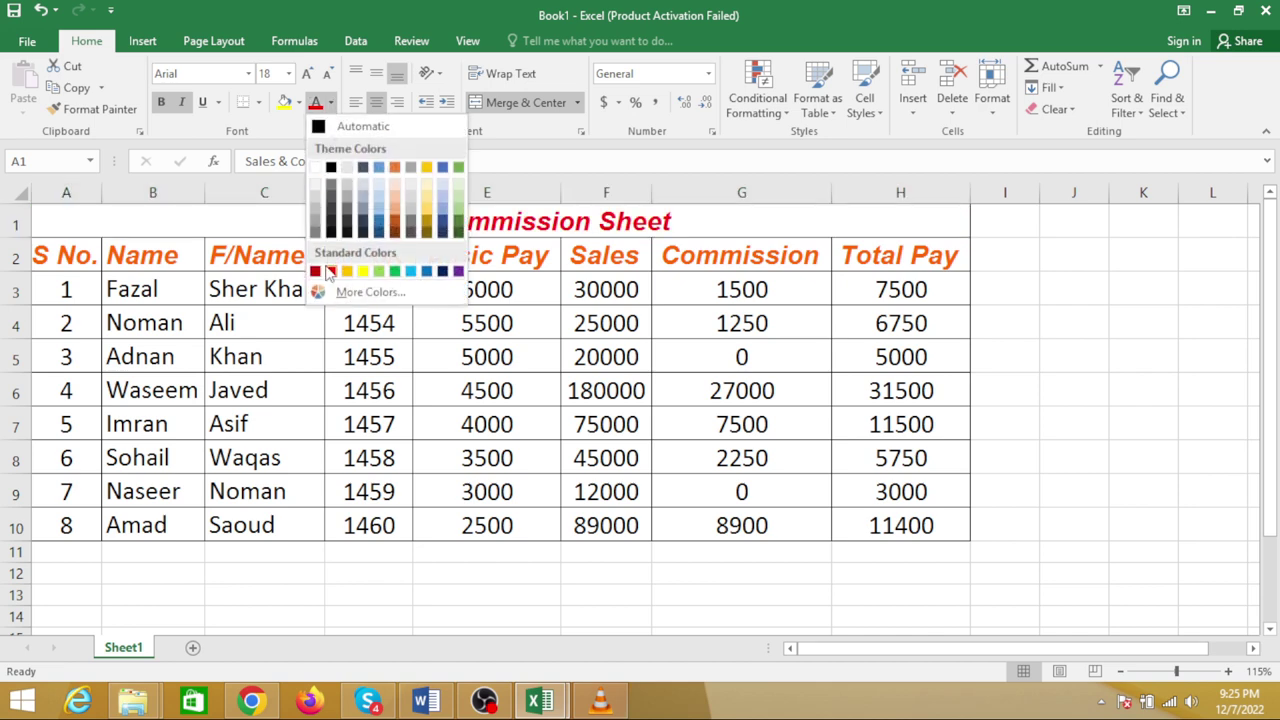
{"action": "left_click", "coordinate": [439, 272]}
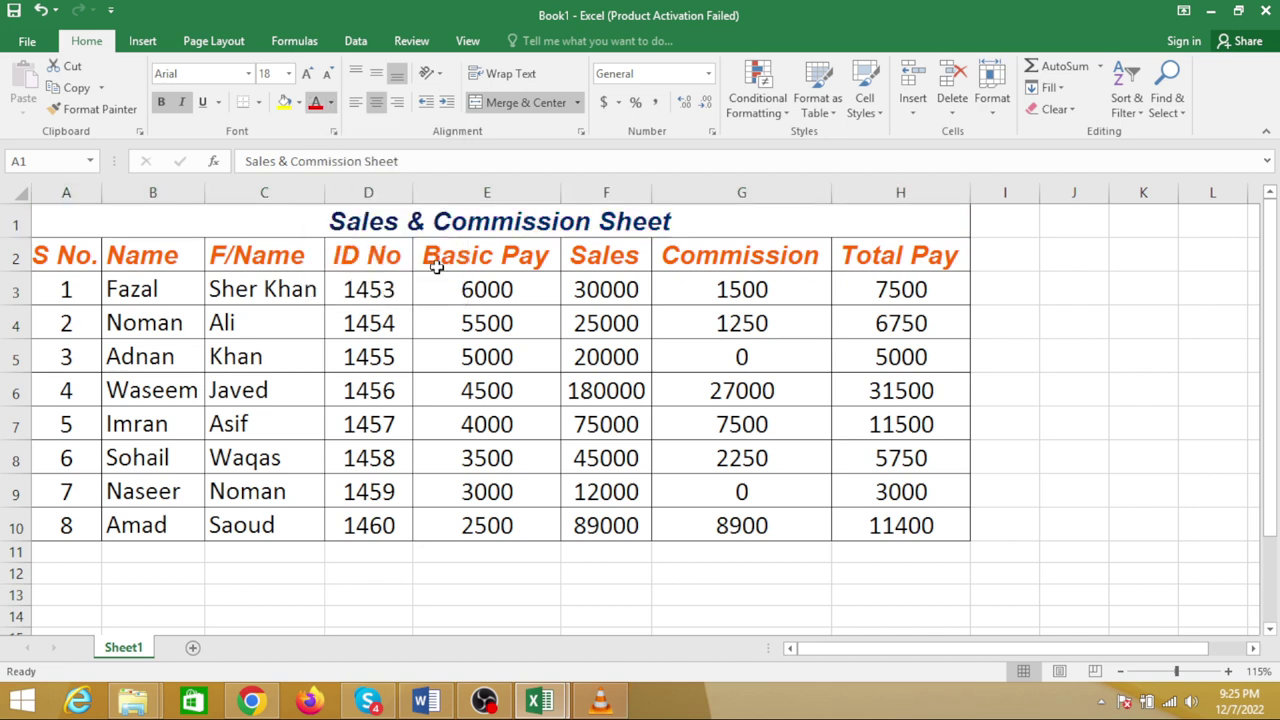
{"action": "left_click", "coordinate": [306, 79]}
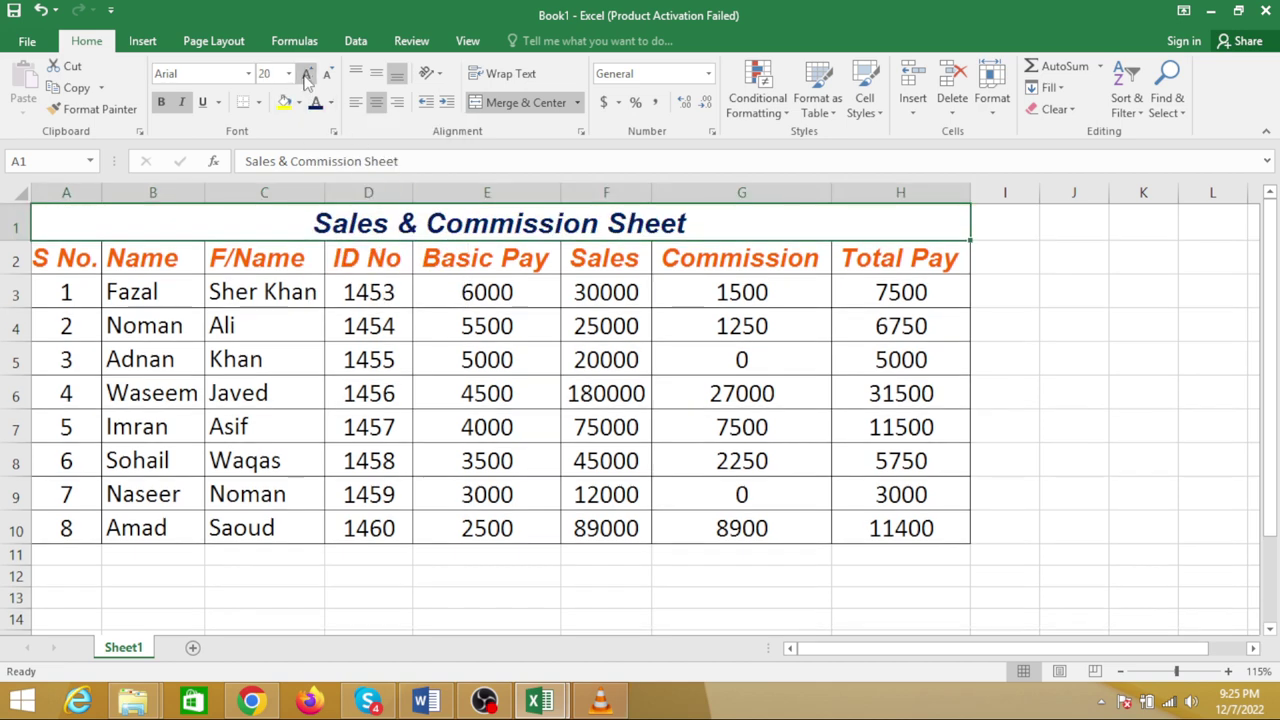
{"action": "left_click", "coordinate": [306, 79]}
{"action": "left_click", "coordinate": [306, 79]}
{"action": "left_click", "coordinate": [306, 79]}
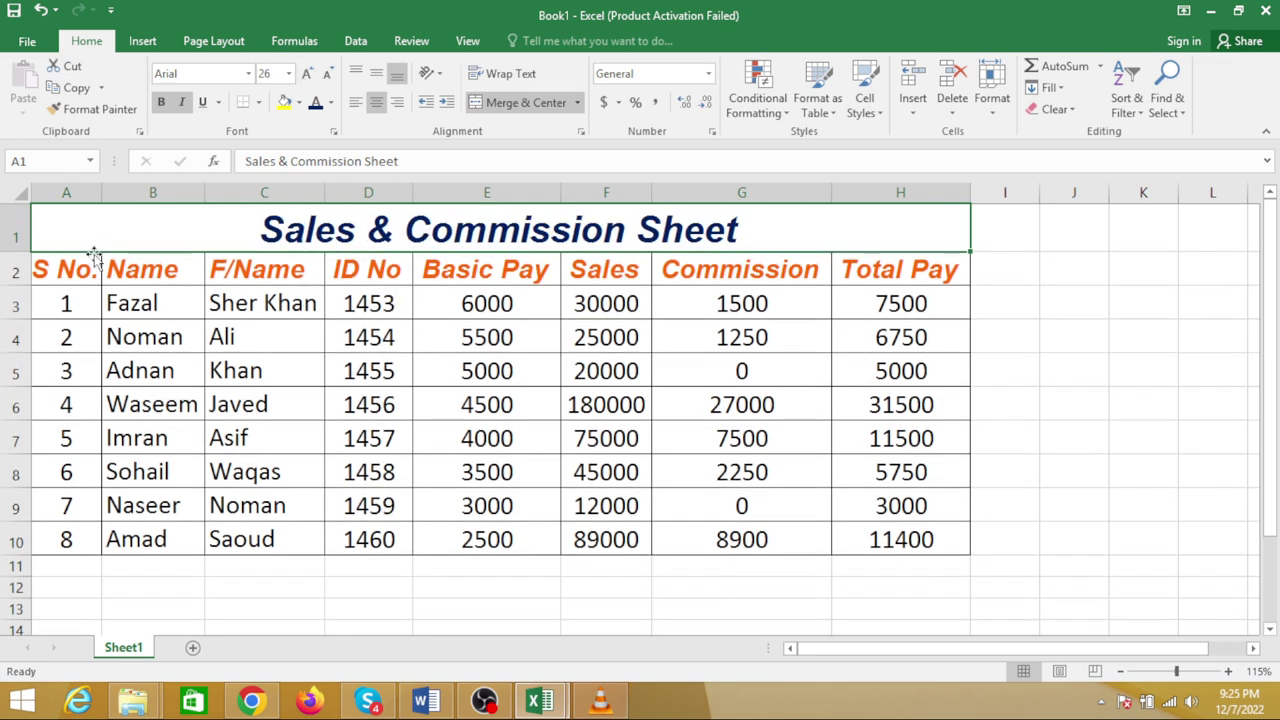
{"action": "left_click_drag", "start_coordinate": [63, 263], "coordinate": [902, 258]}
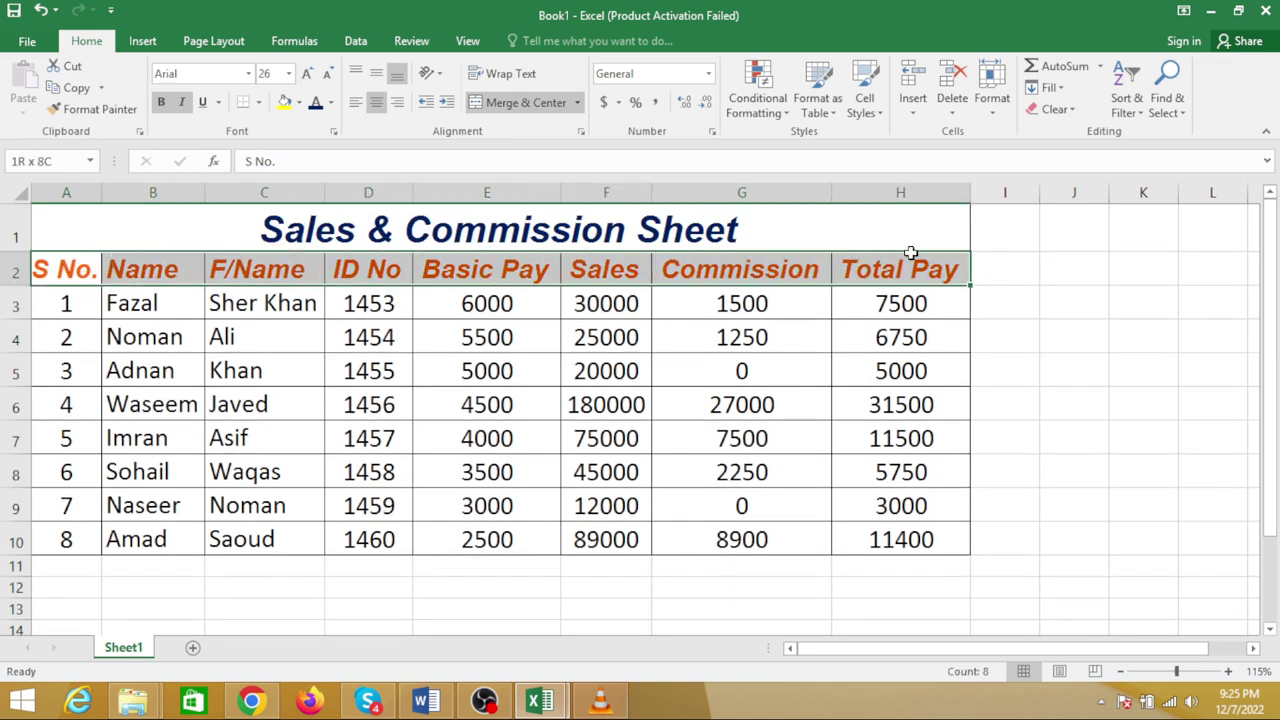
Give the row 2 headers no fill and blue text, then check cells E3 and G3
{"action": "left_click", "coordinate": [298, 103]}
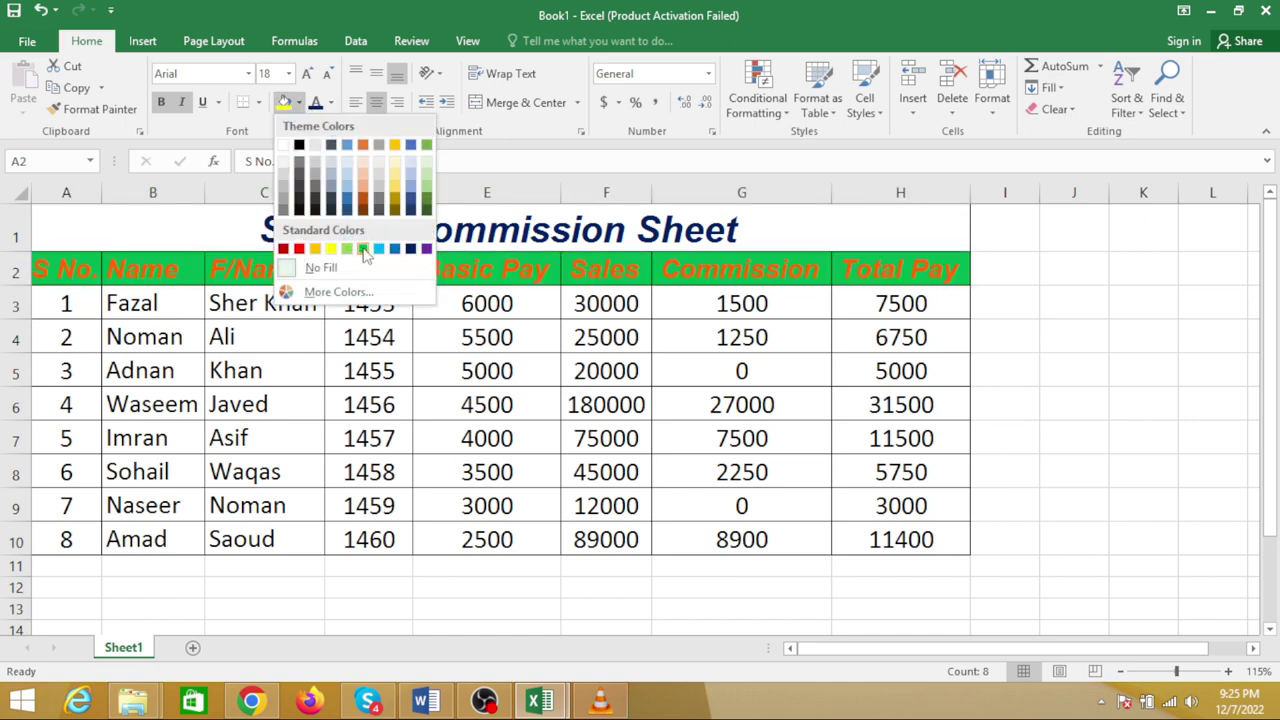
{"action": "left_click", "coordinate": [288, 166]}
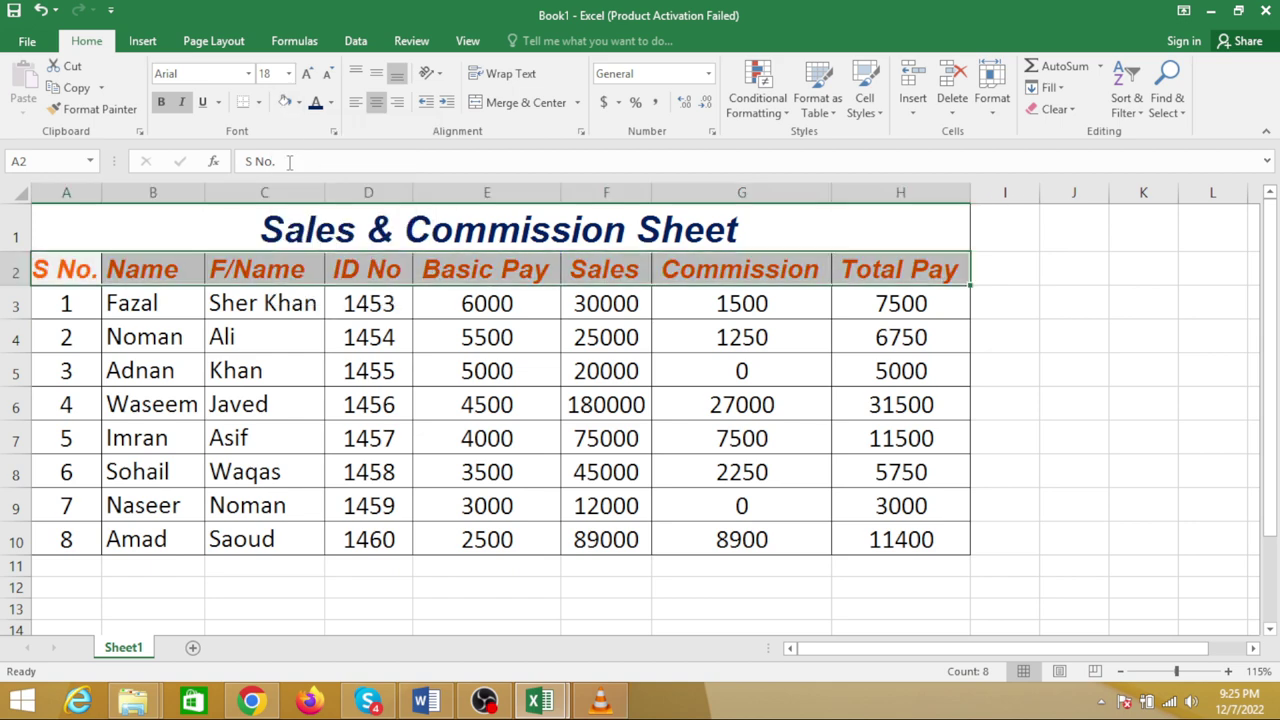
{"action": "left_click", "coordinate": [331, 102]}
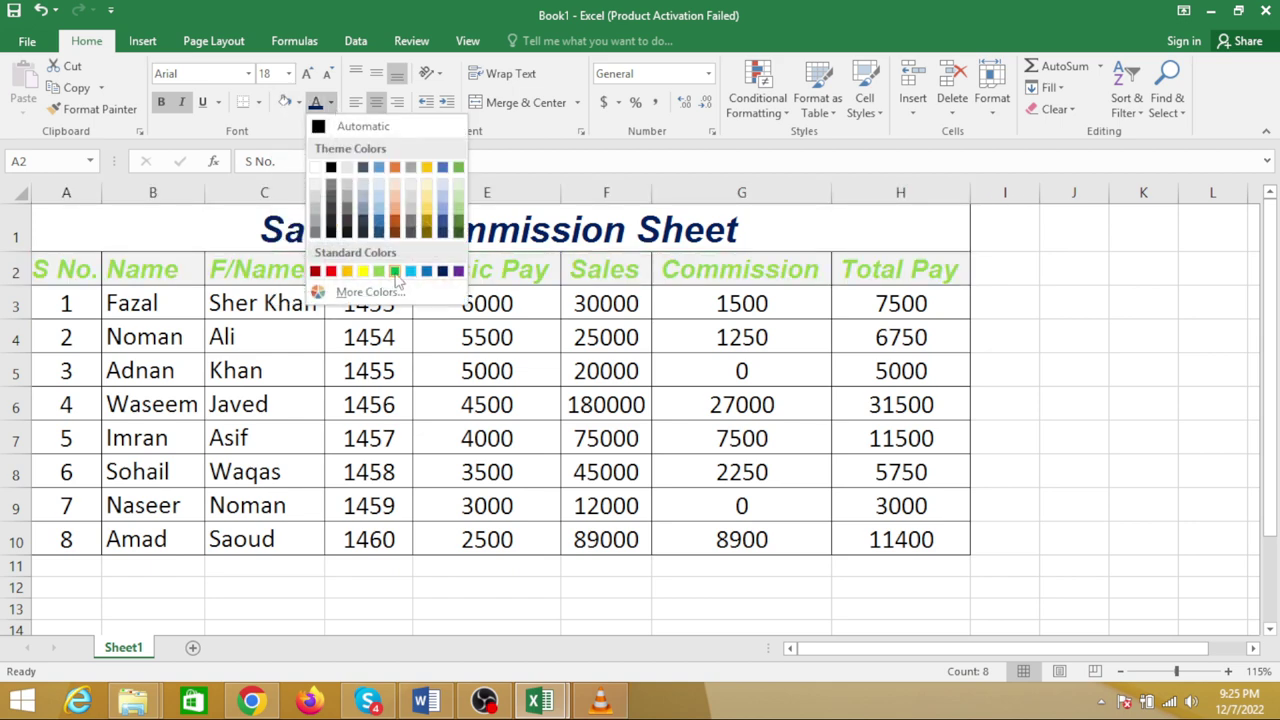
{"action": "left_click", "coordinate": [428, 272]}
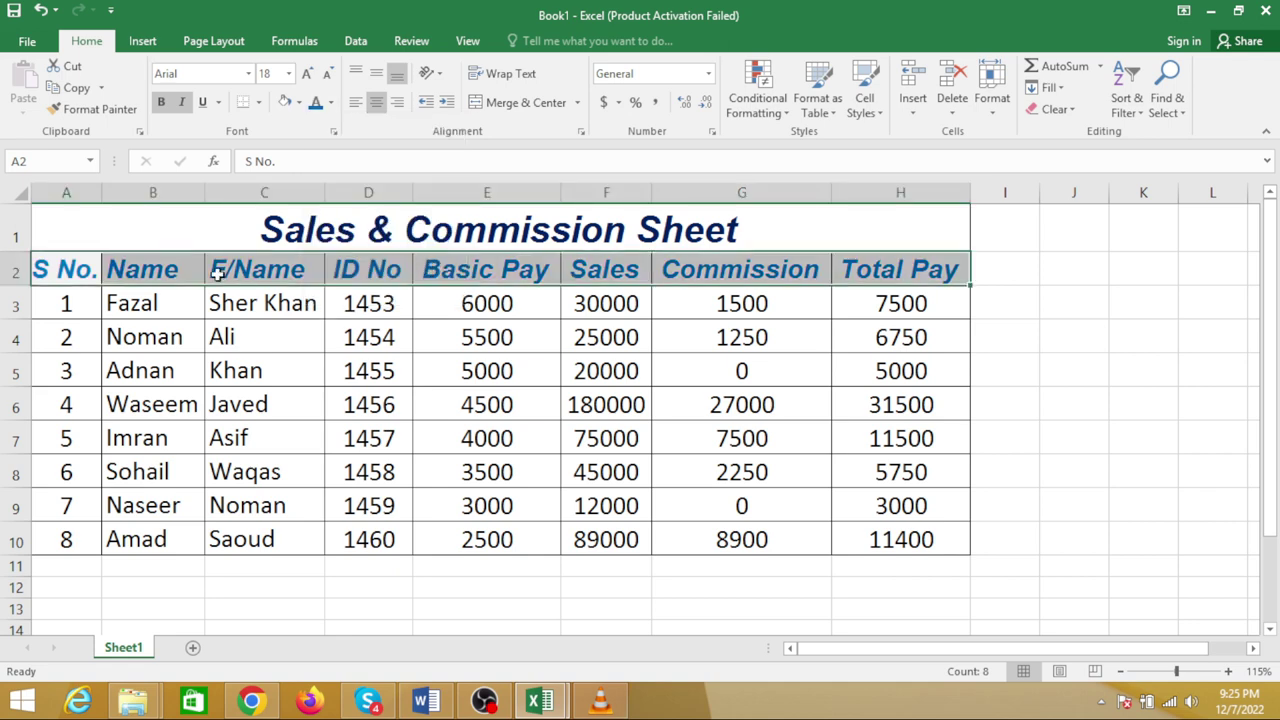
{"action": "left_click", "coordinate": [66, 305]}
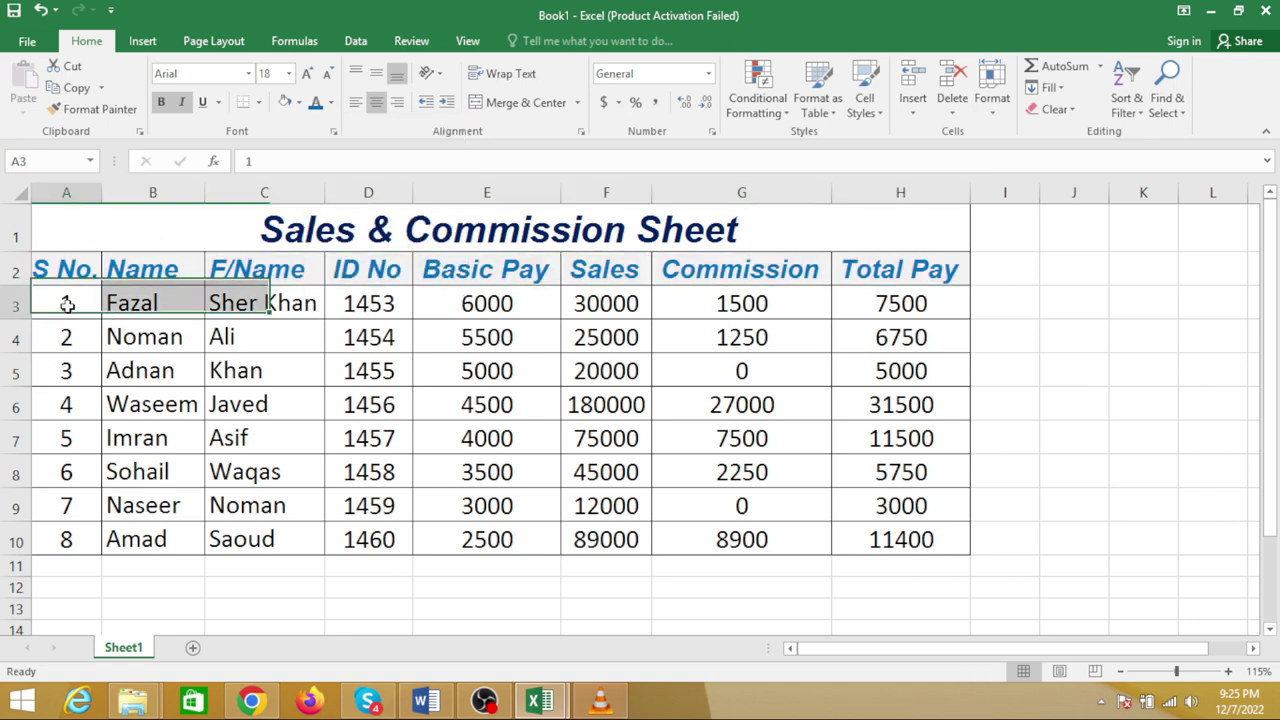
{"action": "left_click", "coordinate": [444, 301]}
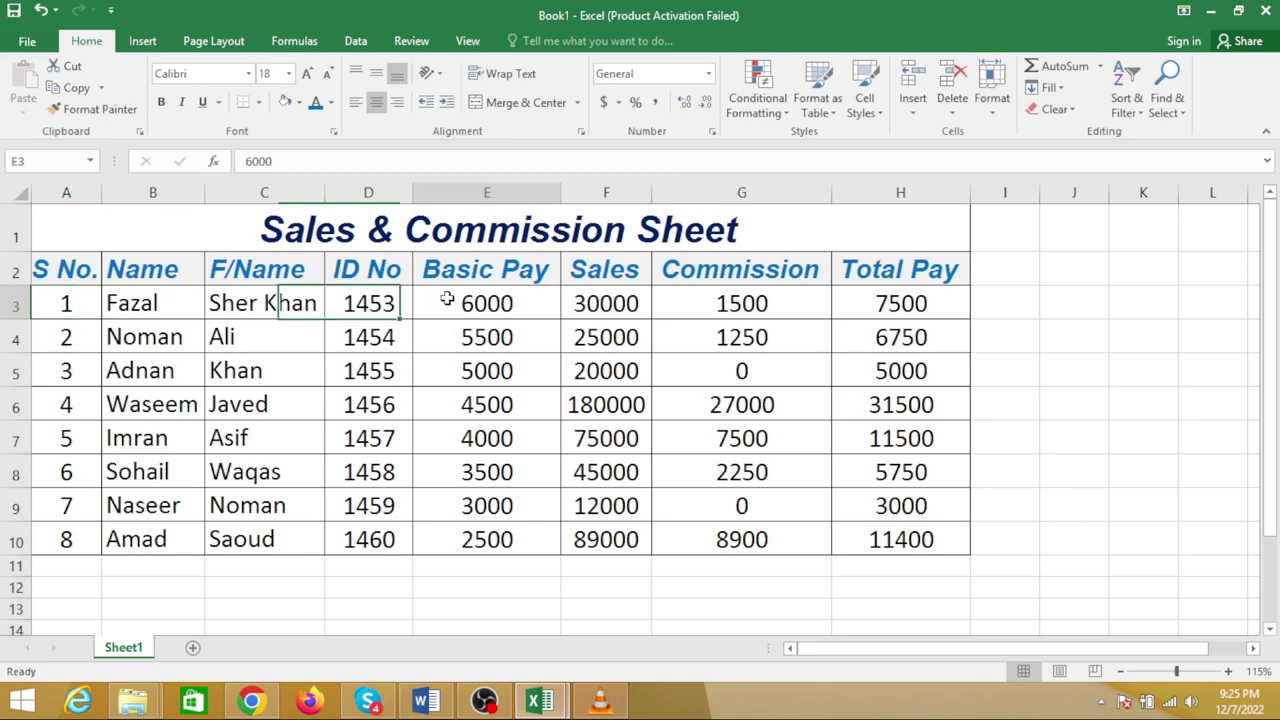
{"action": "left_click", "coordinate": [705, 301]}
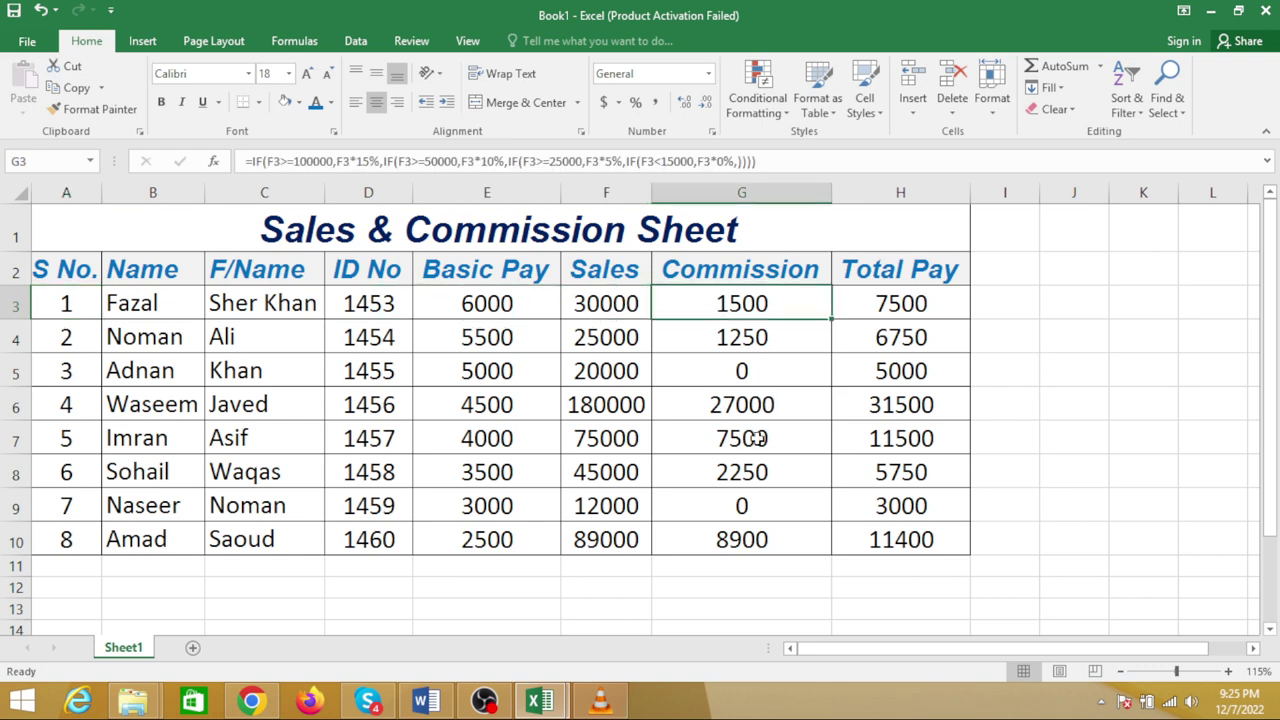